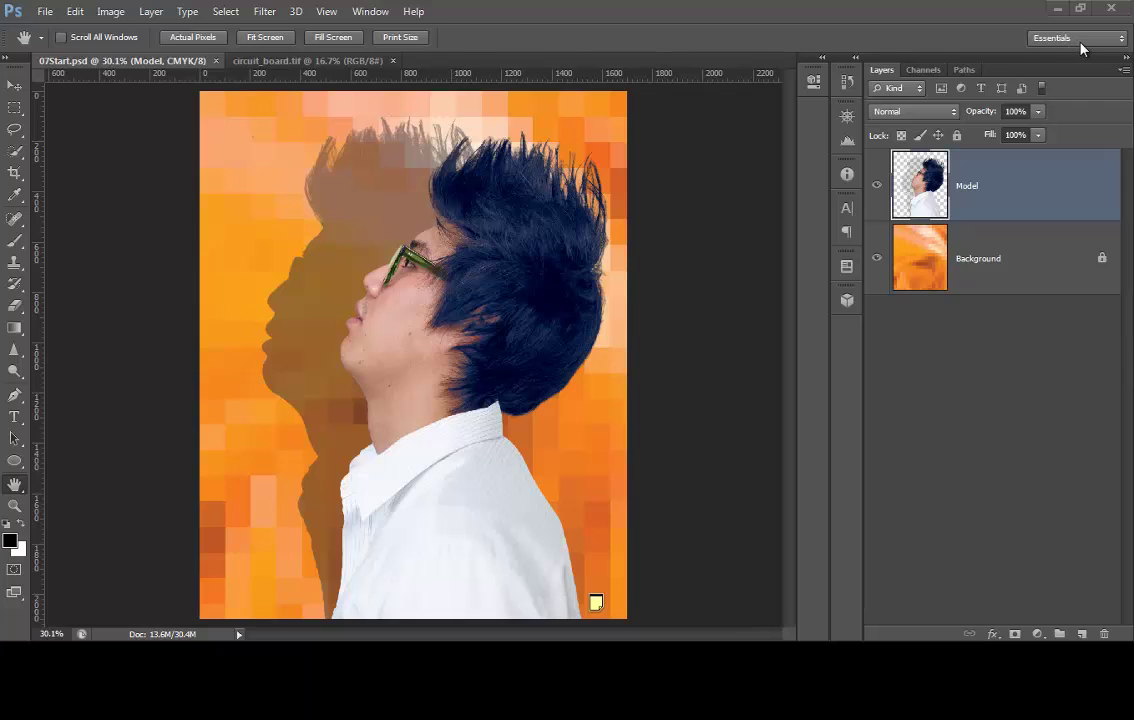
# - Switch the workspace from Essentials to Typography
pyautogui.click(1097, 44)
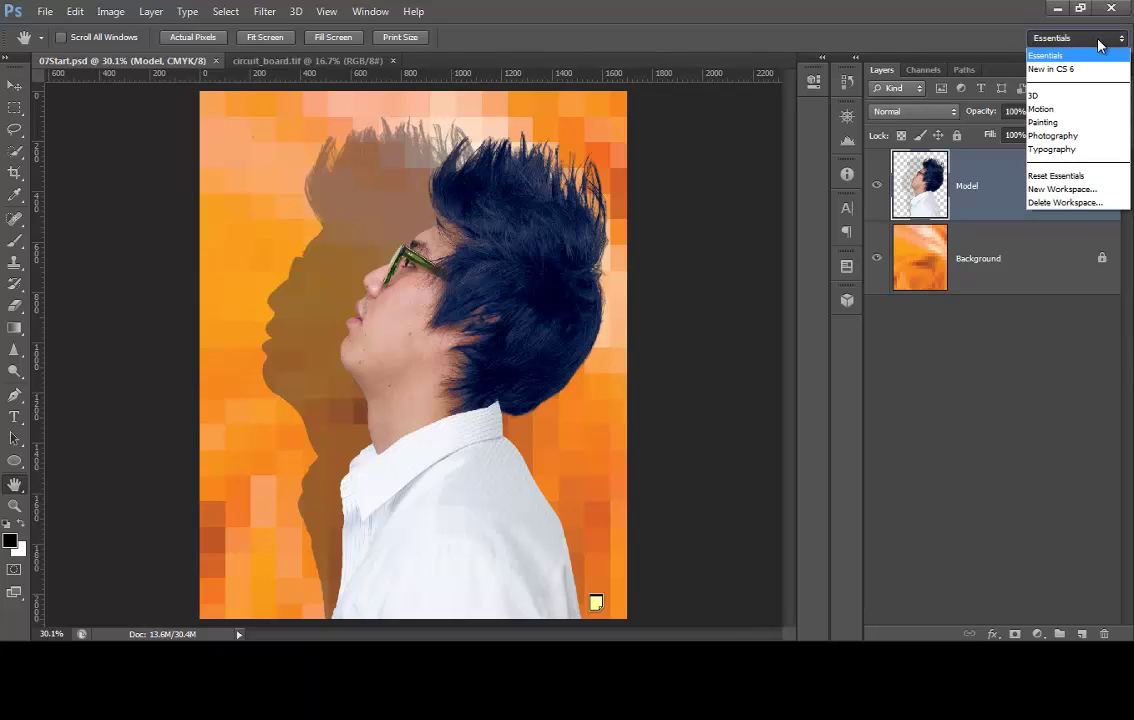
pyautogui.click(1052, 149)
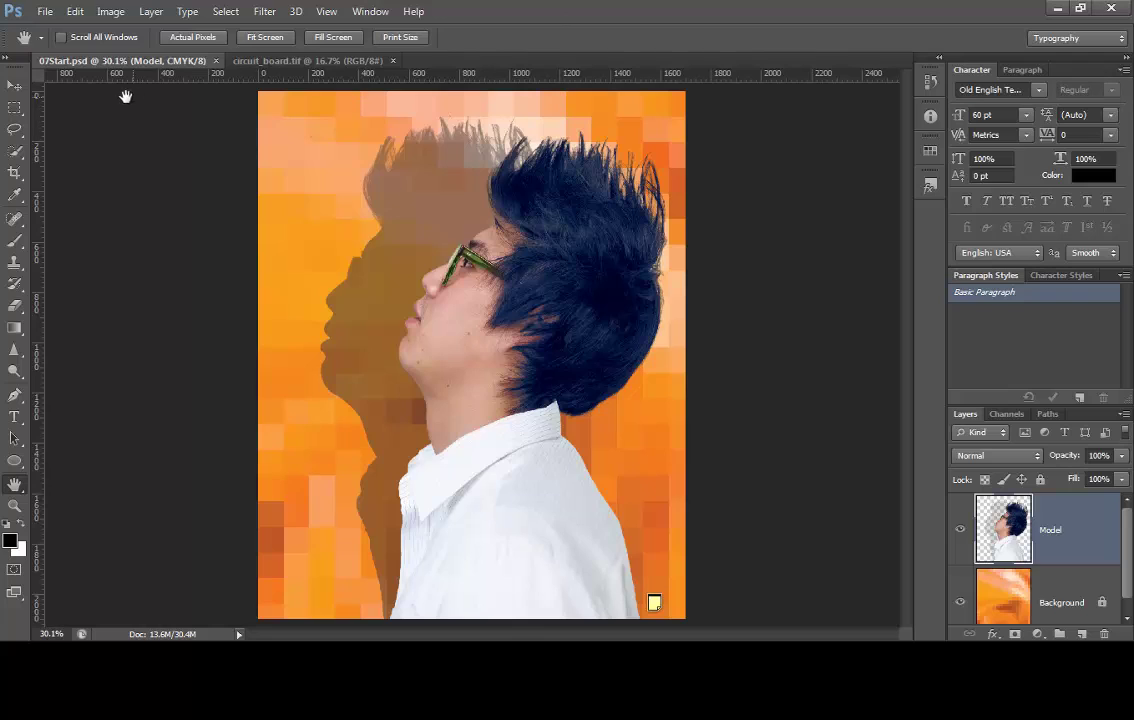
# - Set the ruler units to inches and place a vertical guide at 4.25 in, the cover's horizontal centre
pyautogui.click(333, 12)
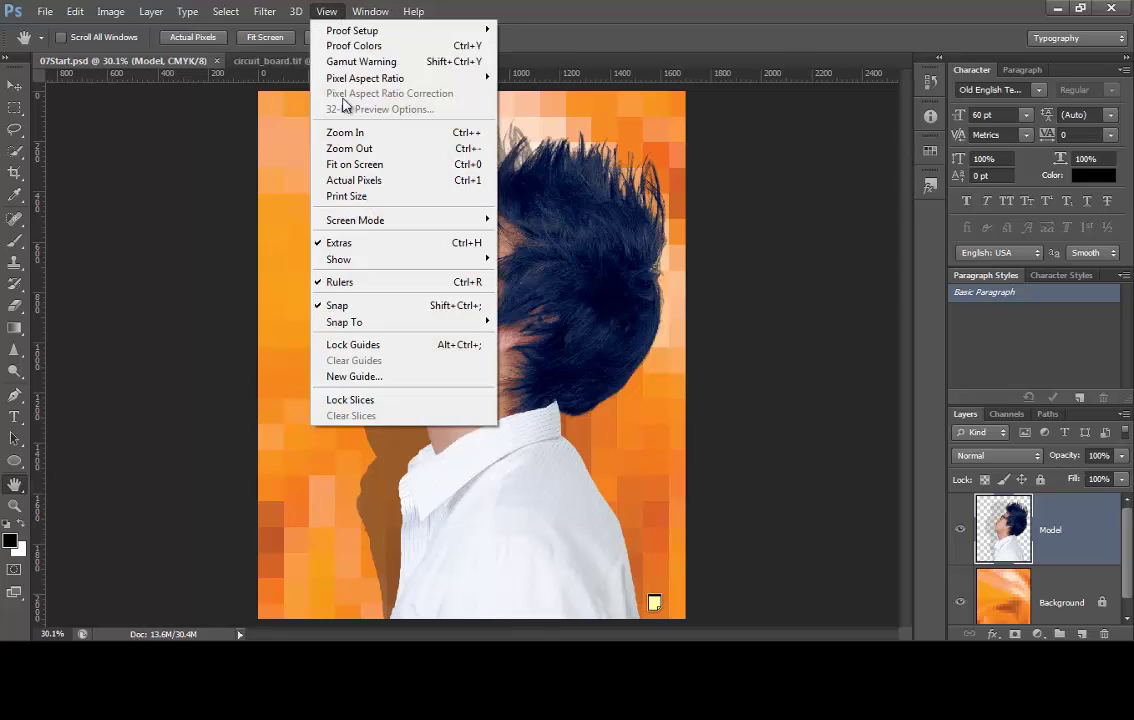
pyautogui.click(500, 12)
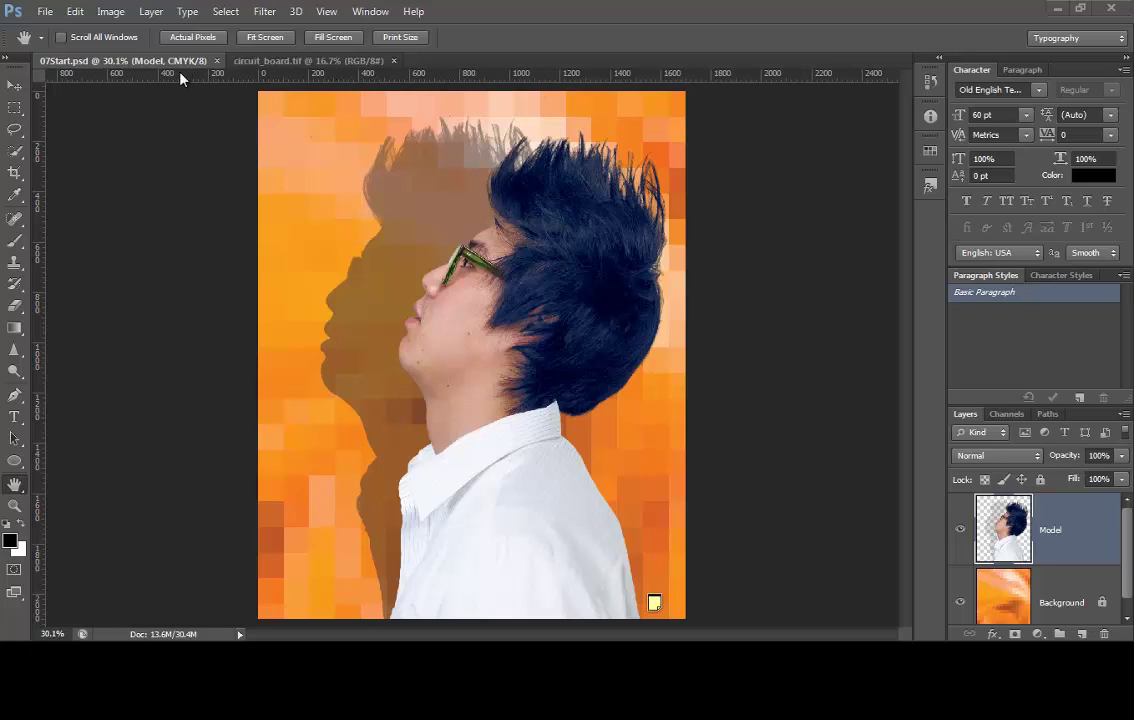
pyautogui.rightClick(248, 79)
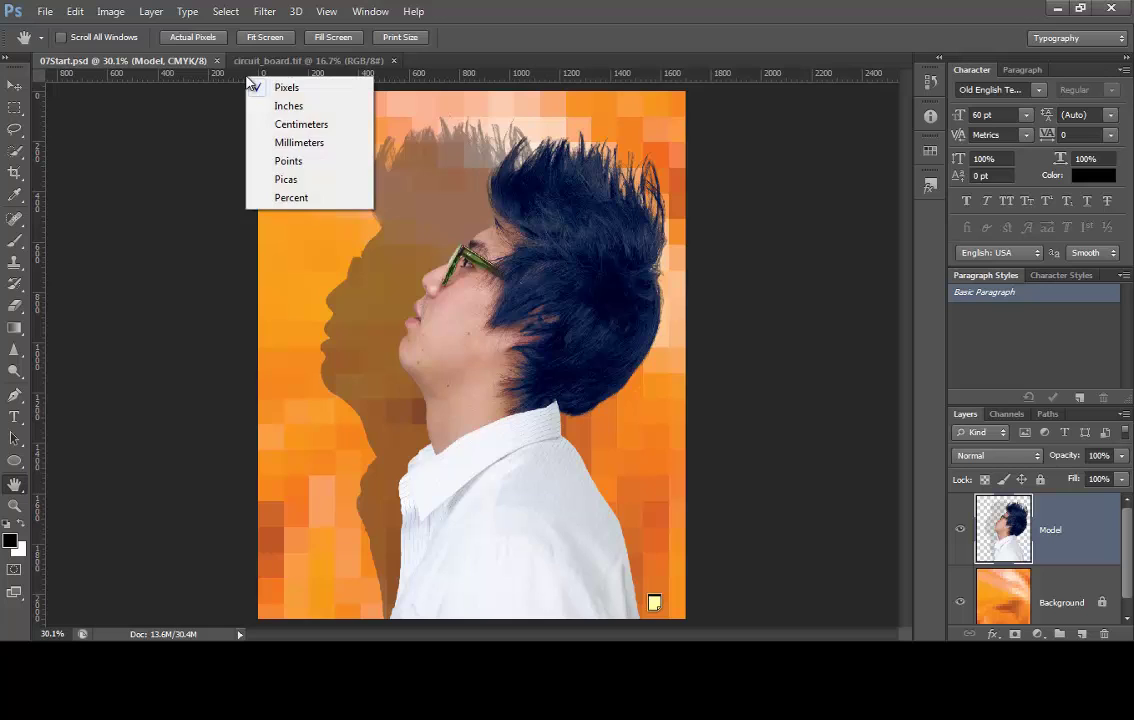
pyautogui.click(286, 108)
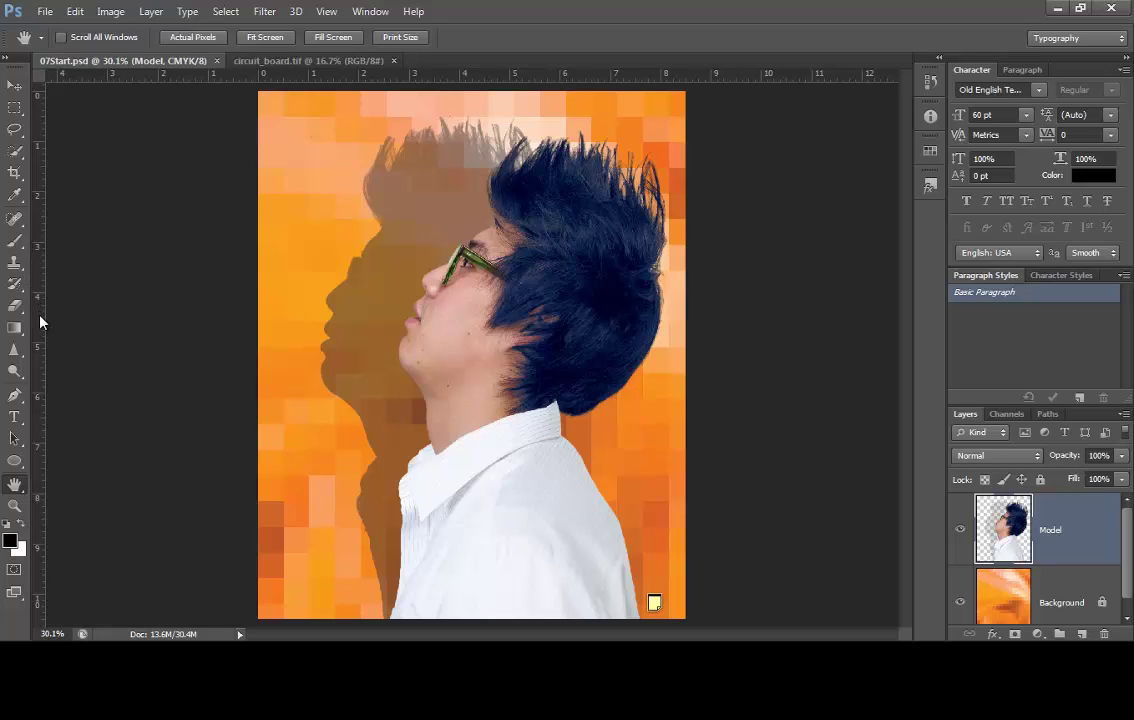
pyautogui.moveTo(41, 320); pyautogui.dragTo(477, 325)
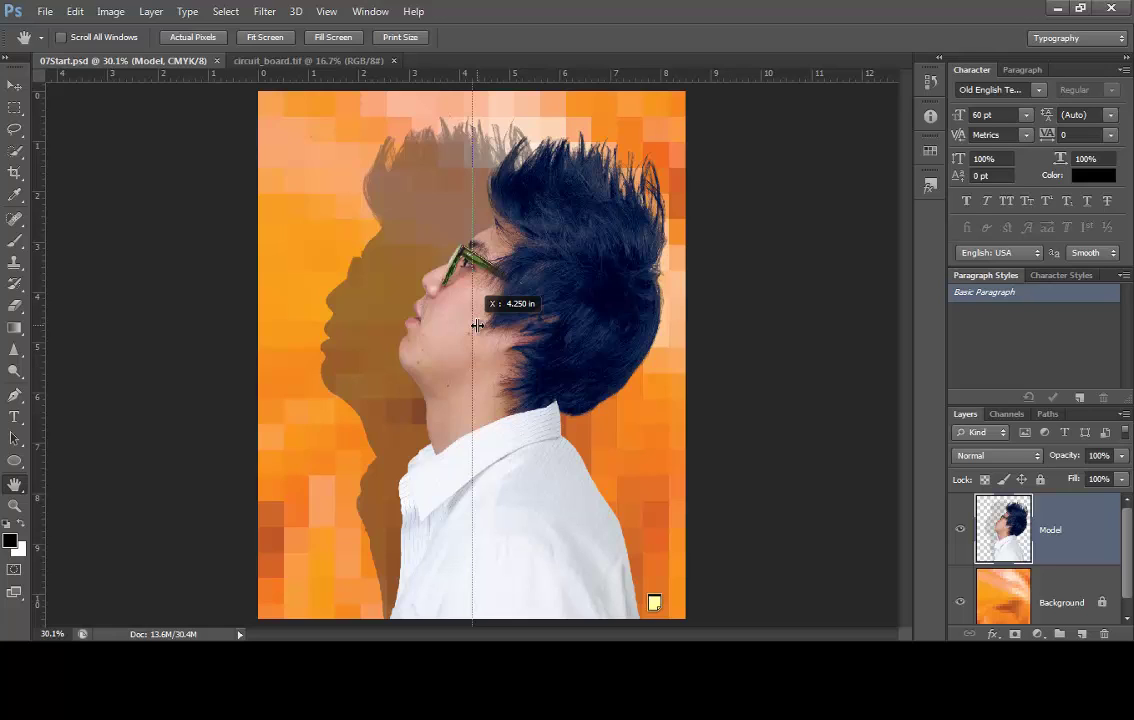
pyautogui.moveTo(477, 325); pyautogui.dragTo(477, 325)
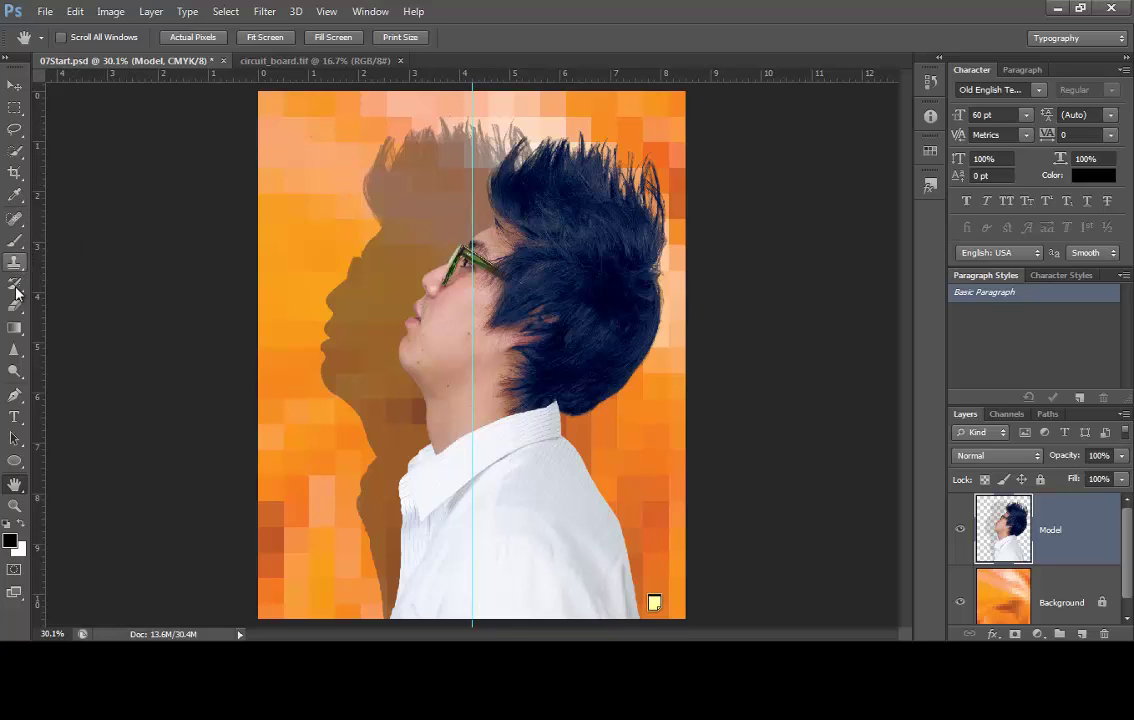
# - Choose the Horizontal Type tool and set its font to Myriad Pro Regular at 144 pt
pyautogui.click(16, 417)
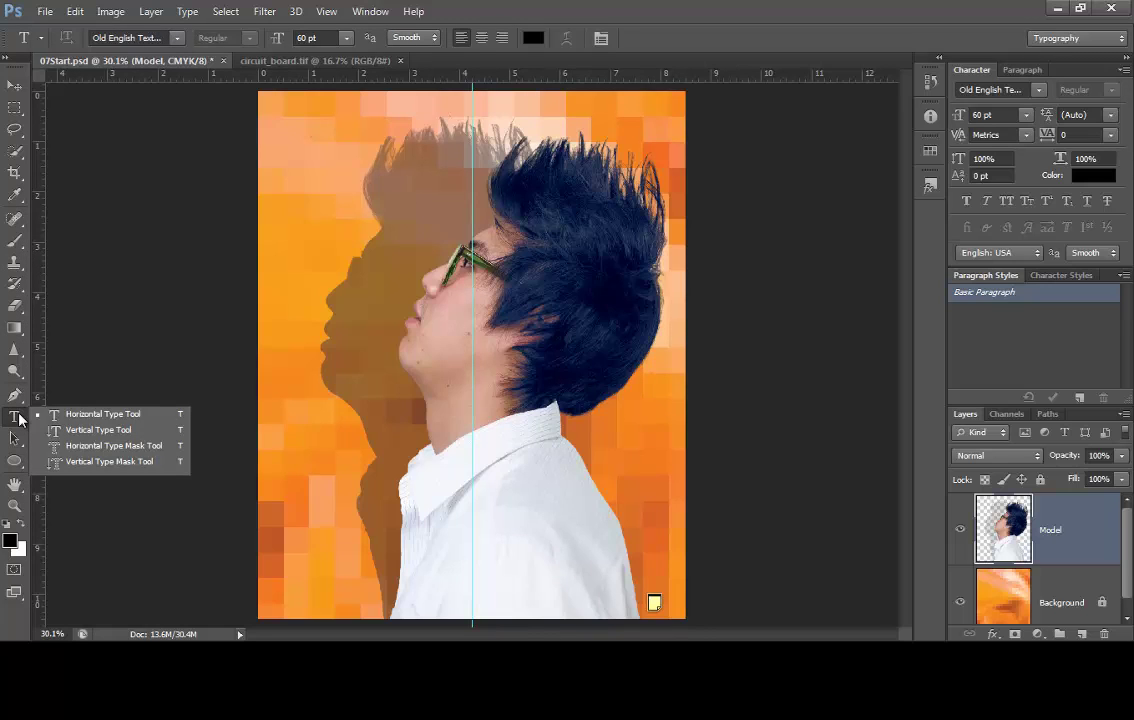
pyautogui.click(19, 419)
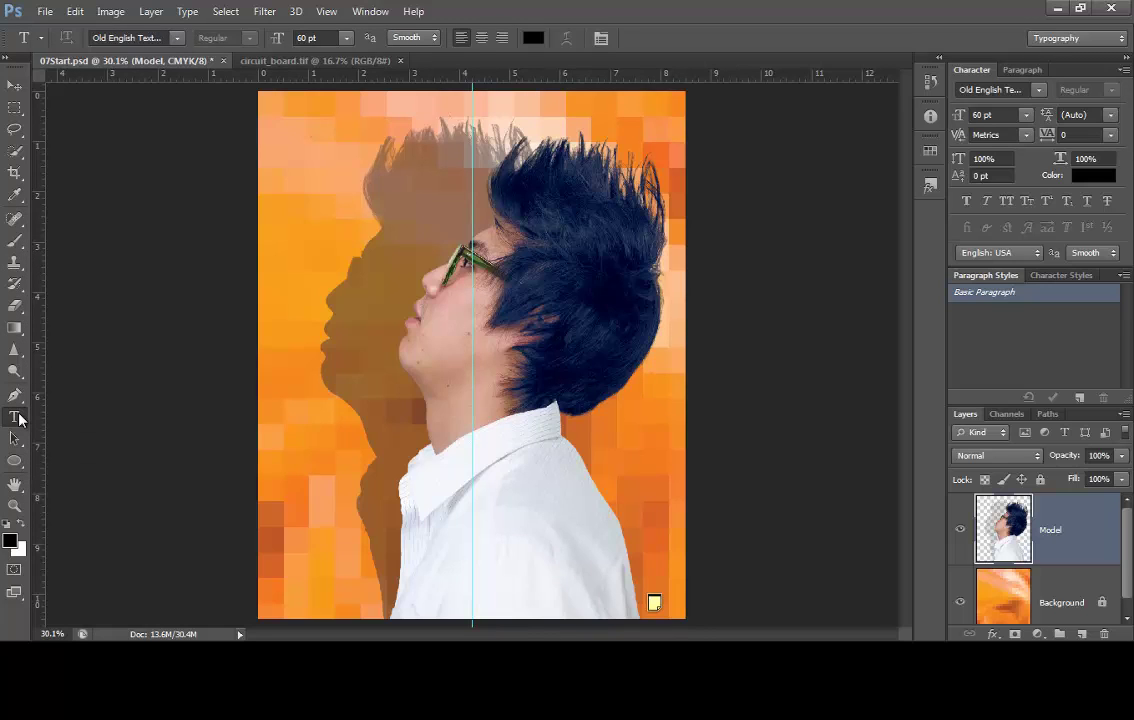
pyautogui.click(19, 419)
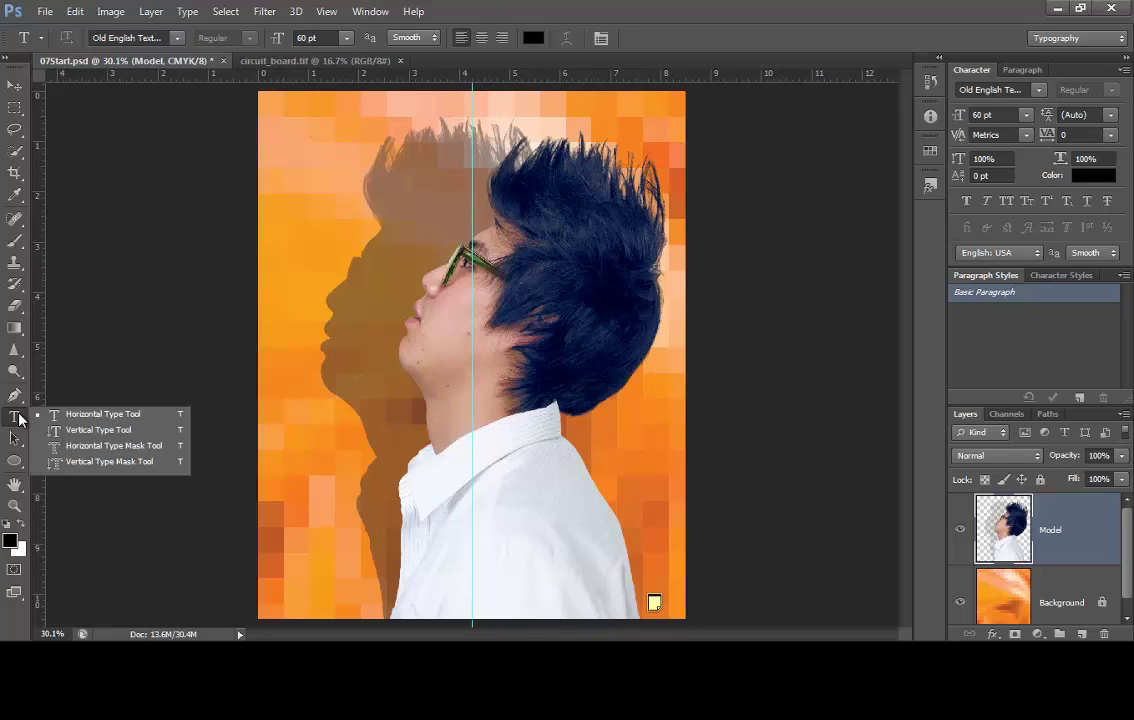
pyautogui.click(93, 419)
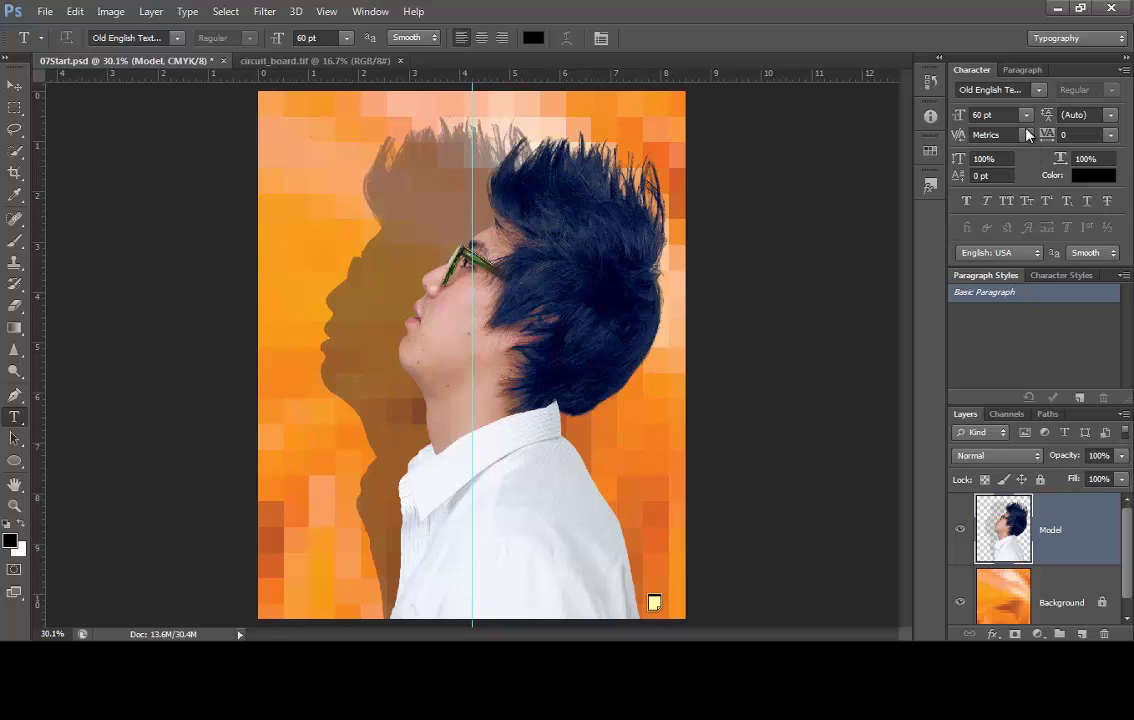
pyautogui.click(1038, 91)
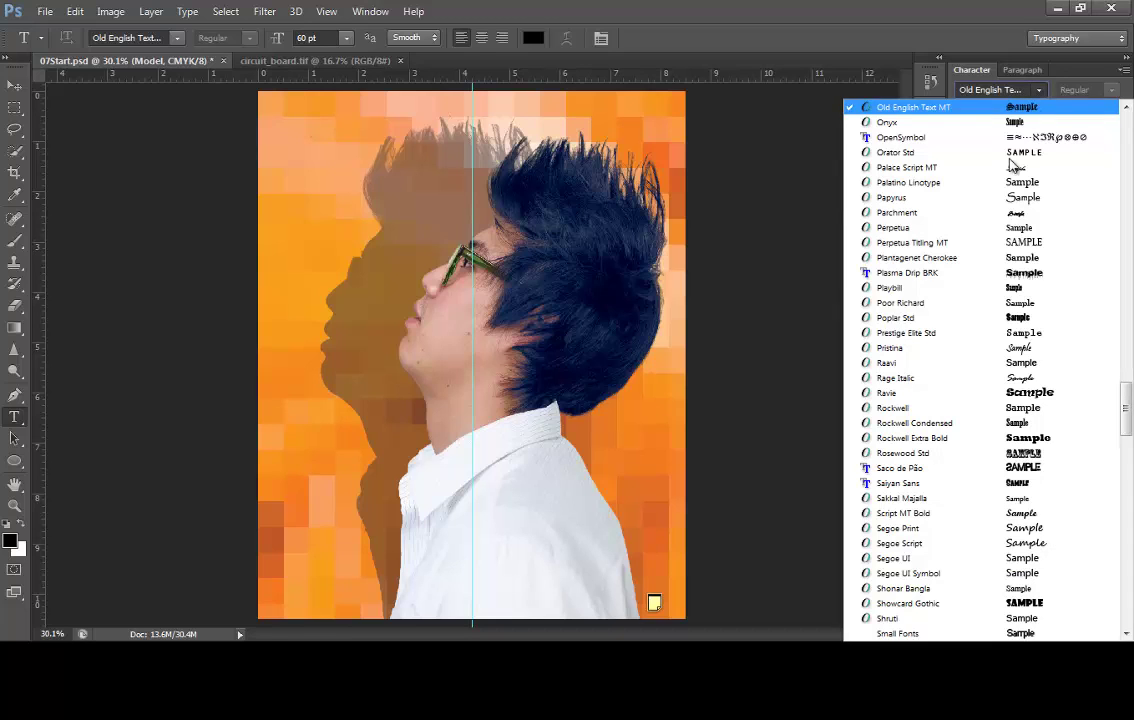
pyautogui.scroll(7, 960, 325)
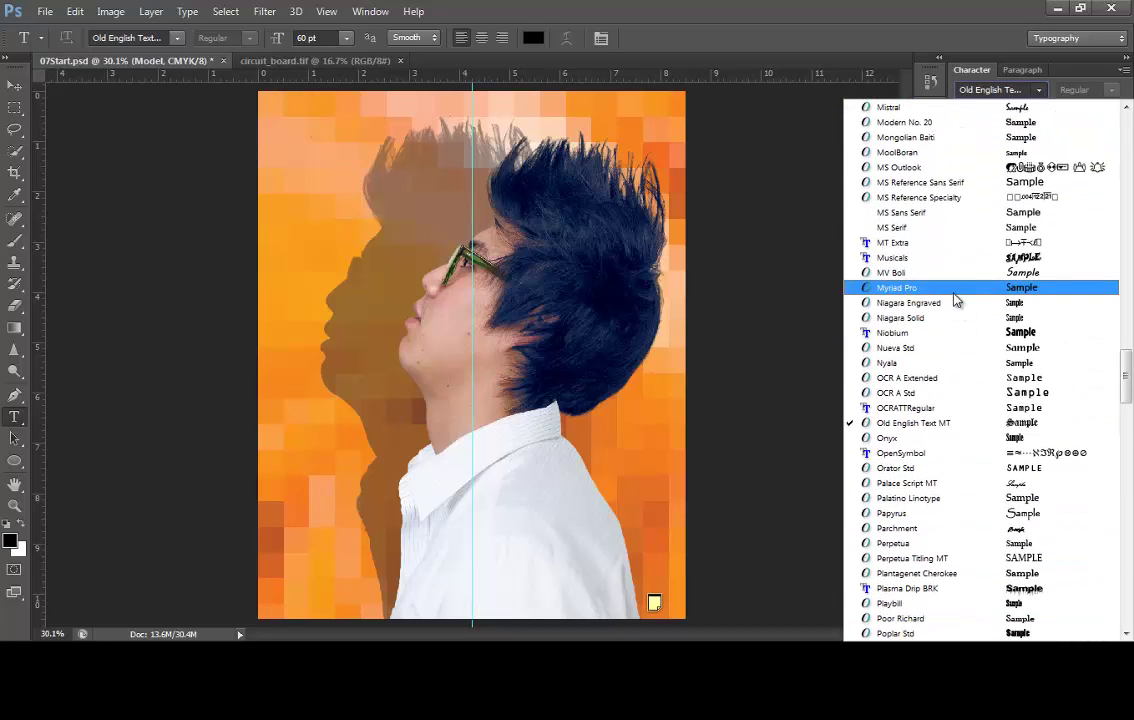
pyautogui.click(952, 292)
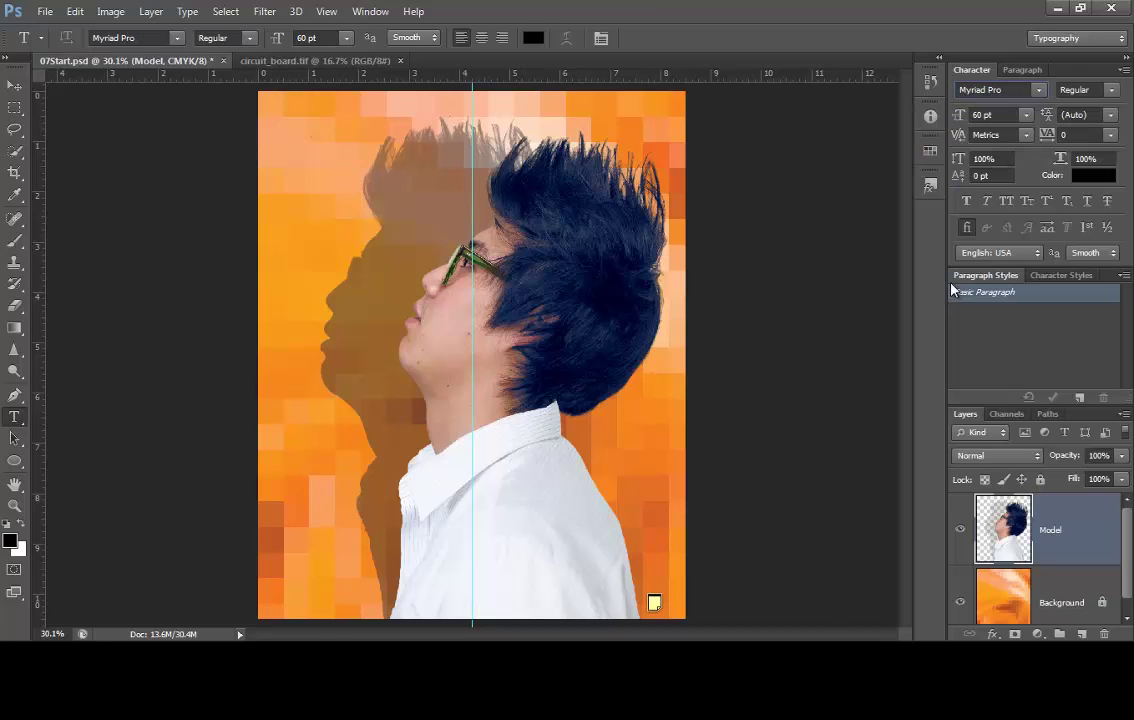
pyautogui.click(993, 115)
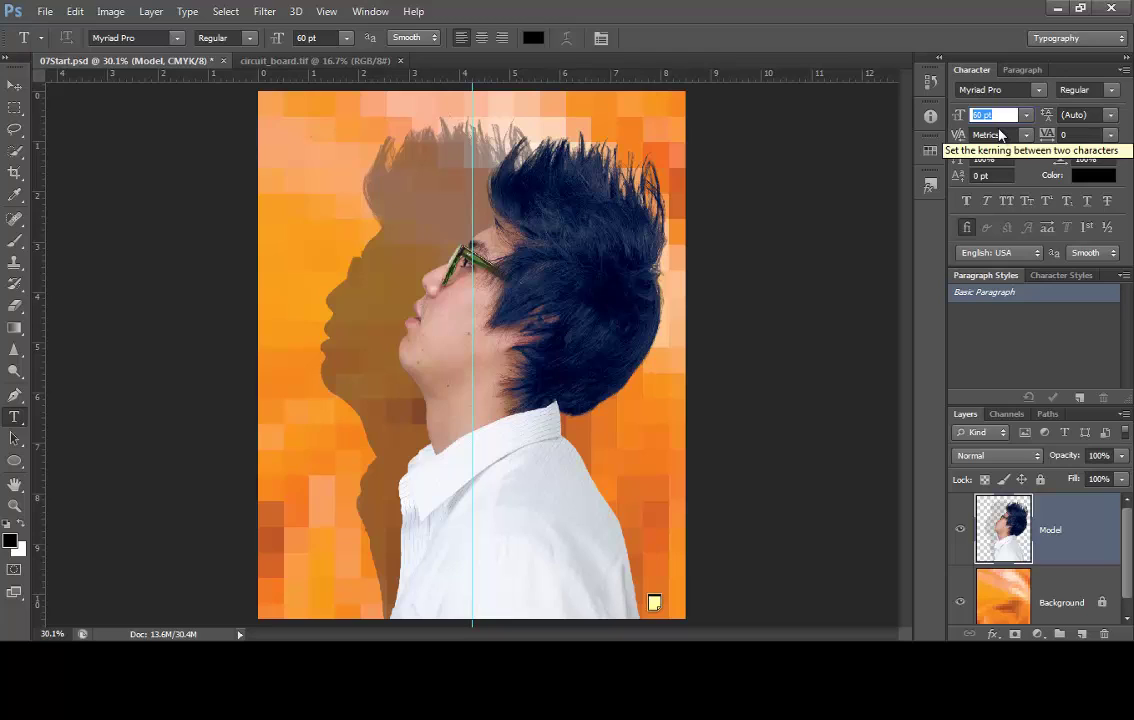
pyautogui.write('144')
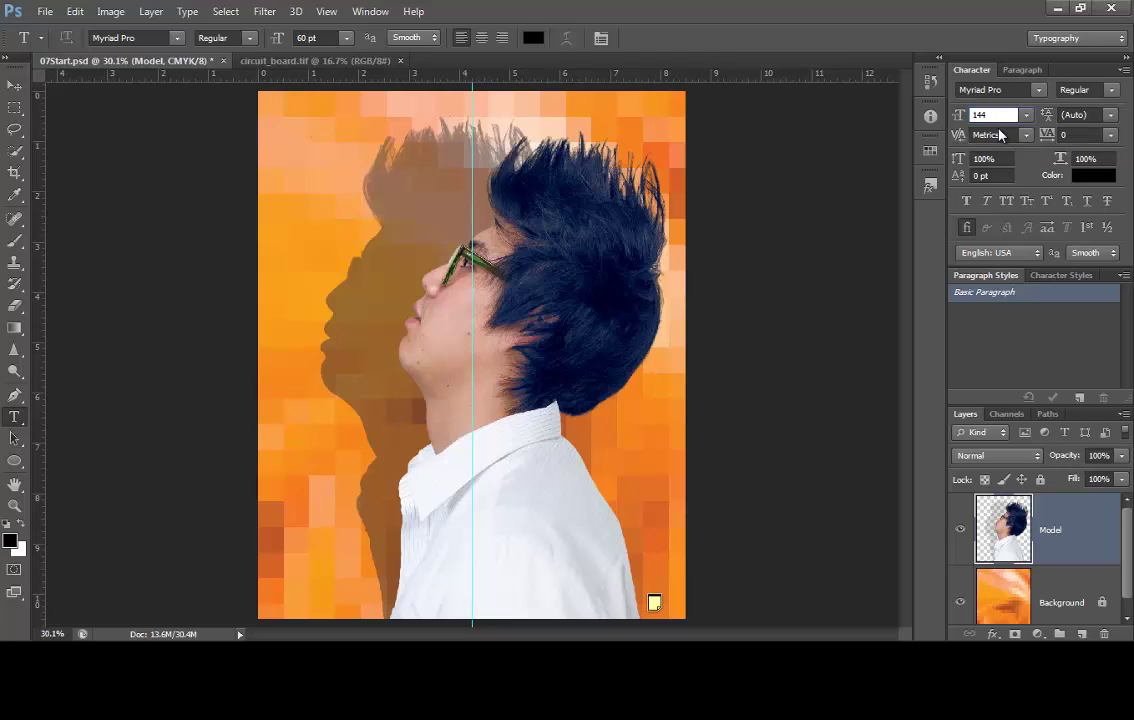
pyautogui.press('Return')
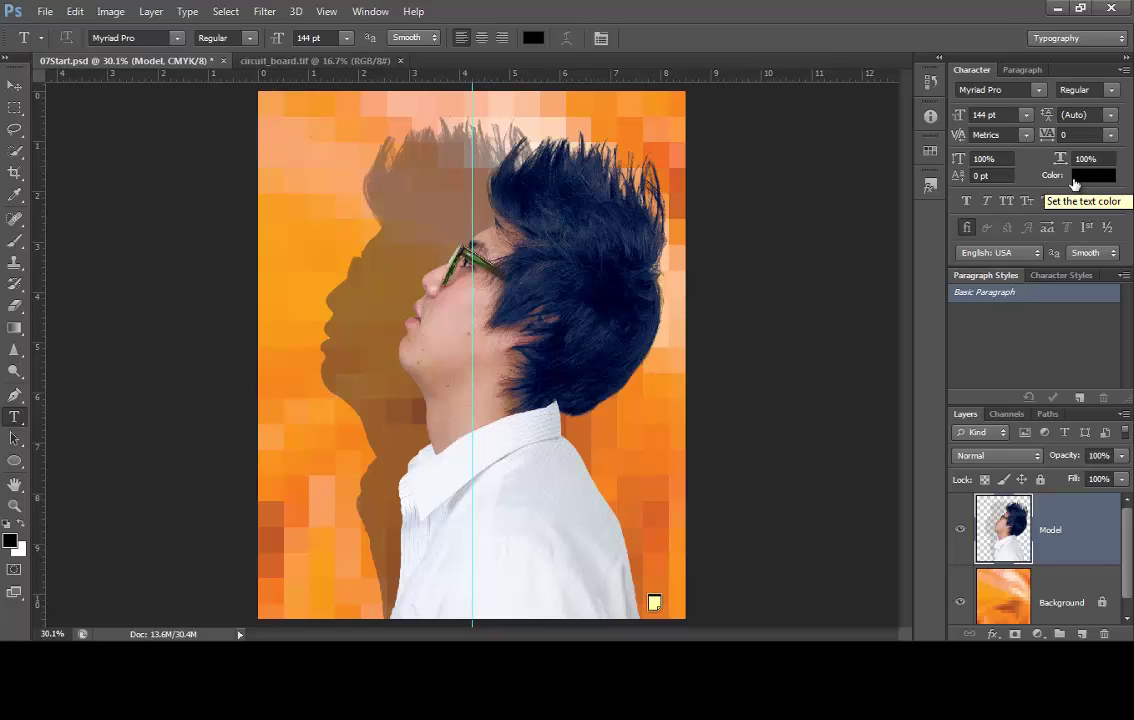
# - Set the type's paragraph alignment to centred and its tracking to 100
pyautogui.click(1013, 72)
pyautogui.click(986, 93)
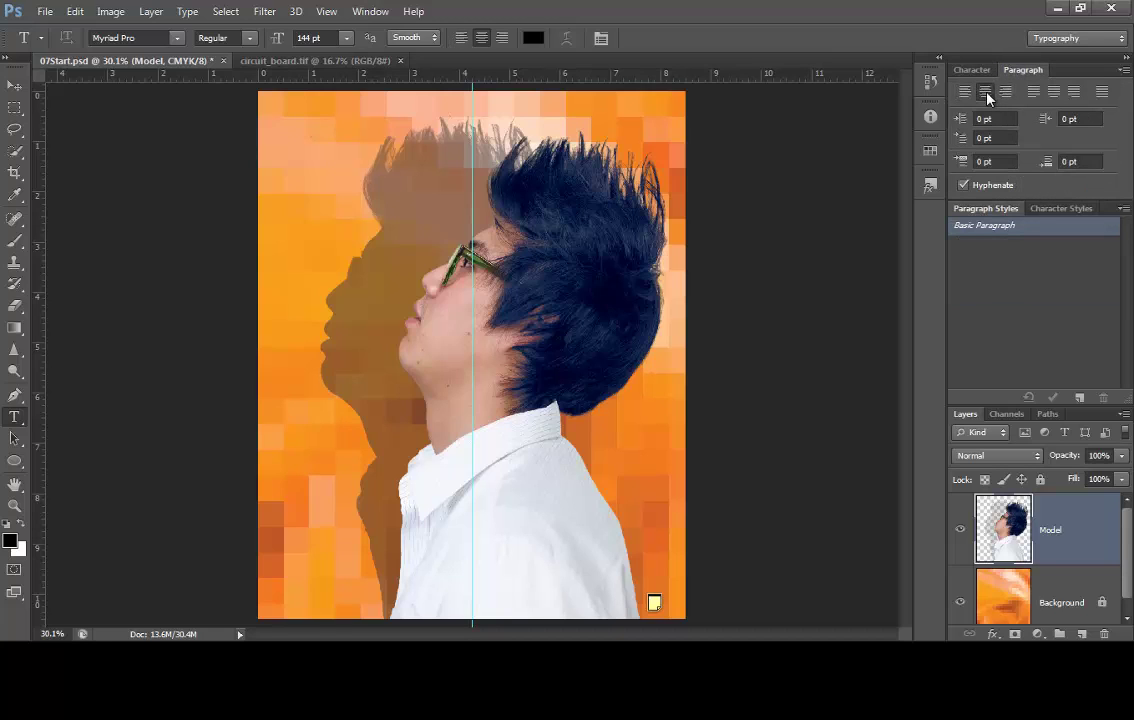
pyautogui.click(975, 70)
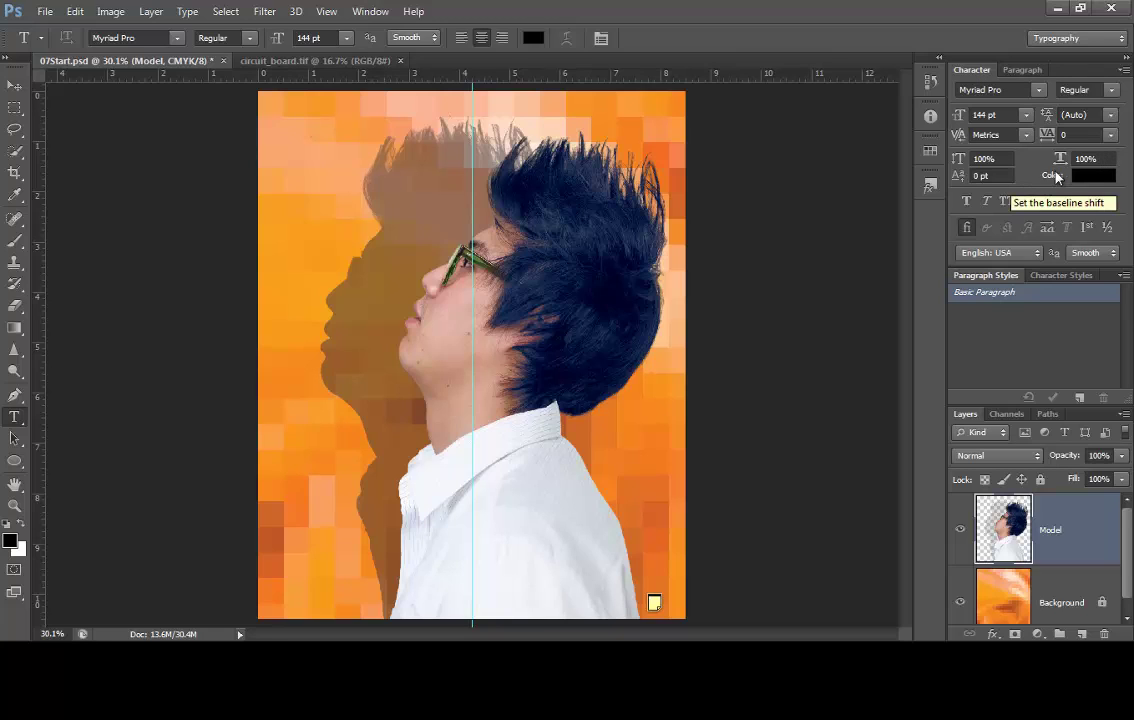
pyautogui.click(1089, 134)
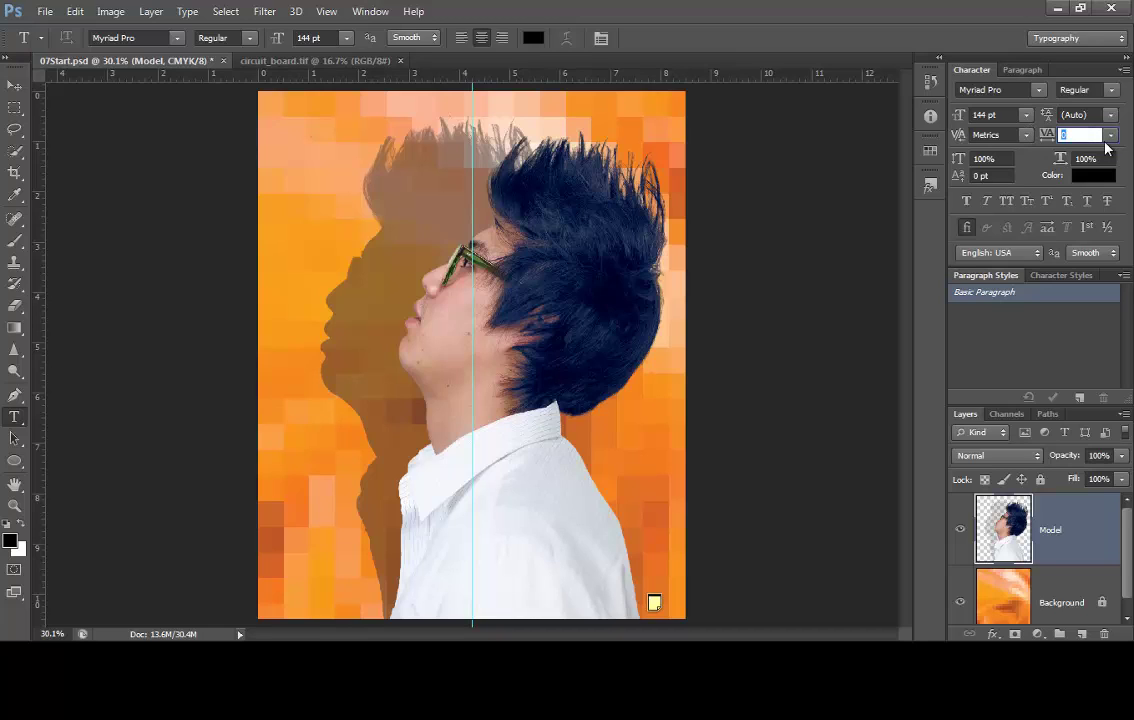
pyautogui.doubleClick(1066, 134)
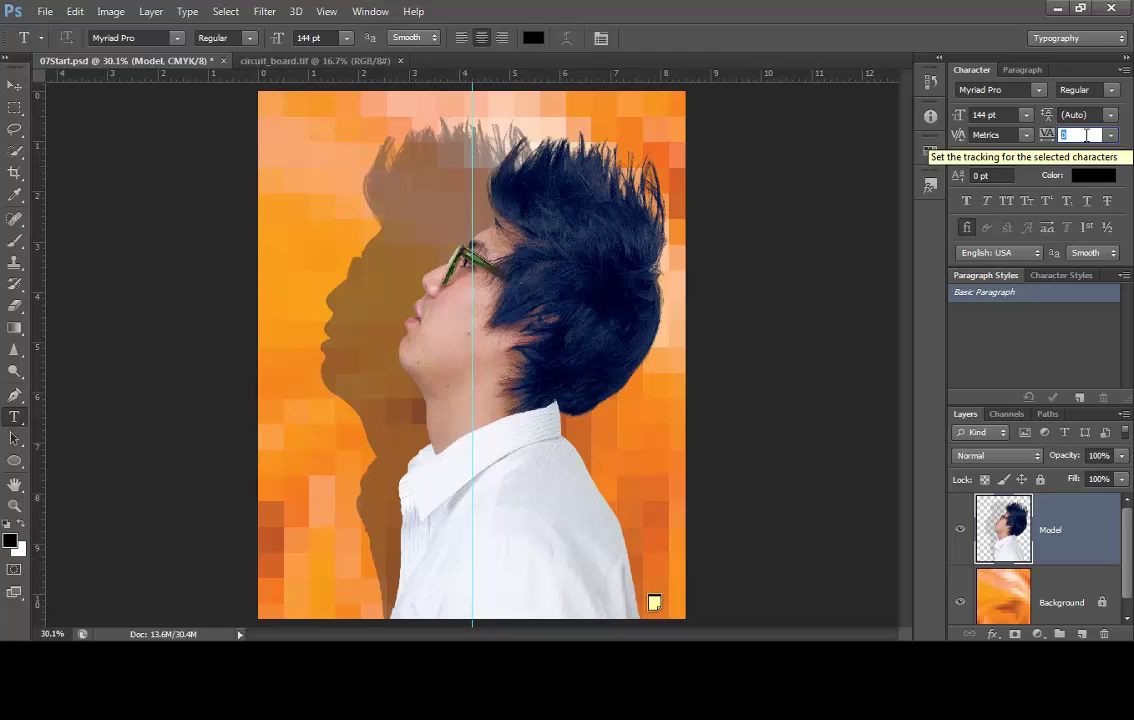
pyautogui.write('100')
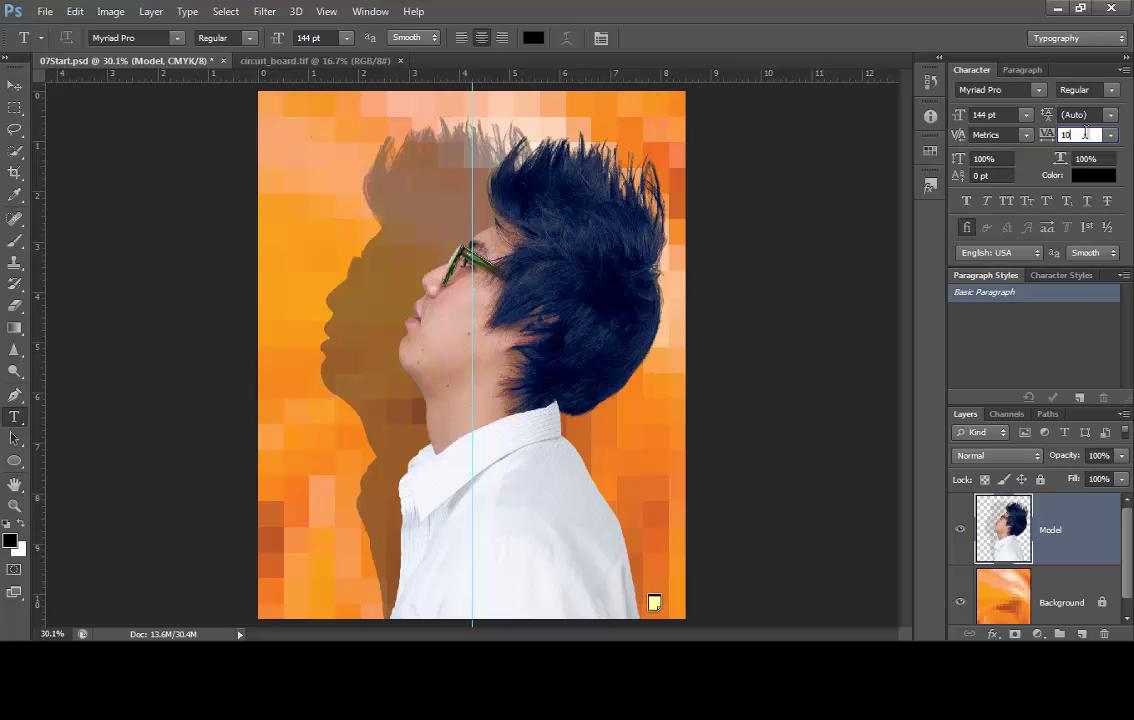
pyautogui.press('Return')
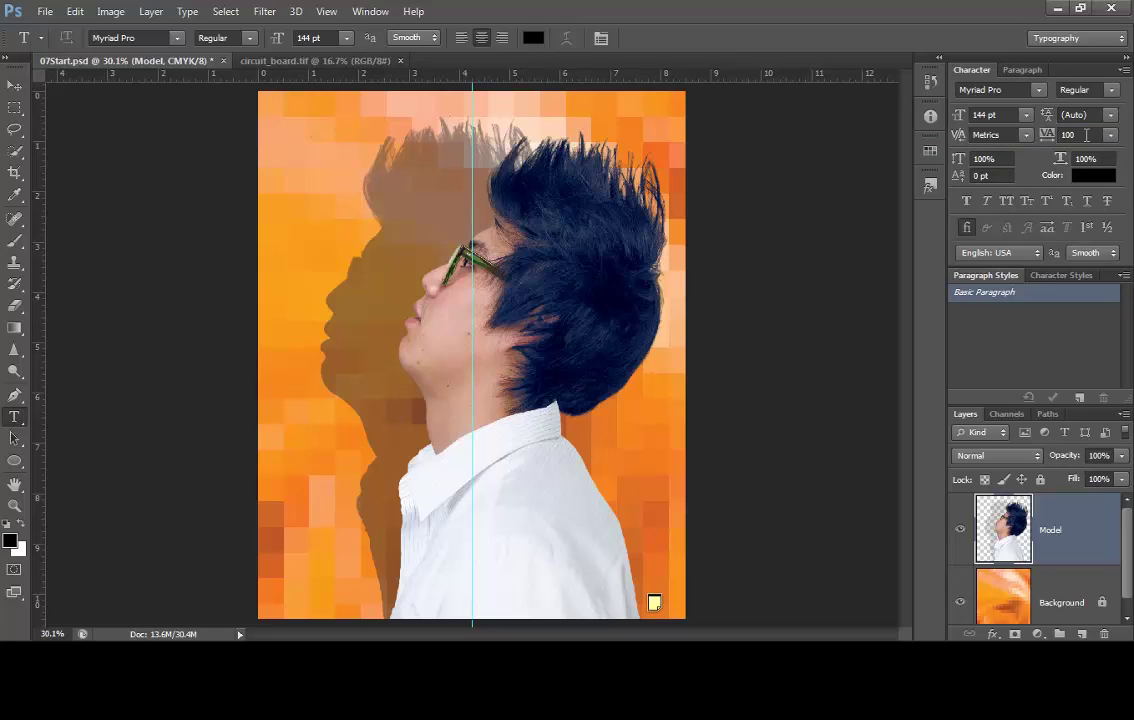
# - Add the title text "DIGITAL" centred on the vertical guide near the top of the cover and commit it
pyautogui.click(476, 145)
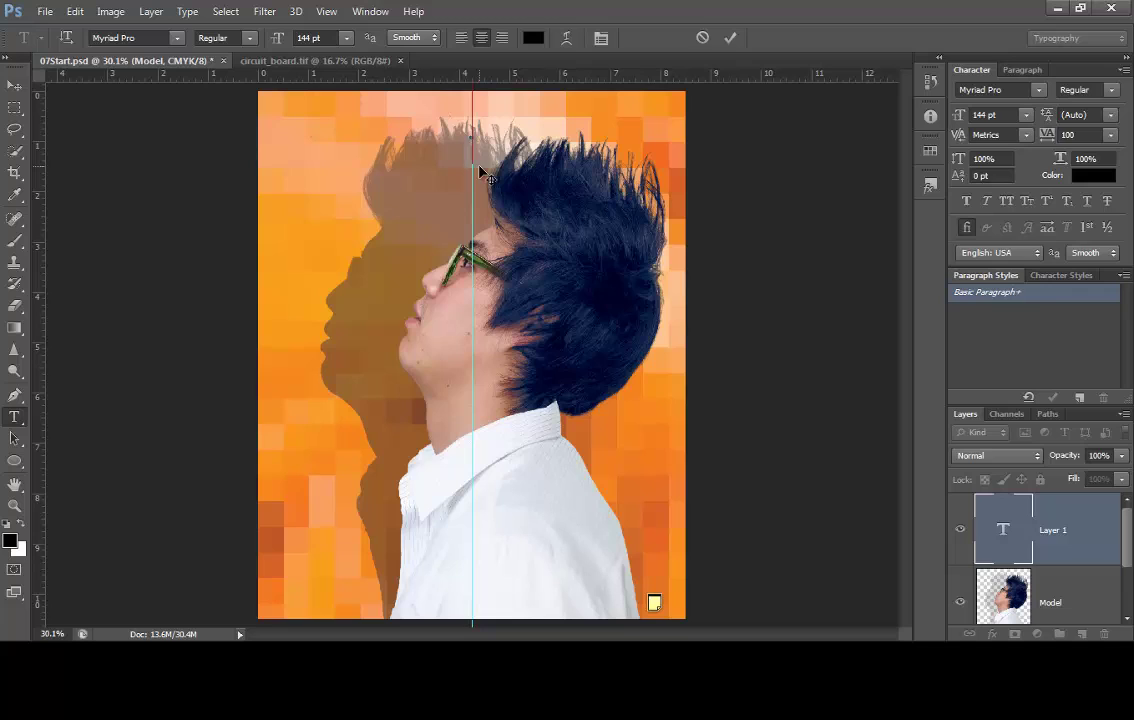
pyautogui.write('DIF')
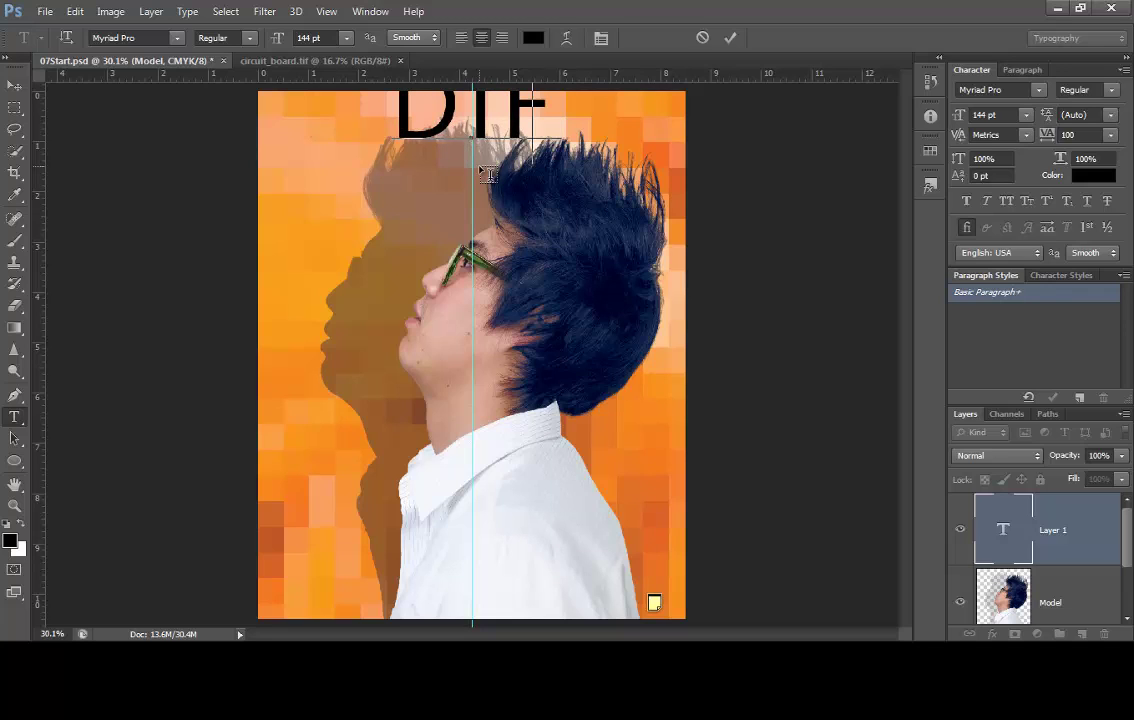
pyautogui.press('BackSpace')
pyautogui.write('G')
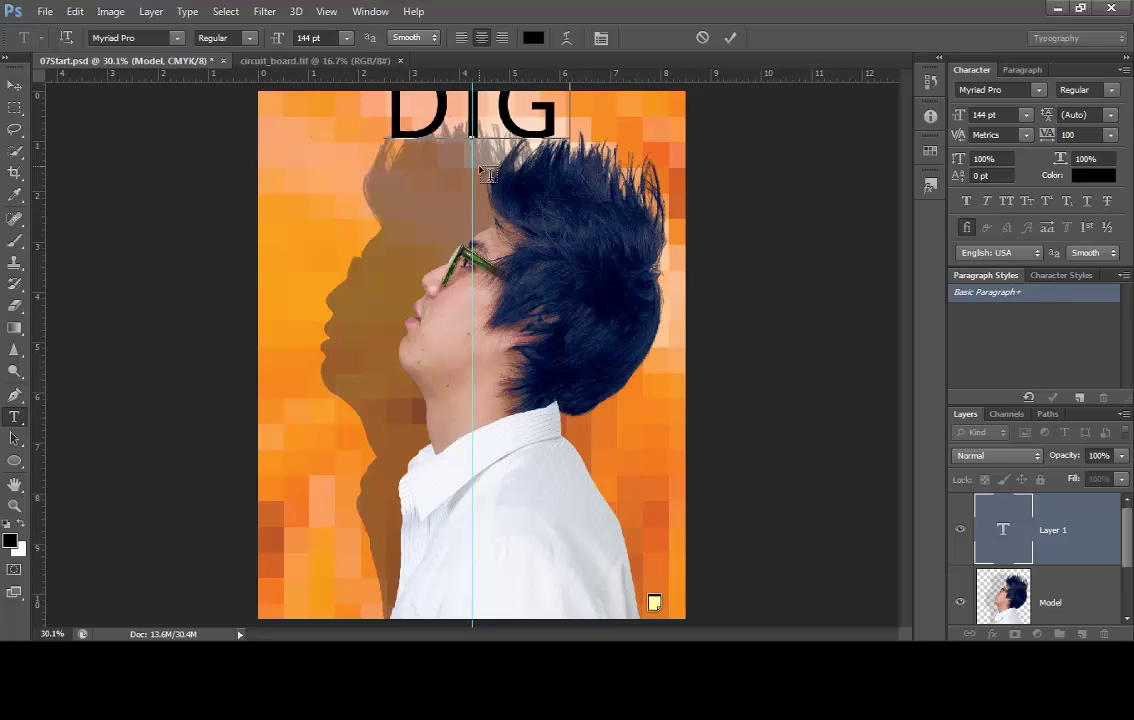
pyautogui.write('ITAL')
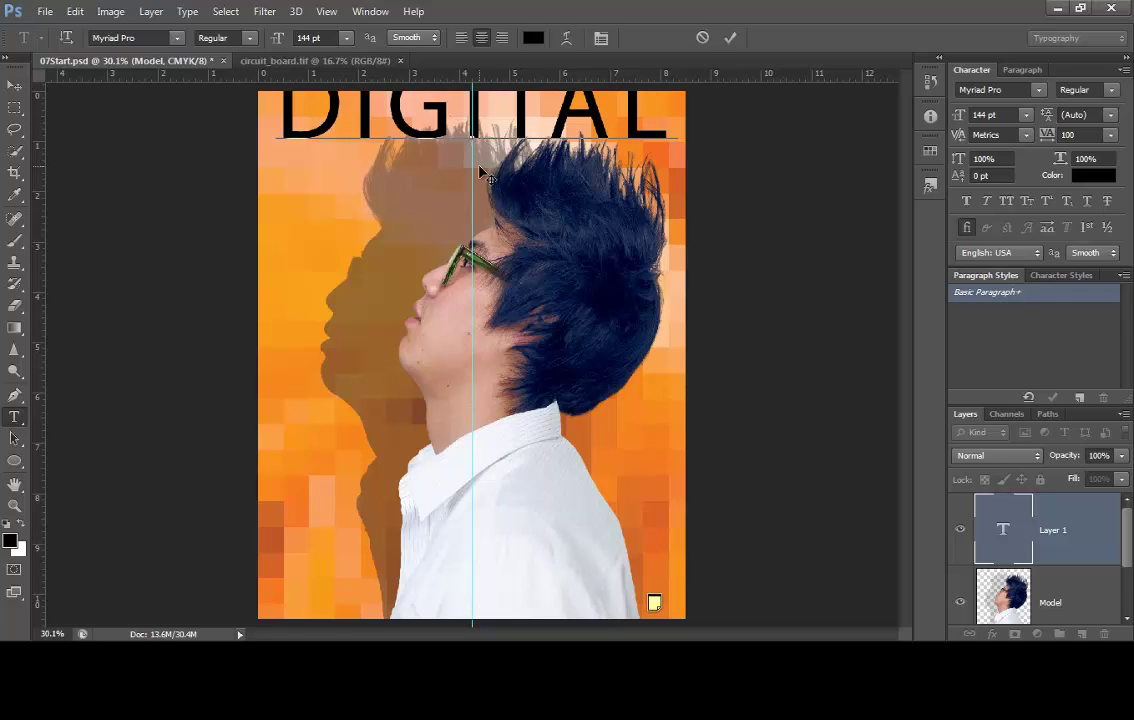
pyautogui.click(731, 38)
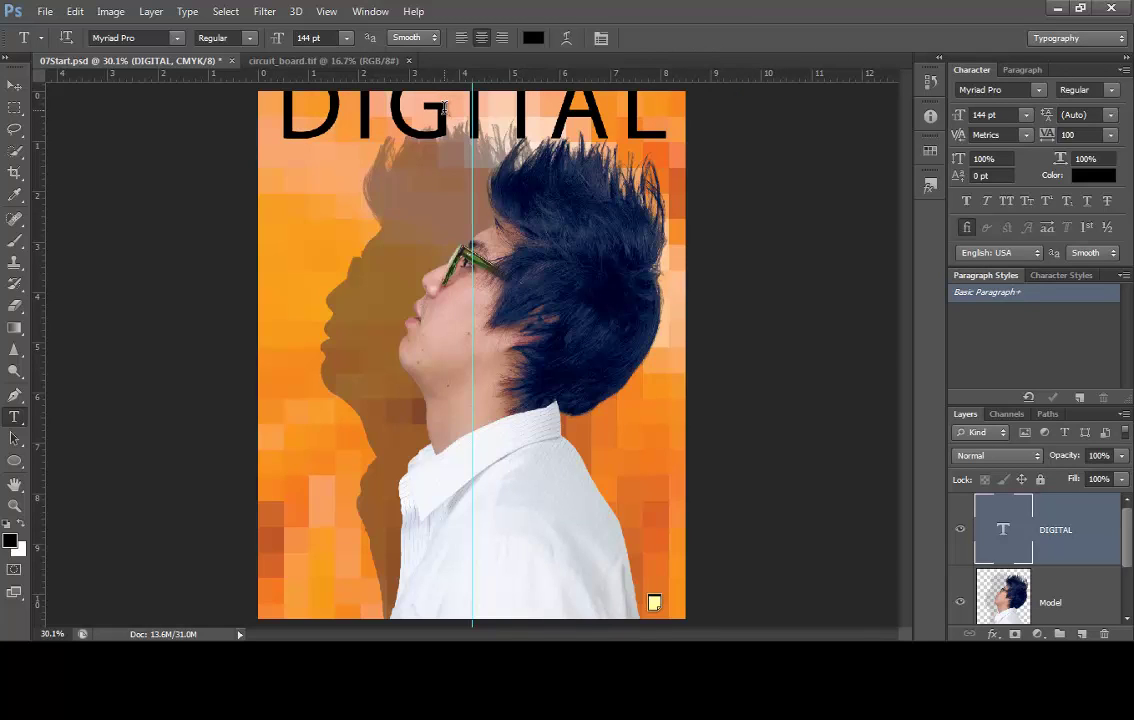
# - Nudge the DIGITAL title straight down with the Move tool until the whole word sits just inside the cover's top edge
pyautogui.click(20, 88)
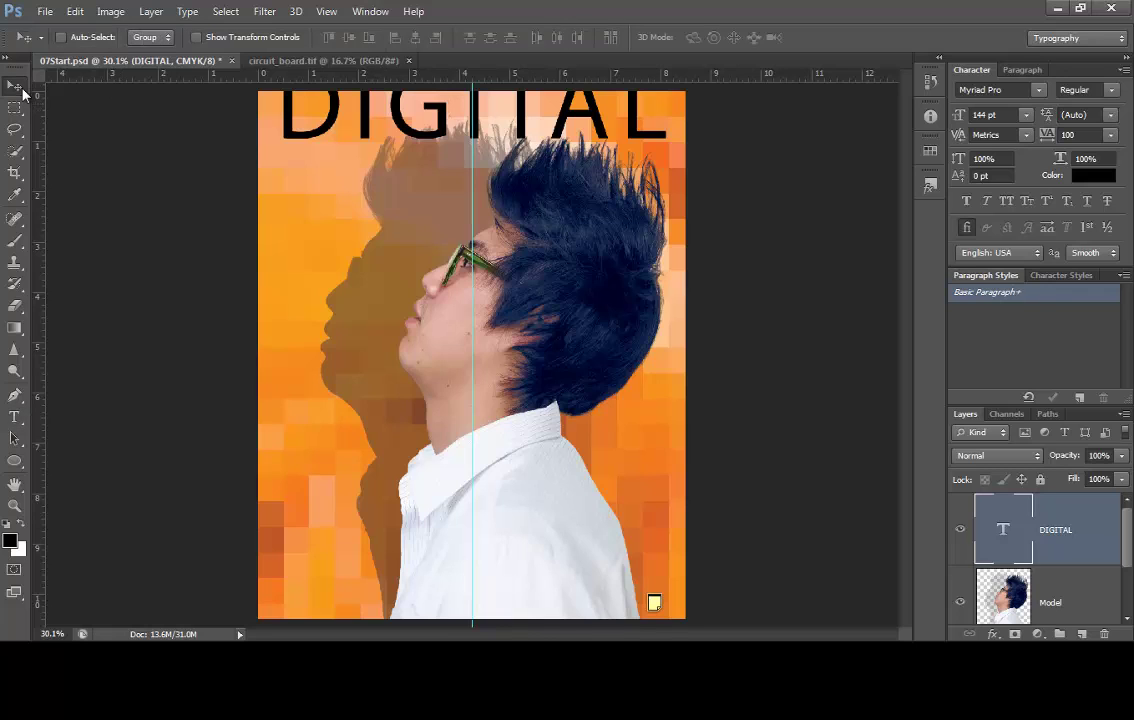
pyautogui.hotkey('shift', 'Down')
pyautogui.hotkey('shift', 'Down')
pyautogui.hotkey('shift', 'Down')
pyautogui.hotkey('shift', 'Down')
pyautogui.hotkey('shift', 'Down')
pyautogui.hotkey('shift', 'Down')
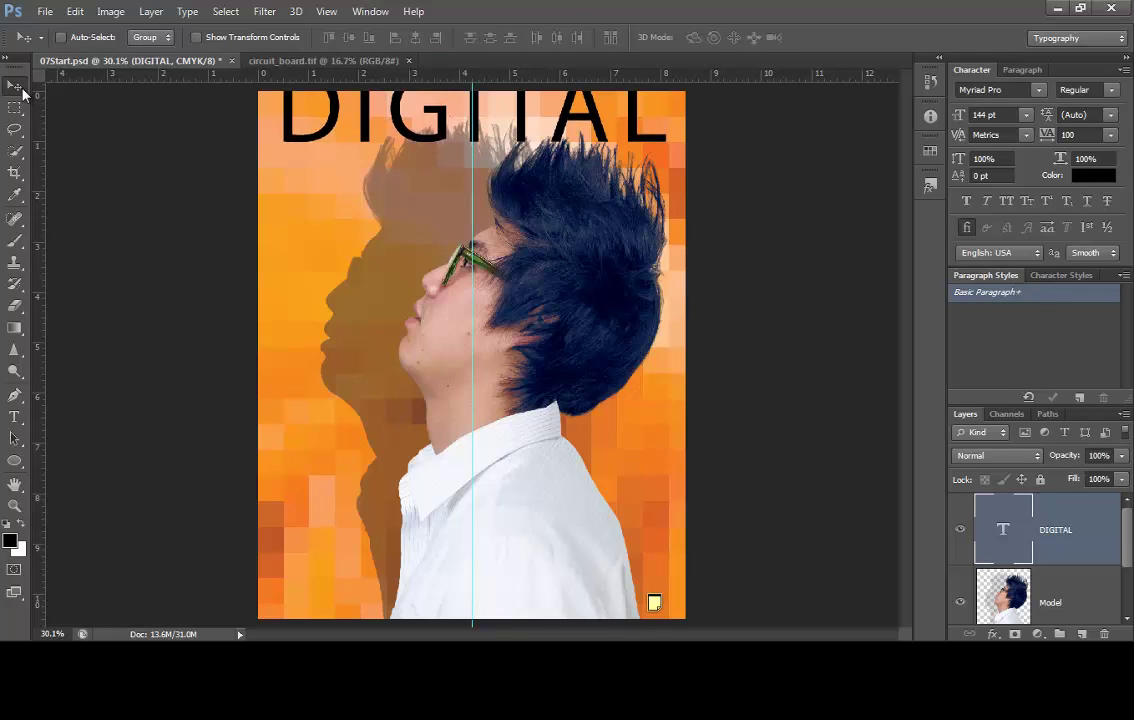
pyautogui.hotkey('shift', 'Down')
pyautogui.hotkey('shift', 'Down')
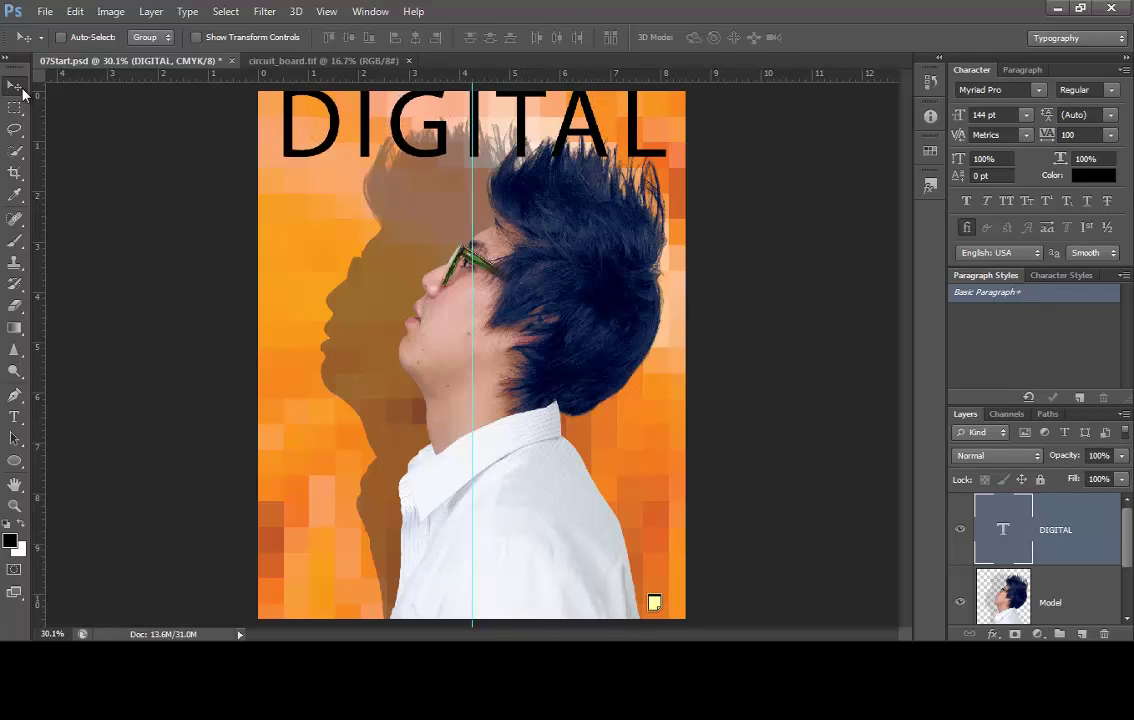
pyautogui.hotkey('shift', 'Down')
pyautogui.hotkey('shift', 'Down')
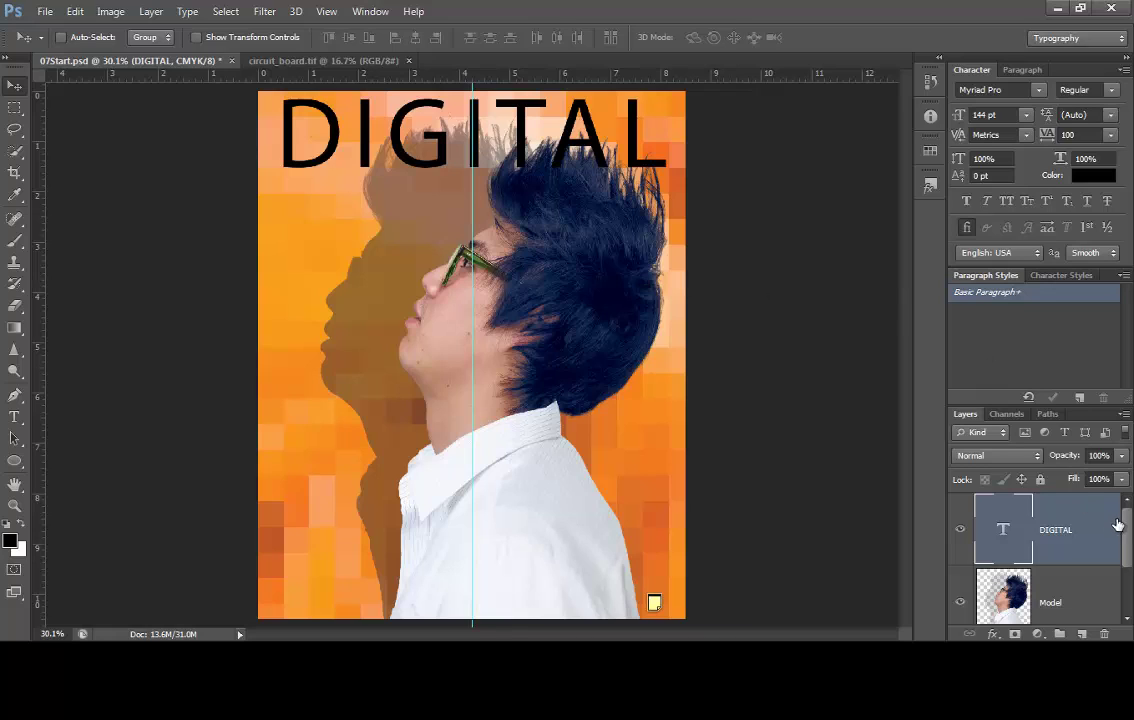
# - Move the DIGITAL text layer below the Model layer so the title sits behind the model's hair
pyautogui.moveTo(1129, 536)
pyautogui.mouseDown()
pyautogui.moveTo(1131, 566)
pyautogui.moveTo(1130, 538)
pyautogui.mouseUp()
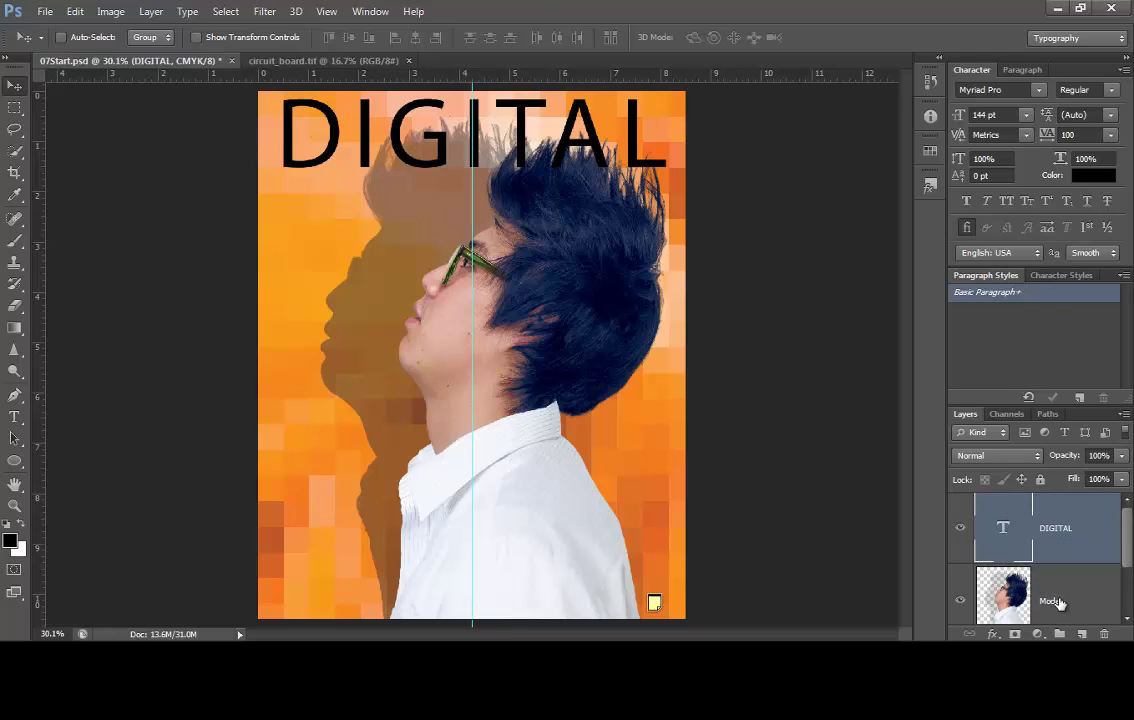
pyautogui.moveTo(1128, 556); pyautogui.dragTo(1073, 601)
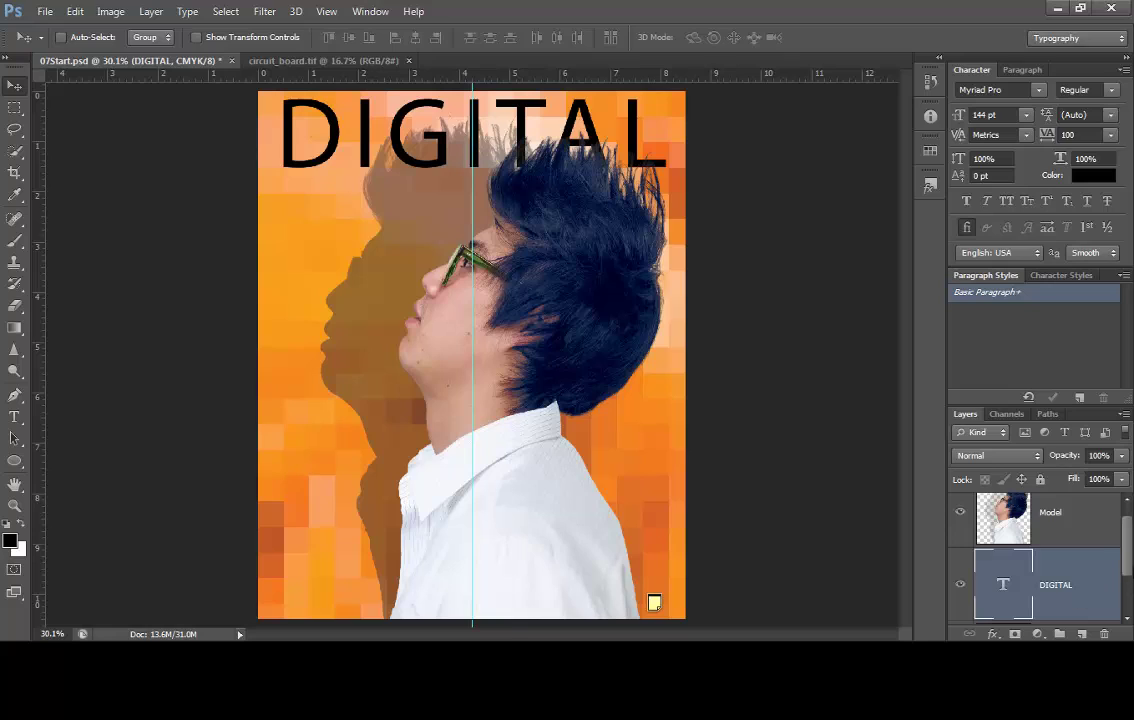
# - Show circuit_board.tif and 07Start.psd side by side in a 2-up Vertical arrangement
pyautogui.scroll(-1, 1064, 500)
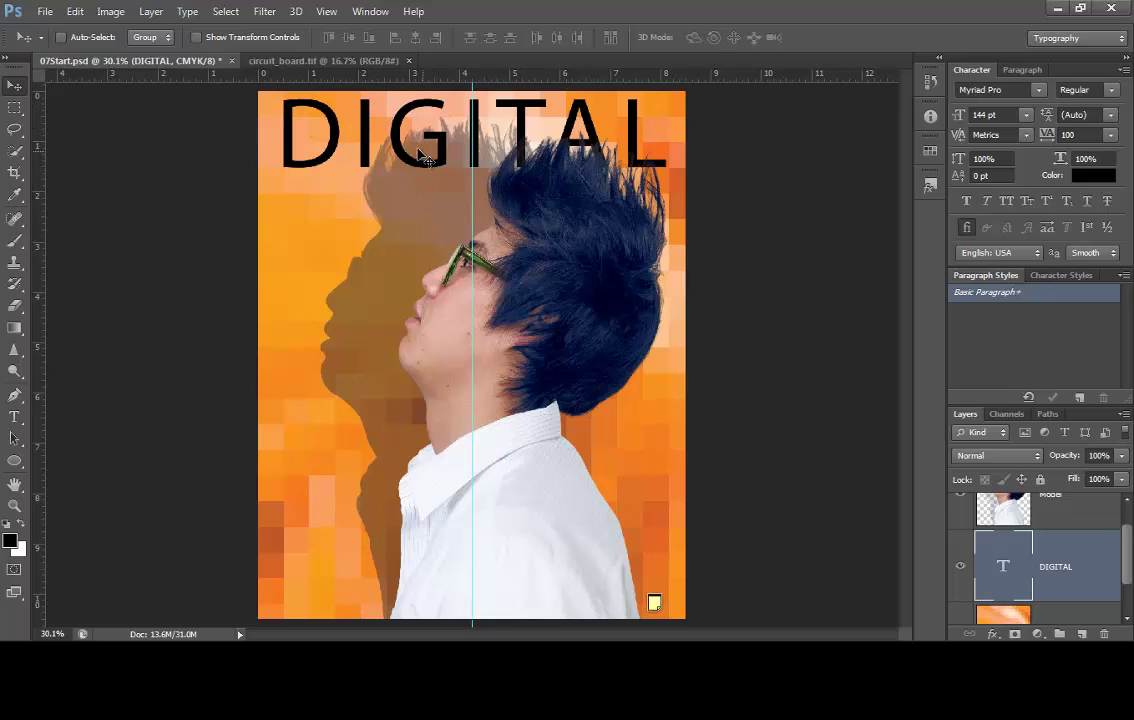
pyautogui.click(298, 62)
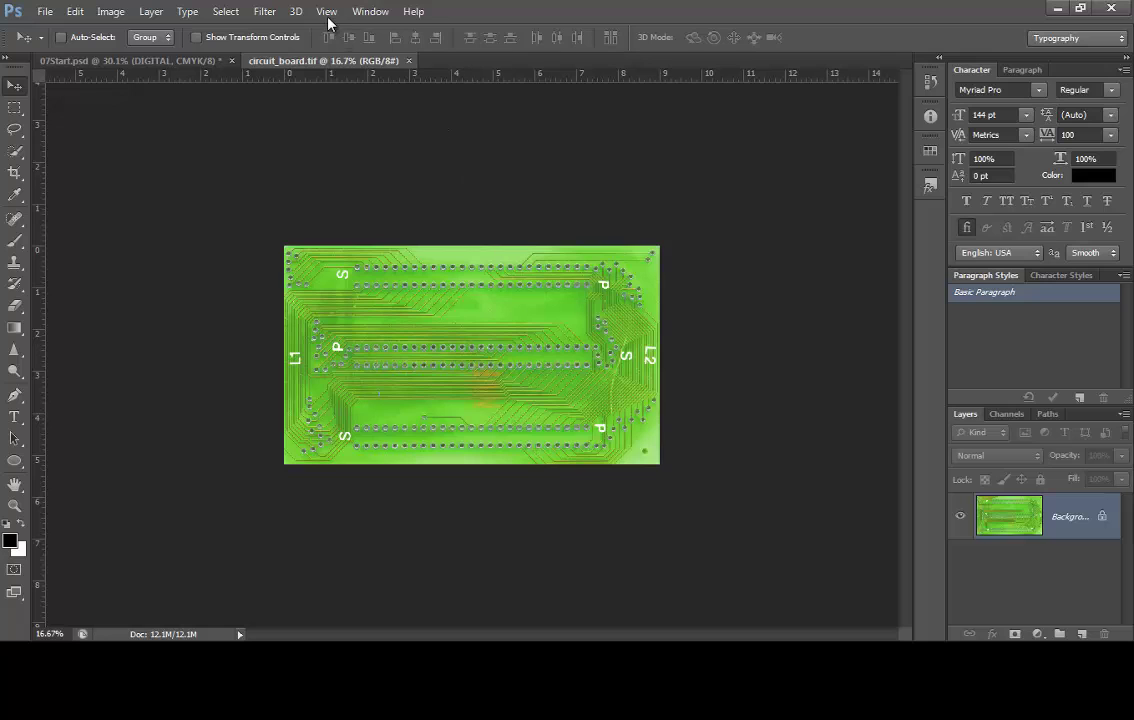
pyautogui.click(371, 12)
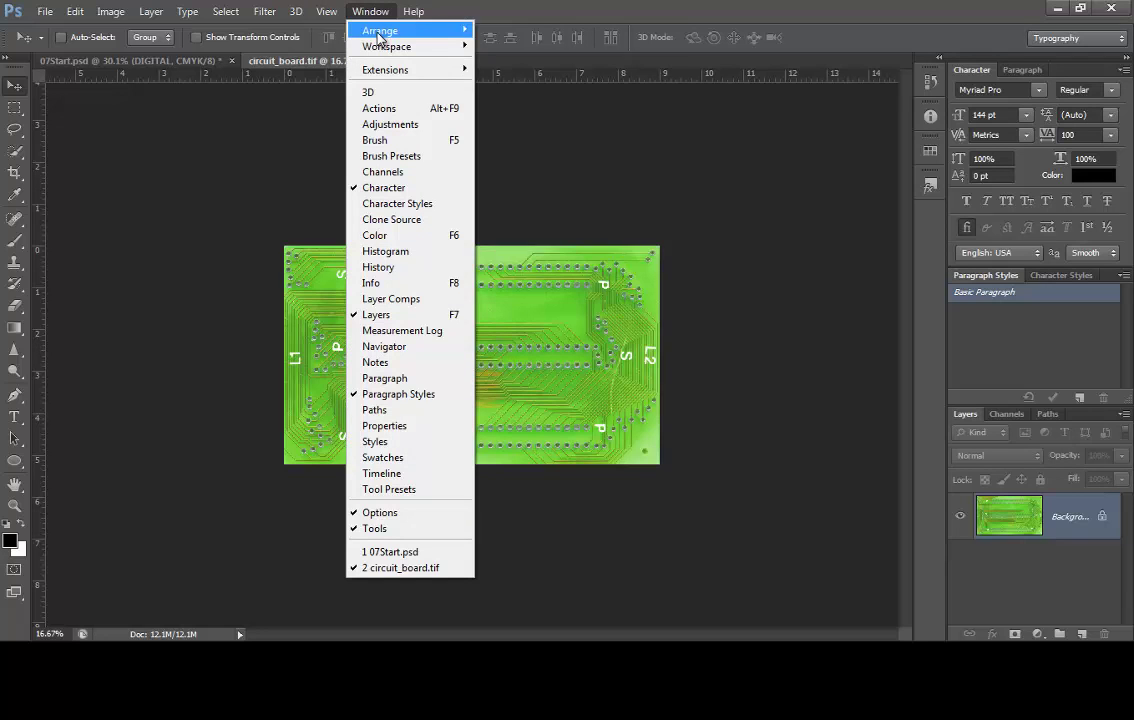
pyautogui.moveTo(385, 30)
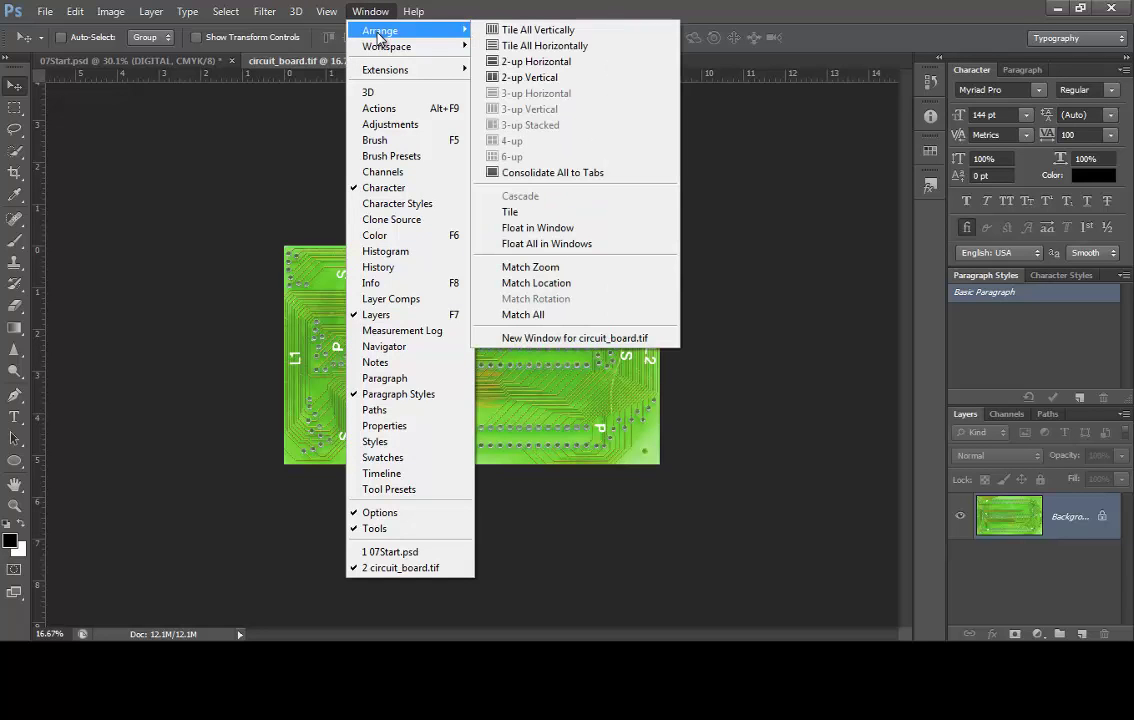
pyautogui.click(561, 78)
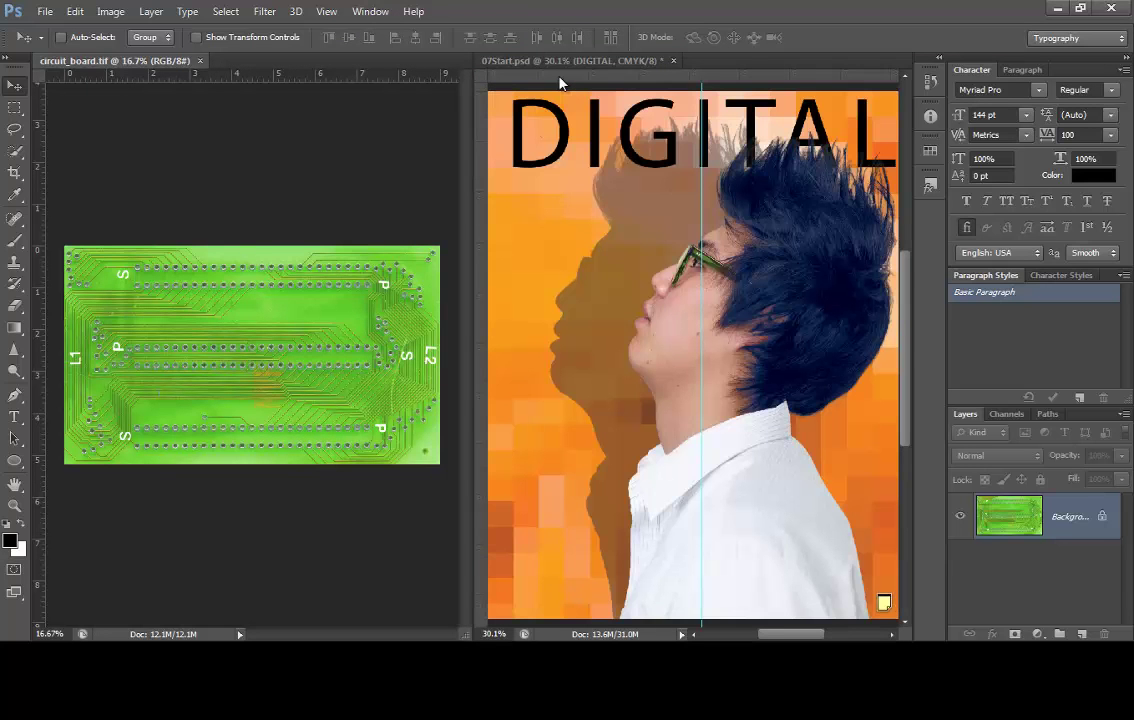
pyautogui.click(370, 11)
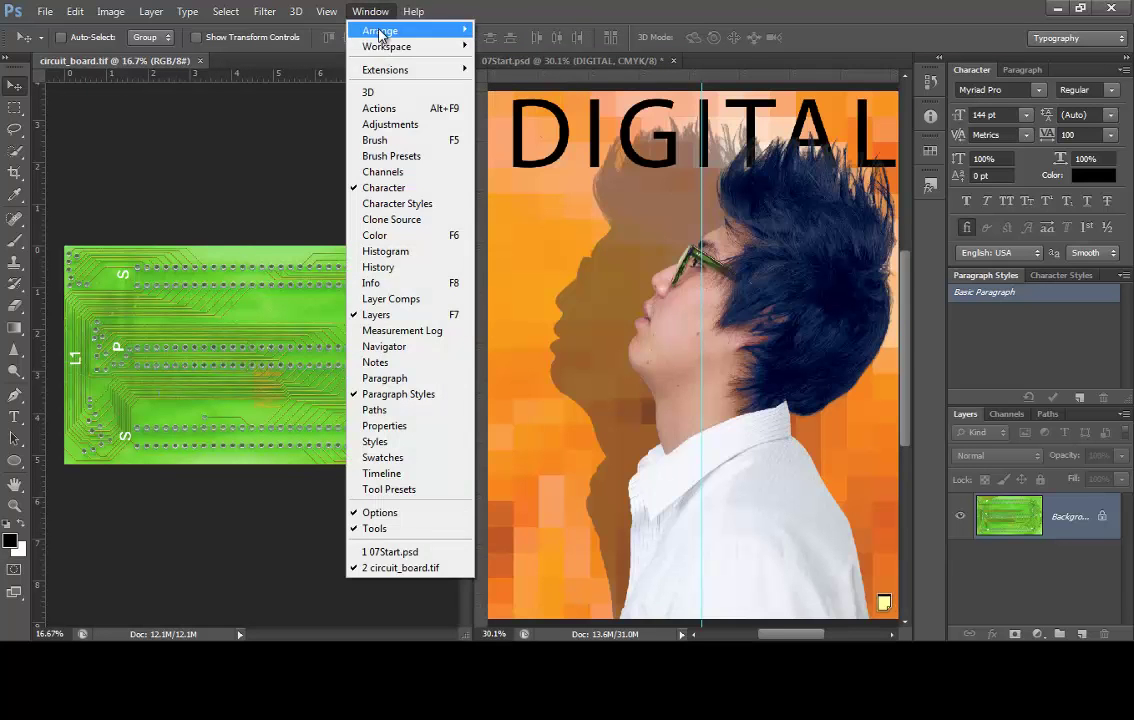
pyautogui.click(544, 7)
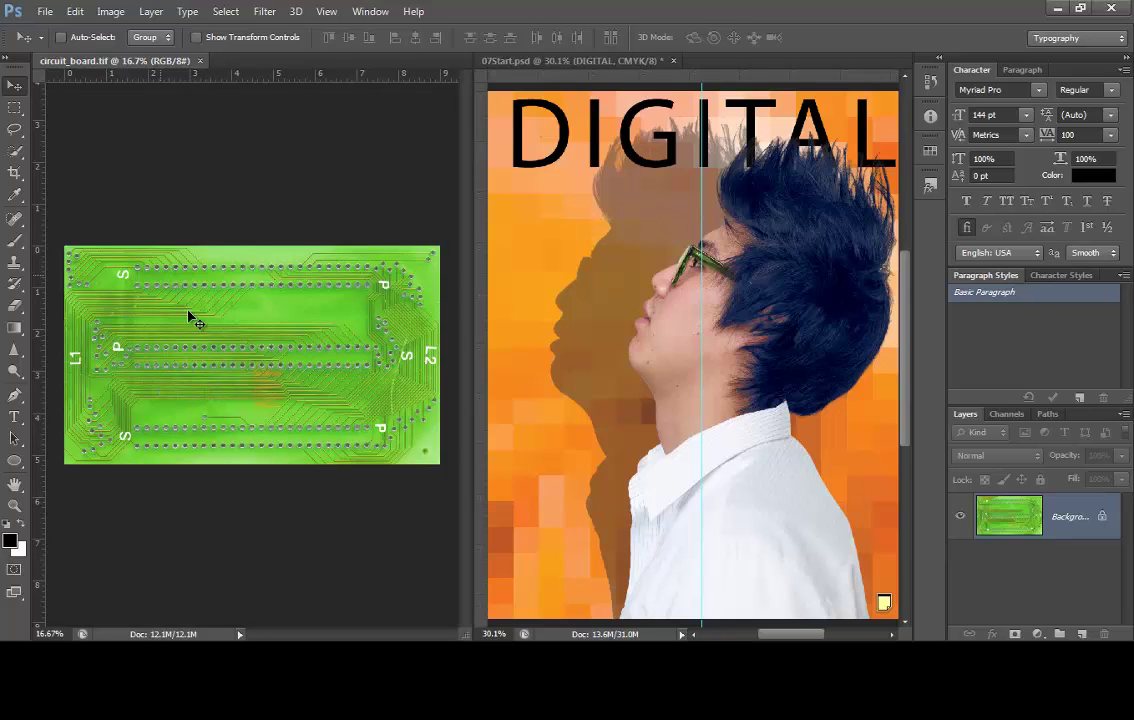
# - Copy the circuit board image onto the magazine cover as a layer above DIGITAL, and close circuit_board.tif
pyautogui.moveTo(188, 312); pyautogui.dragTo(567, 298)
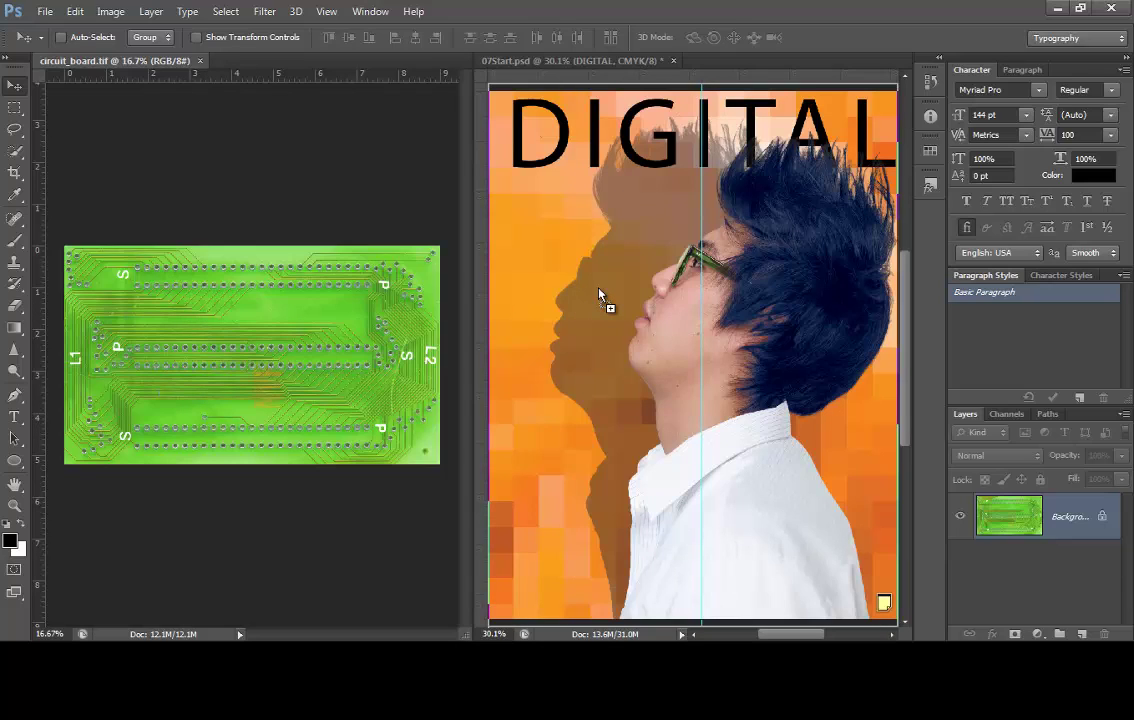
pyautogui.moveTo(600, 295); pyautogui.dragTo(602, 298)
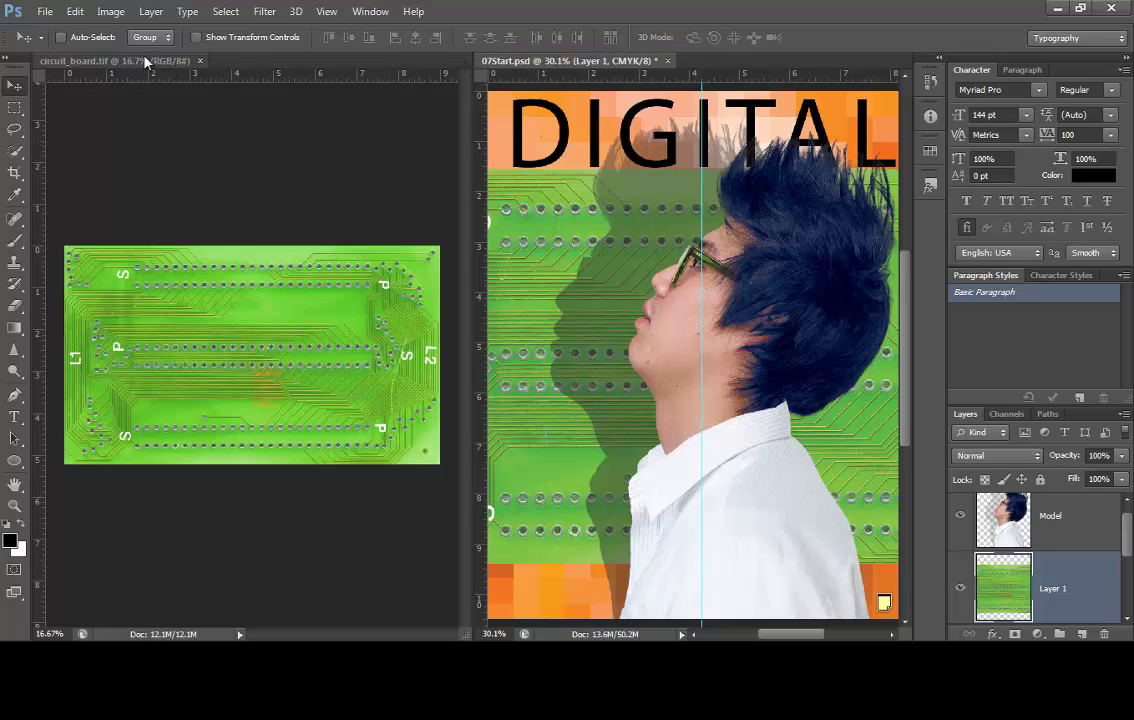
pyautogui.click(180, 61)
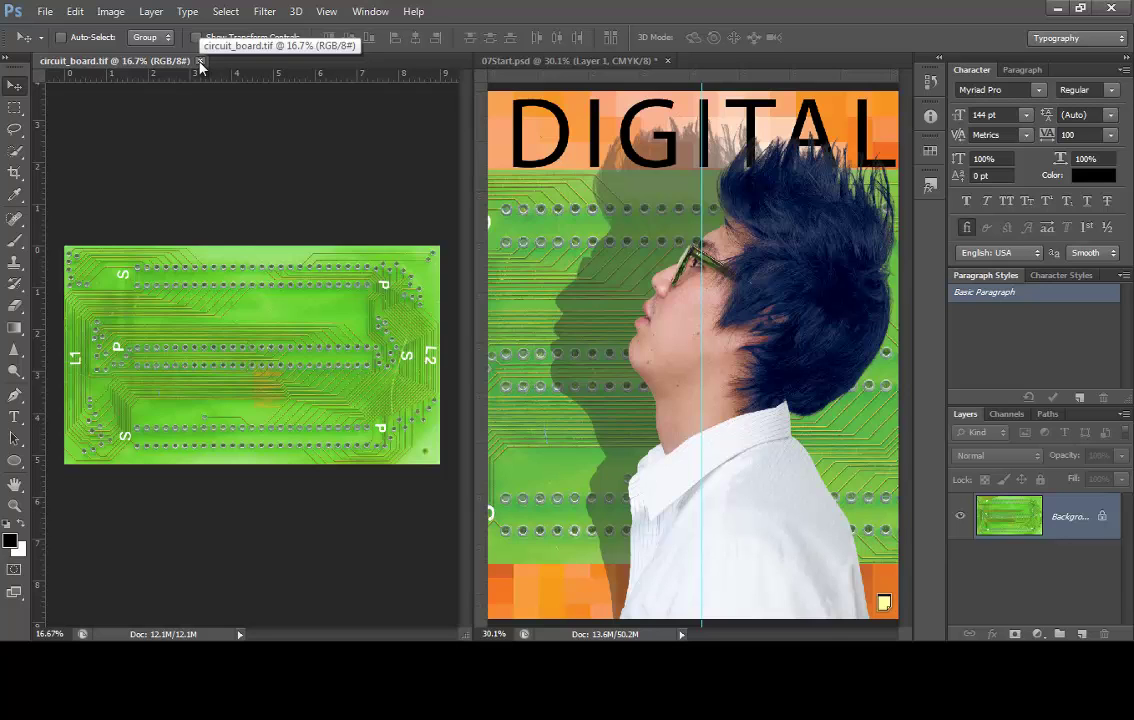
pyautogui.click(199, 61)
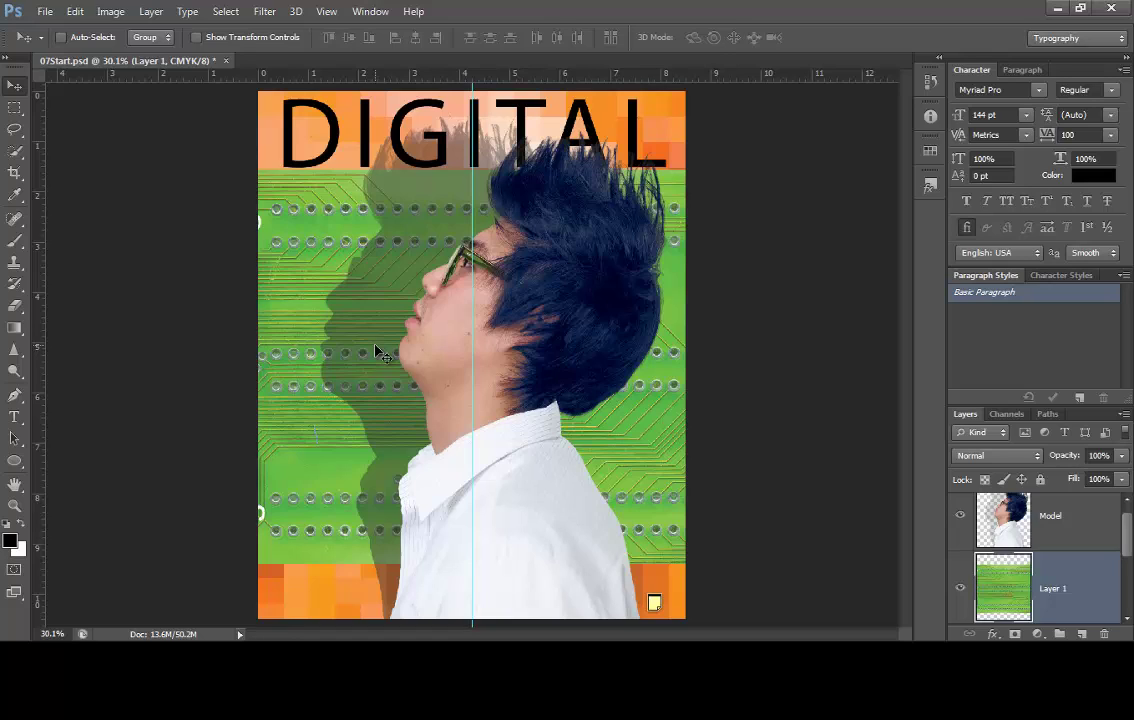
# - Scale the circuit board layer to about 60% width and 39% height, positioned to cover the whole DIGITAL title, and commit the transform
pyautogui.click(76, 12)
pyautogui.moveTo(110, 337)
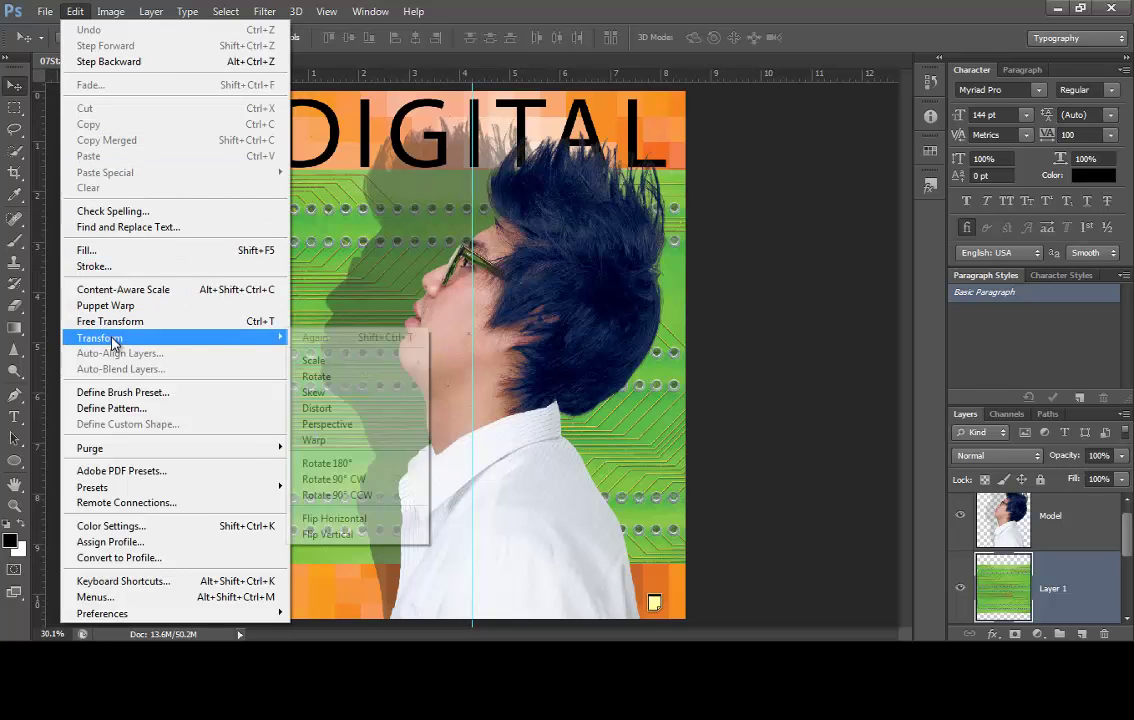
pyautogui.click(355, 361)
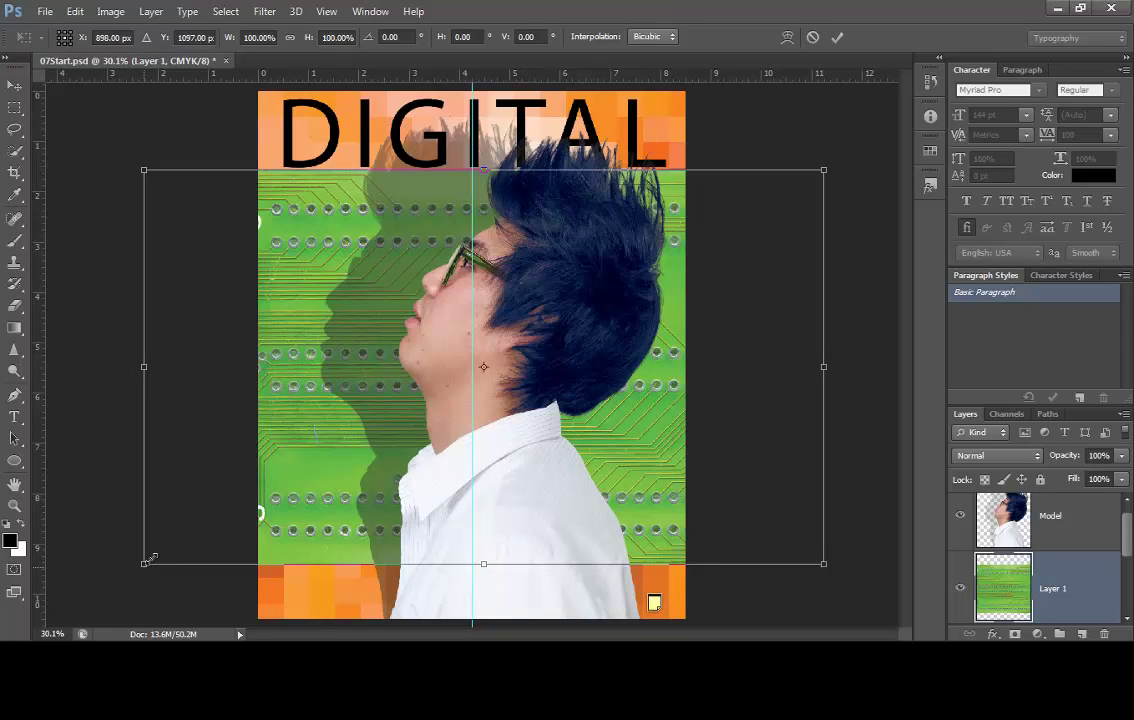
pyautogui.moveTo(147, 558); pyautogui.dragTo(277, 432)
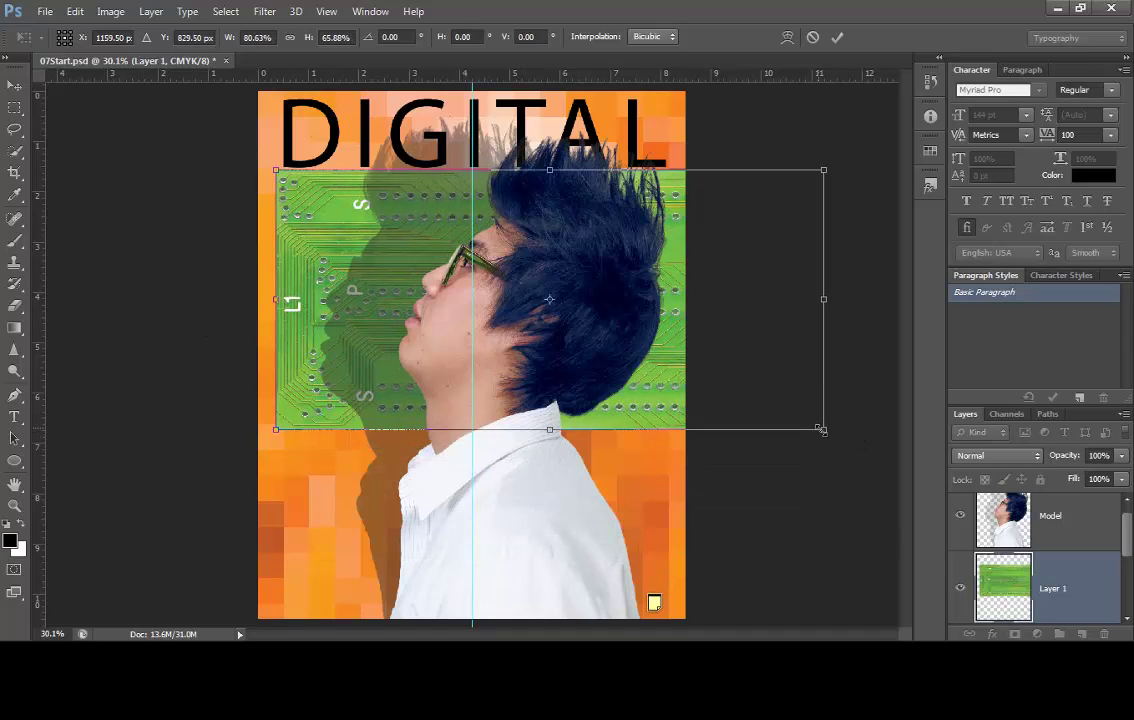
pyautogui.moveTo(822, 428); pyautogui.dragTo(684, 320)
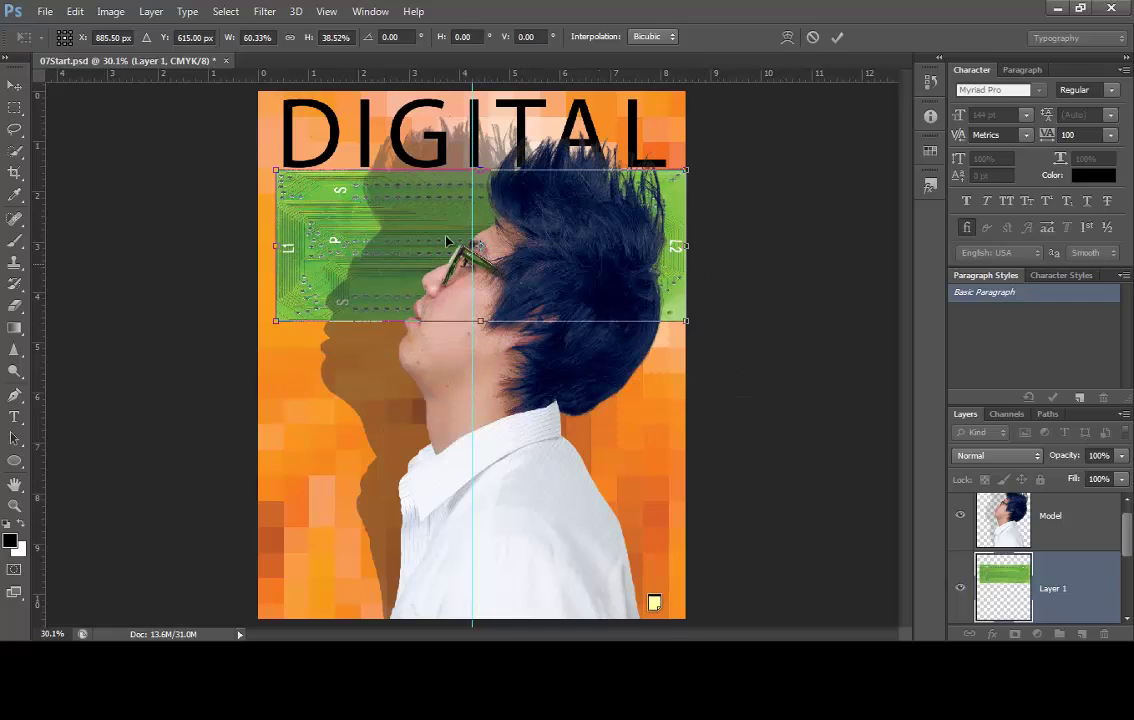
pyautogui.moveTo(380, 249); pyautogui.dragTo(368, 197)
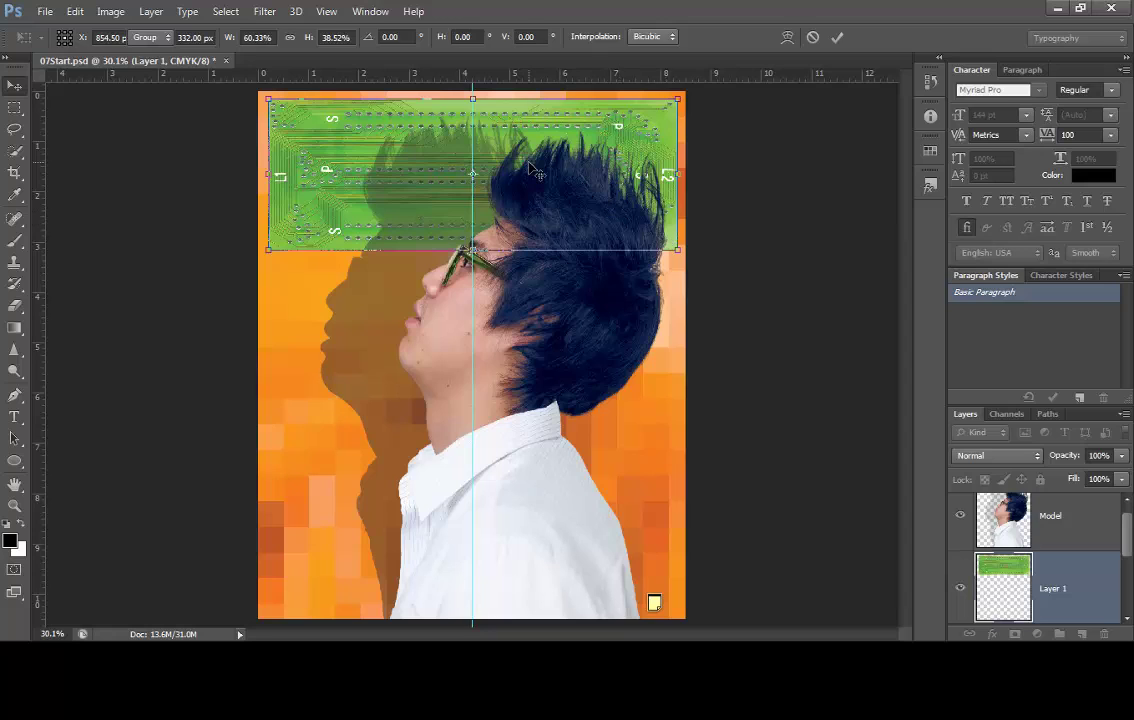
pyautogui.press('Return')
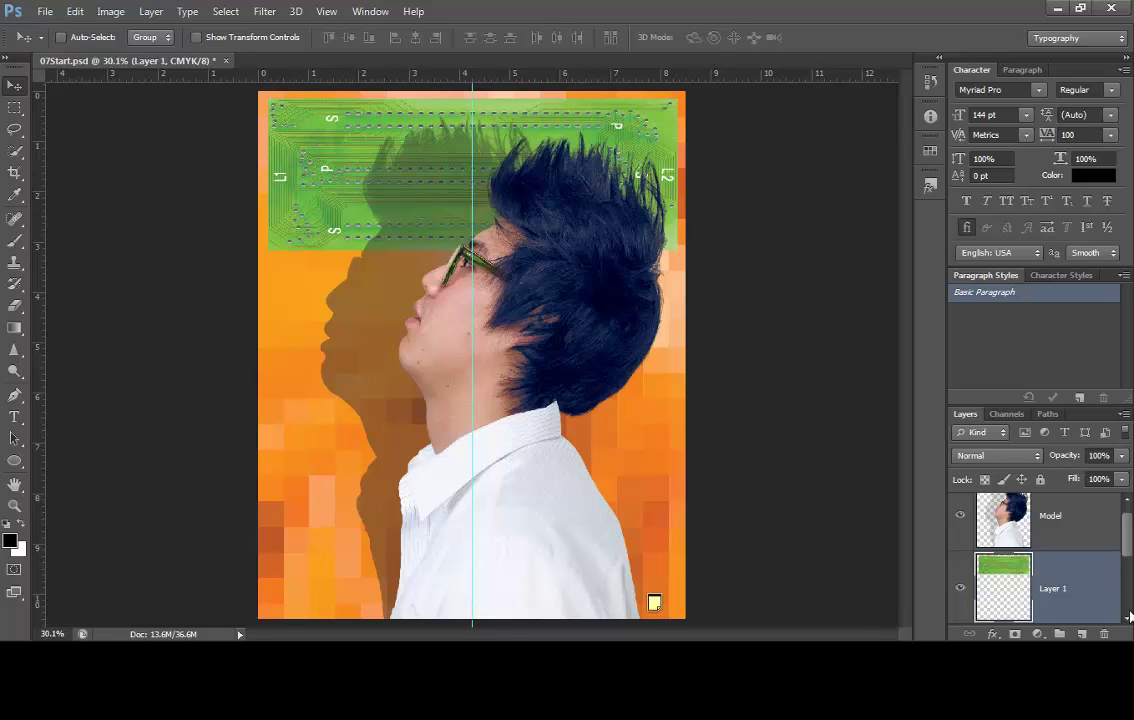
# - Rename the circuit board image's layer as Circuit Board
pyautogui.doubleClick(1057, 591)
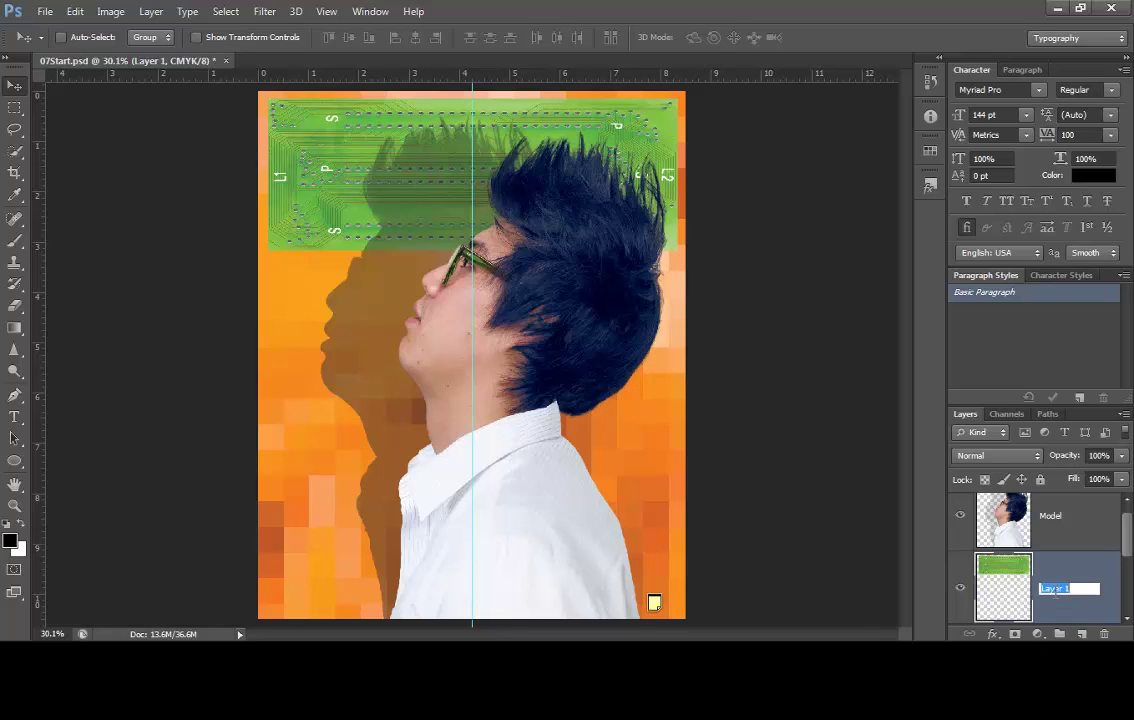
pyautogui.write('Circuit Board')
pyautogui.press('Return')
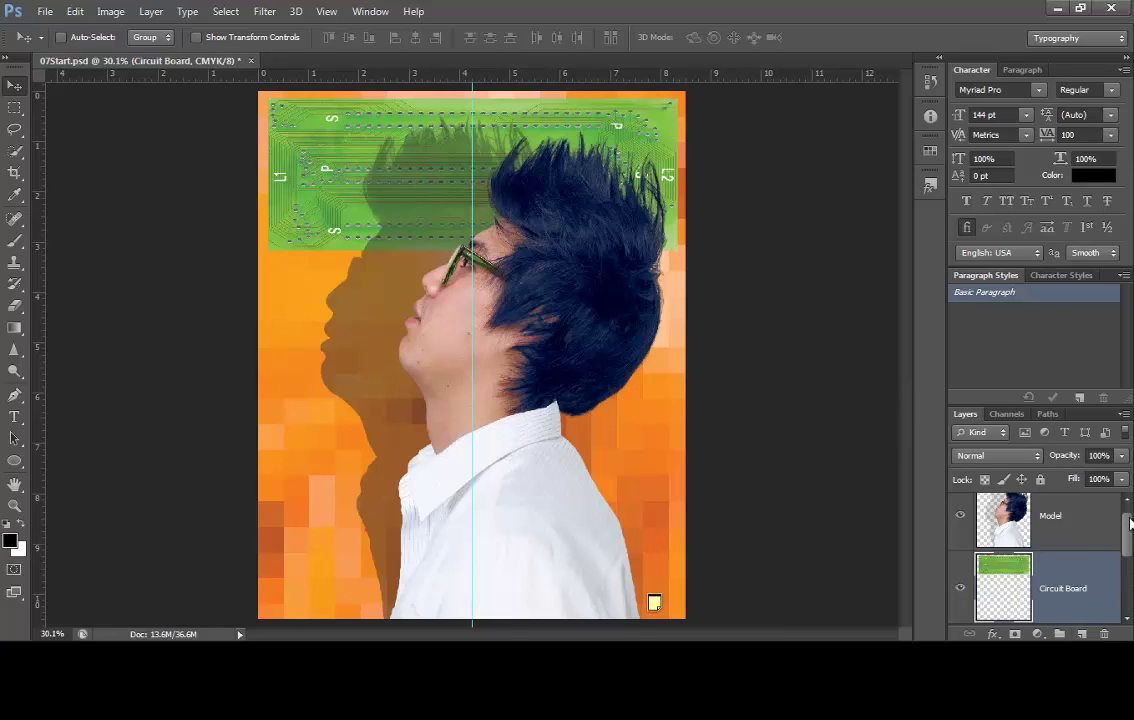
# - Create a clipping mask from the Circuit Board layer so its image fills only the DIGITAL letters
pyautogui.scroll(-2, 1128, 547)
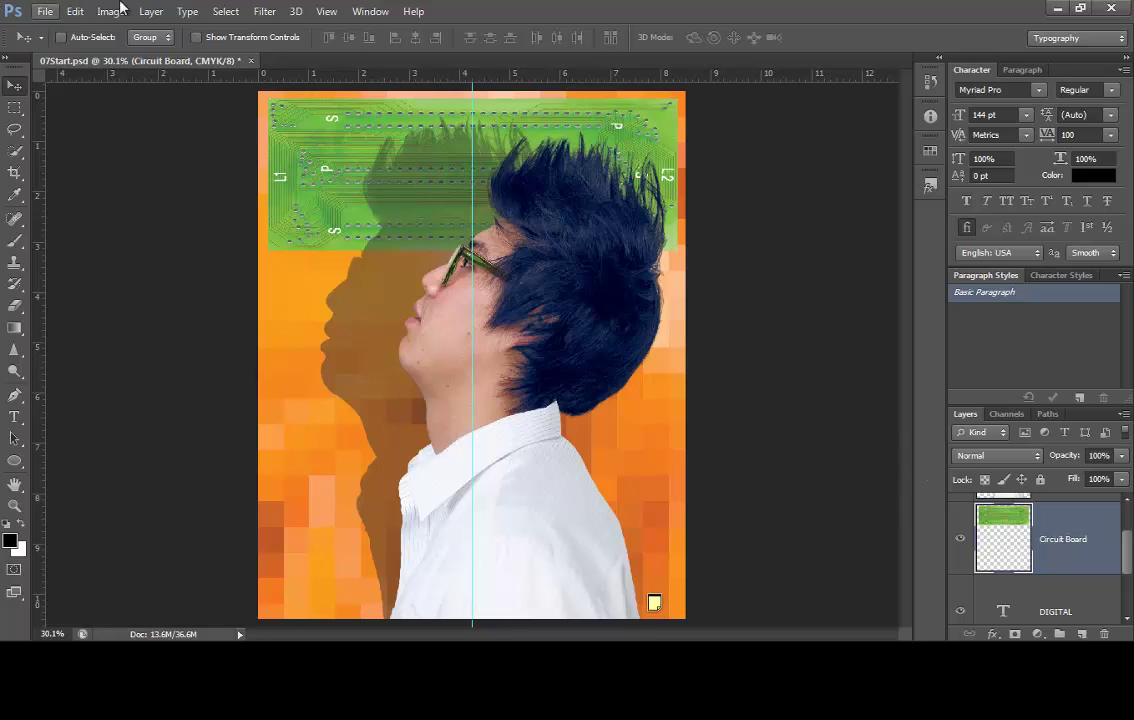
pyautogui.click(155, 12)
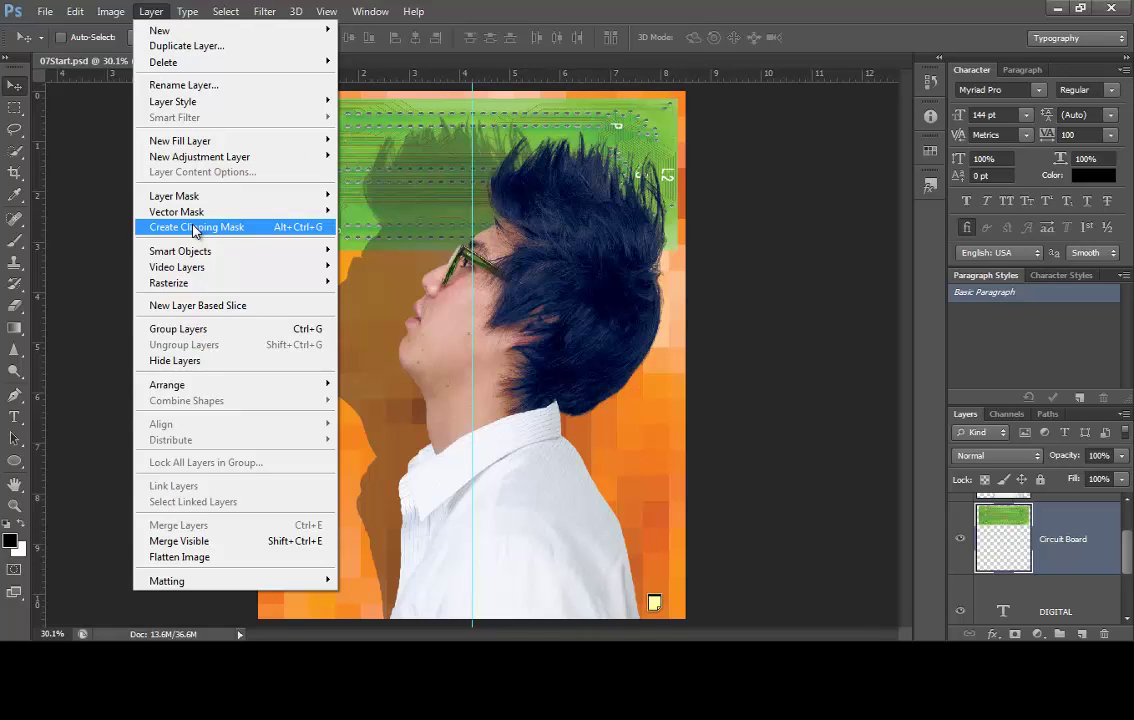
pyautogui.click(196, 228)
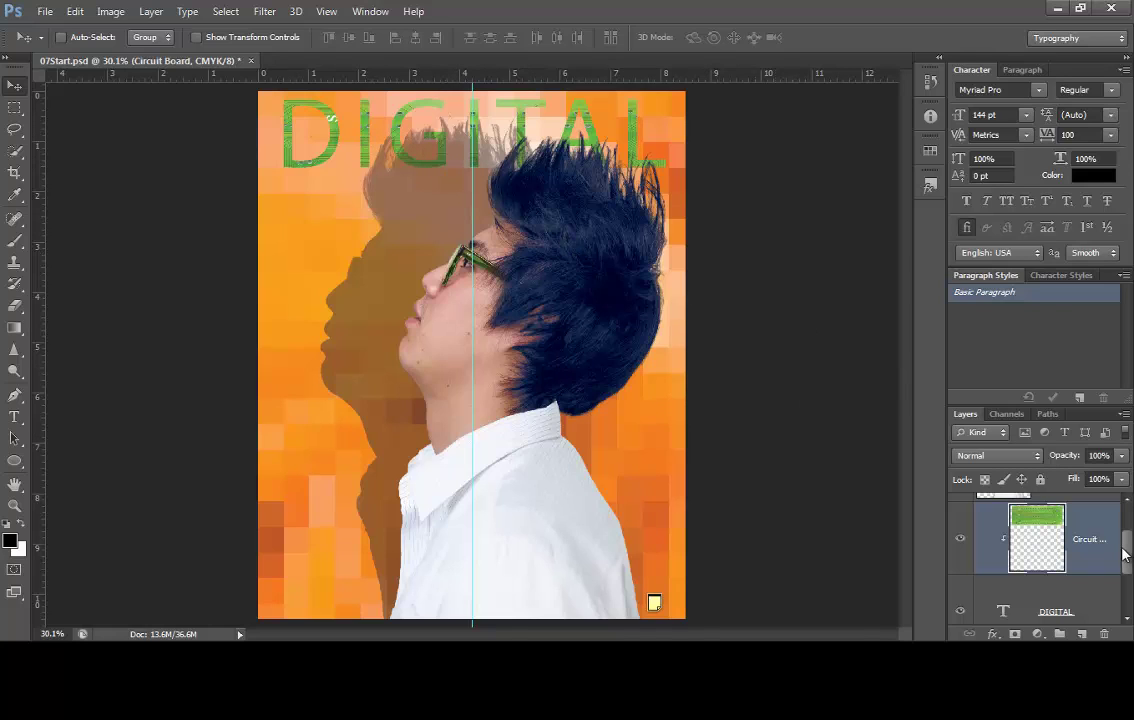
# - Add an Inner Shadow layer effect to the DIGITAL text layer
pyautogui.scroll(-1, 1122, 560)
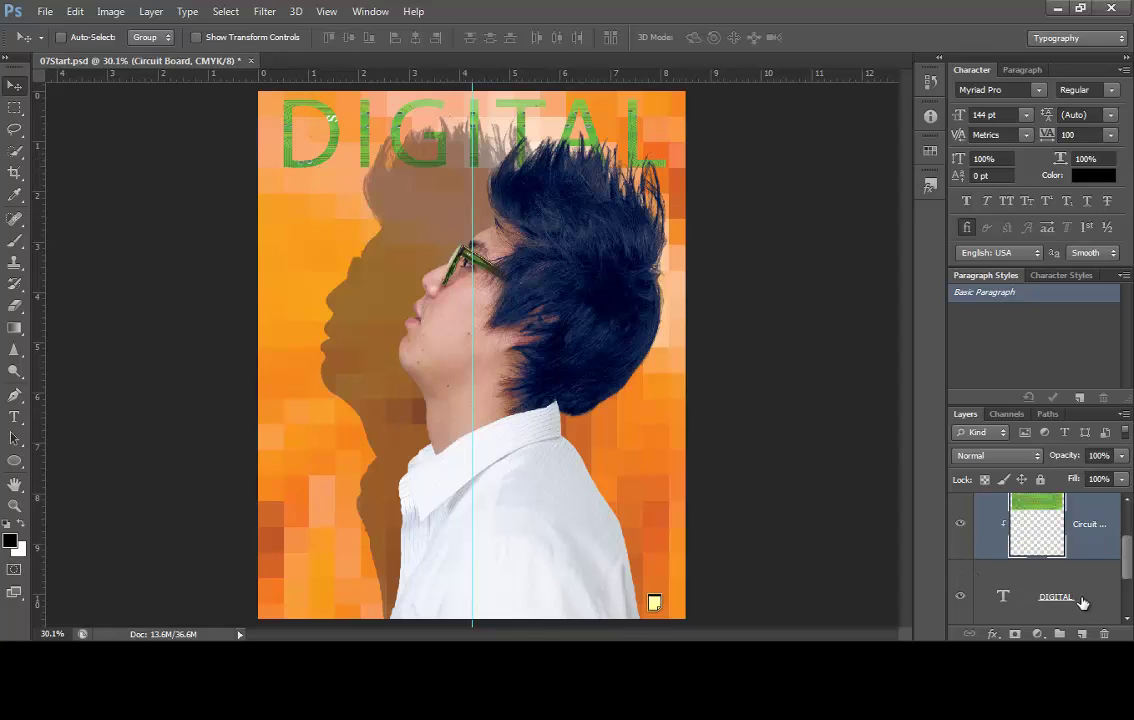
pyautogui.click(1087, 600)
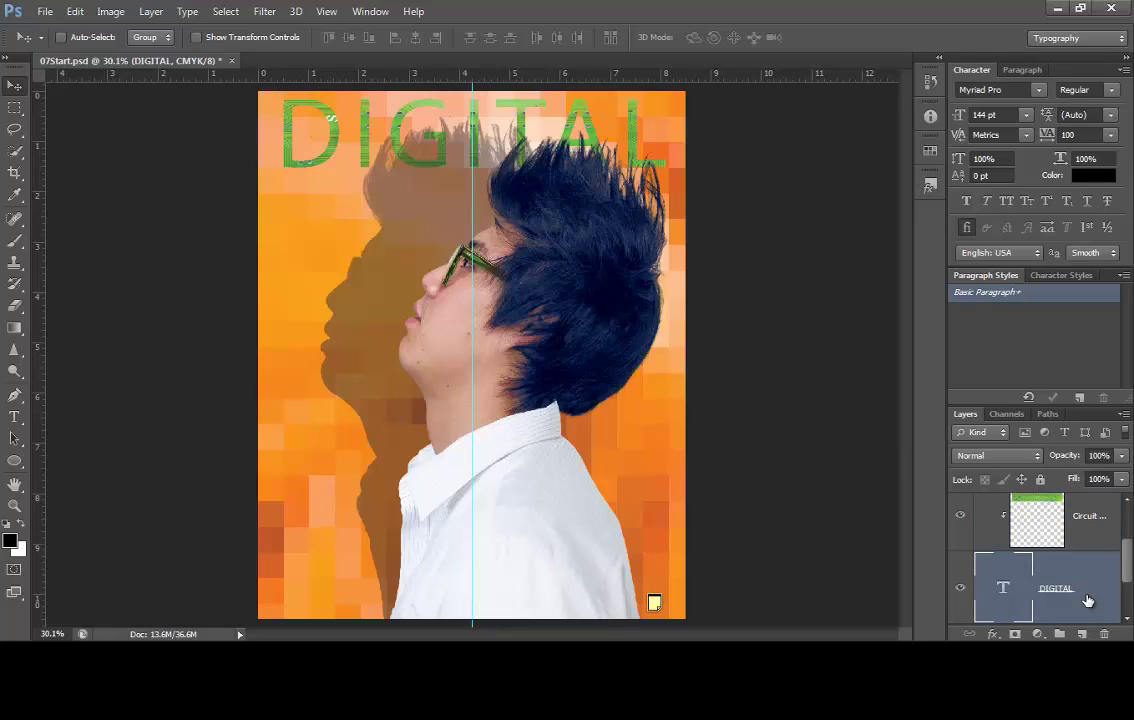
pyautogui.scroll(-1, 1087, 600)
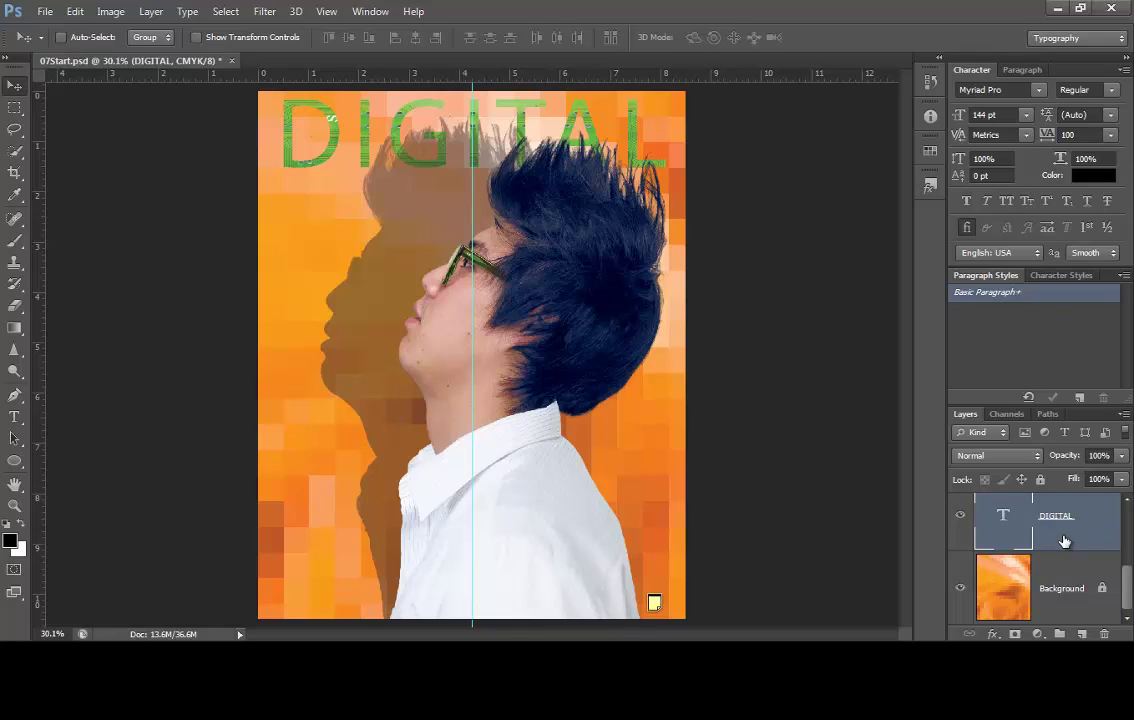
pyautogui.click(993, 634)
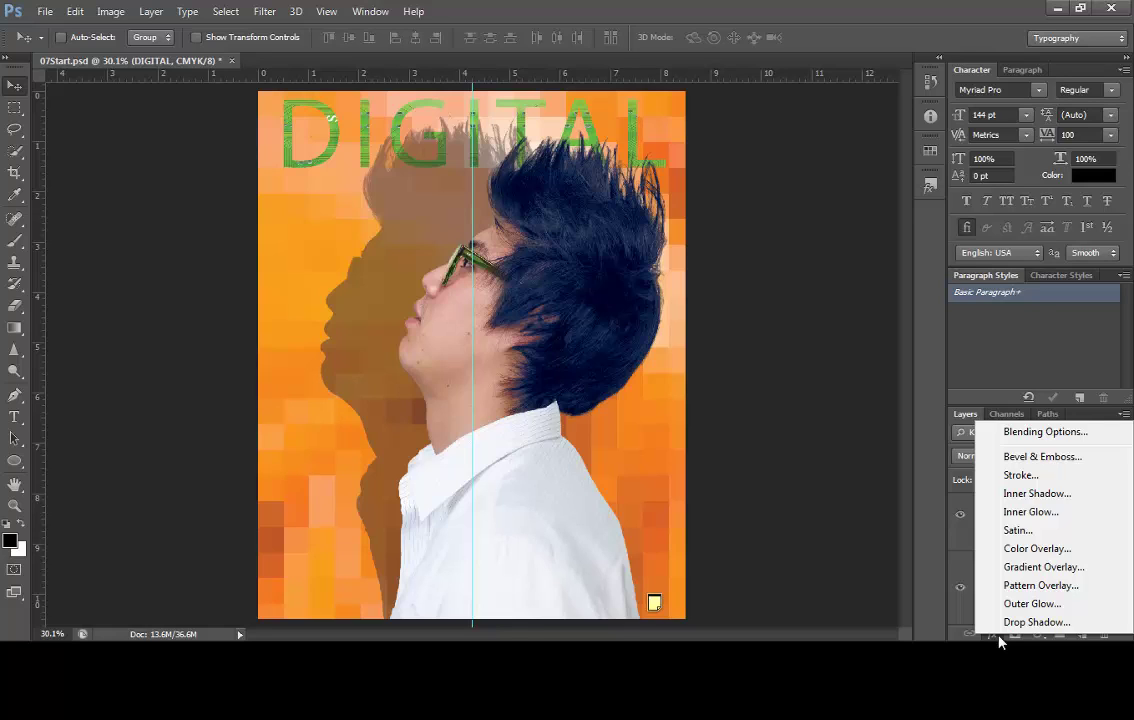
pyautogui.click(1040, 498)
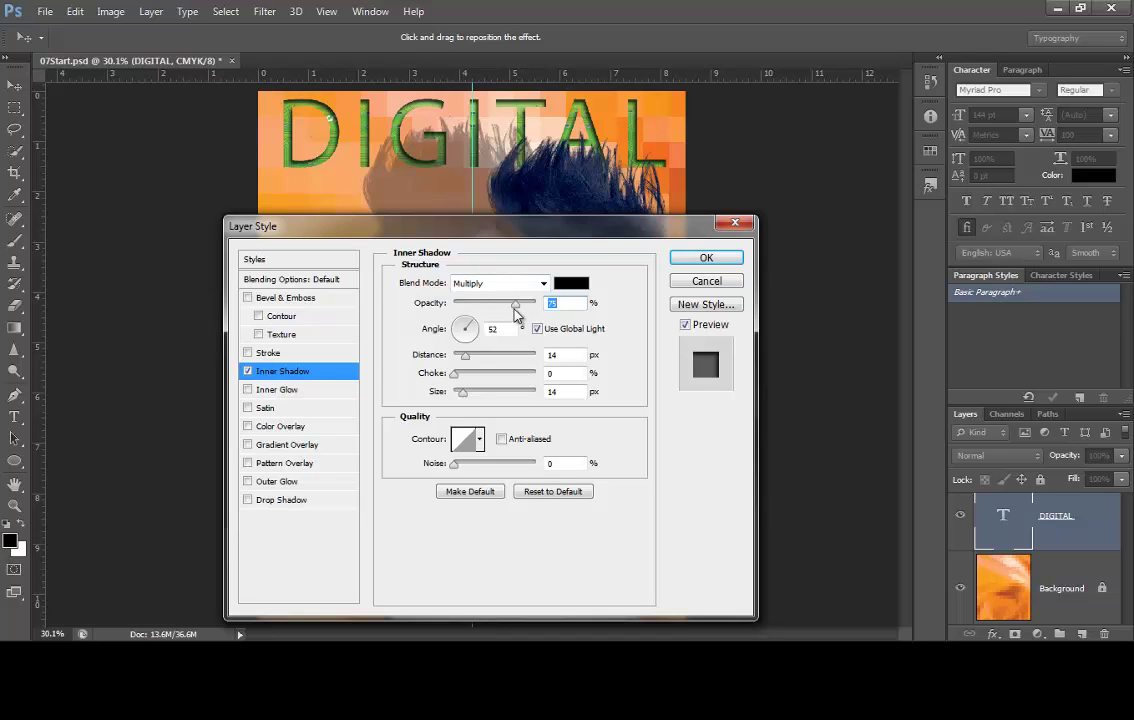
# - Set the inner shadow's opacity to 47%, distance to 18 px and size to 16 px, and apply the layer style
pyautogui.moveTo(516, 312); pyautogui.dragTo(493, 315)
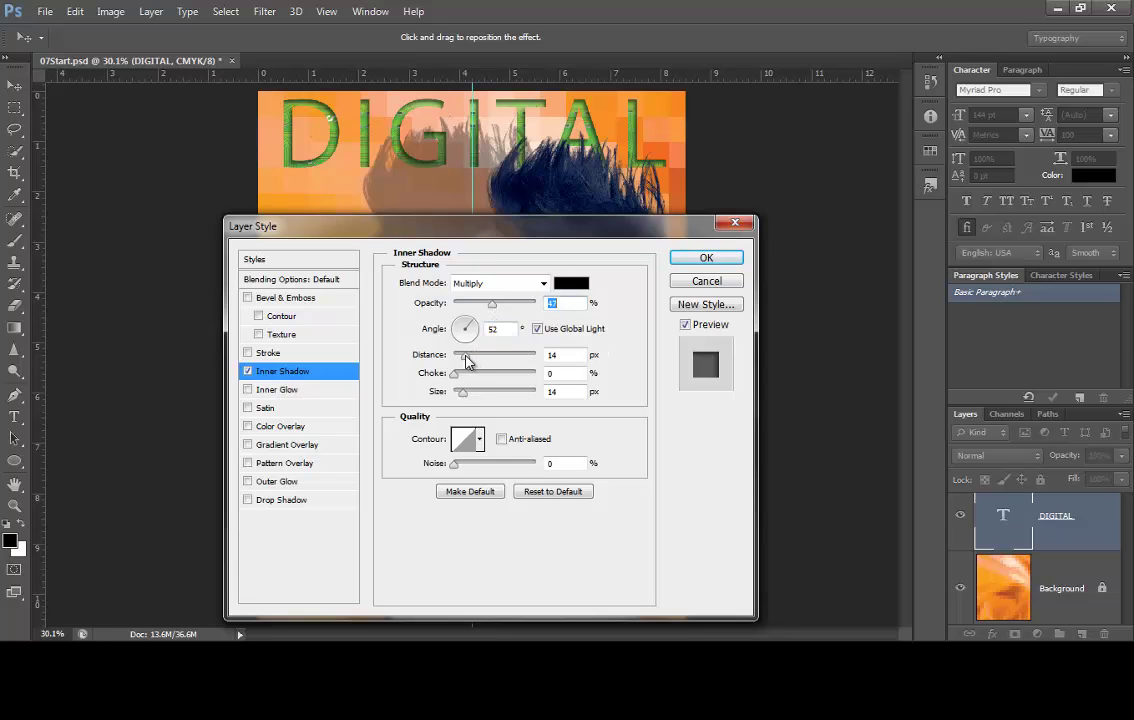
pyautogui.moveTo(464, 356); pyautogui.dragTo(474, 364)
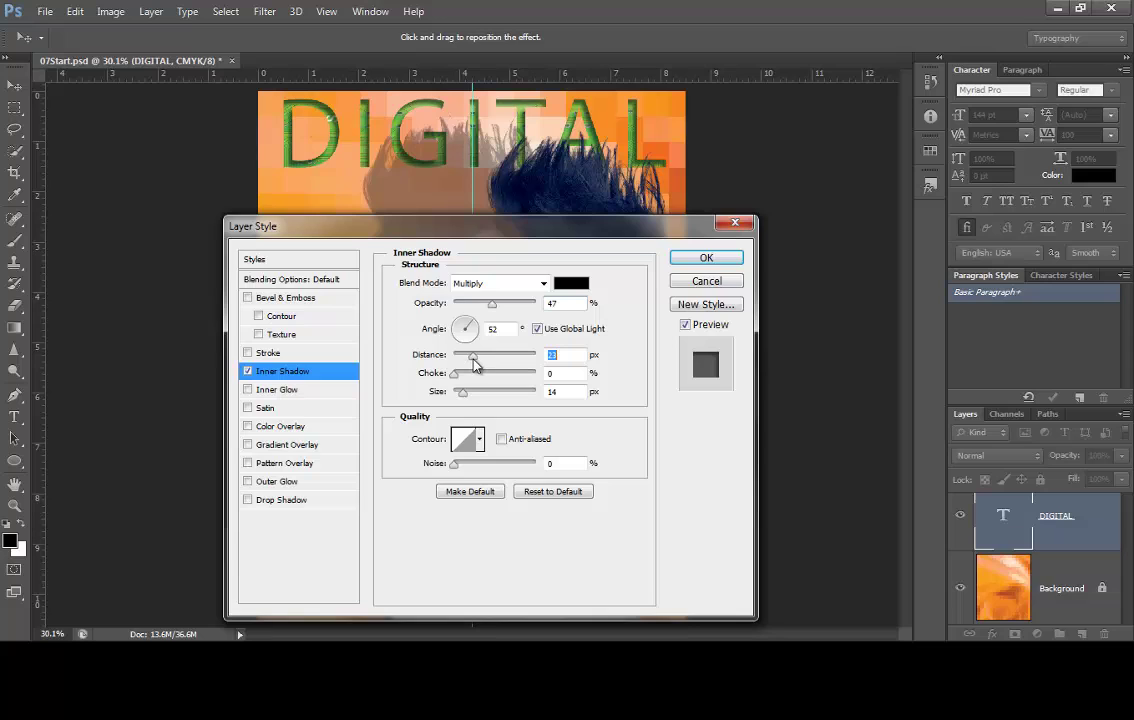
pyautogui.moveTo(476, 366); pyautogui.dragTo(470, 365)
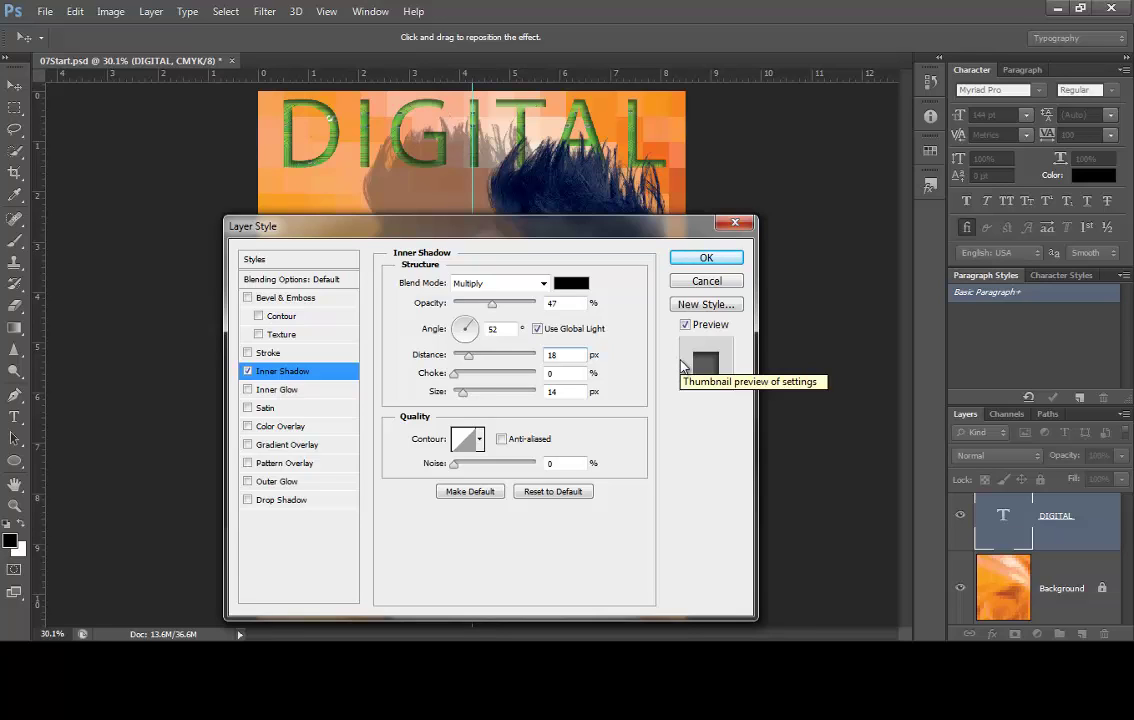
pyautogui.press('Tab')
pyautogui.press('Tab')
pyautogui.write('16')
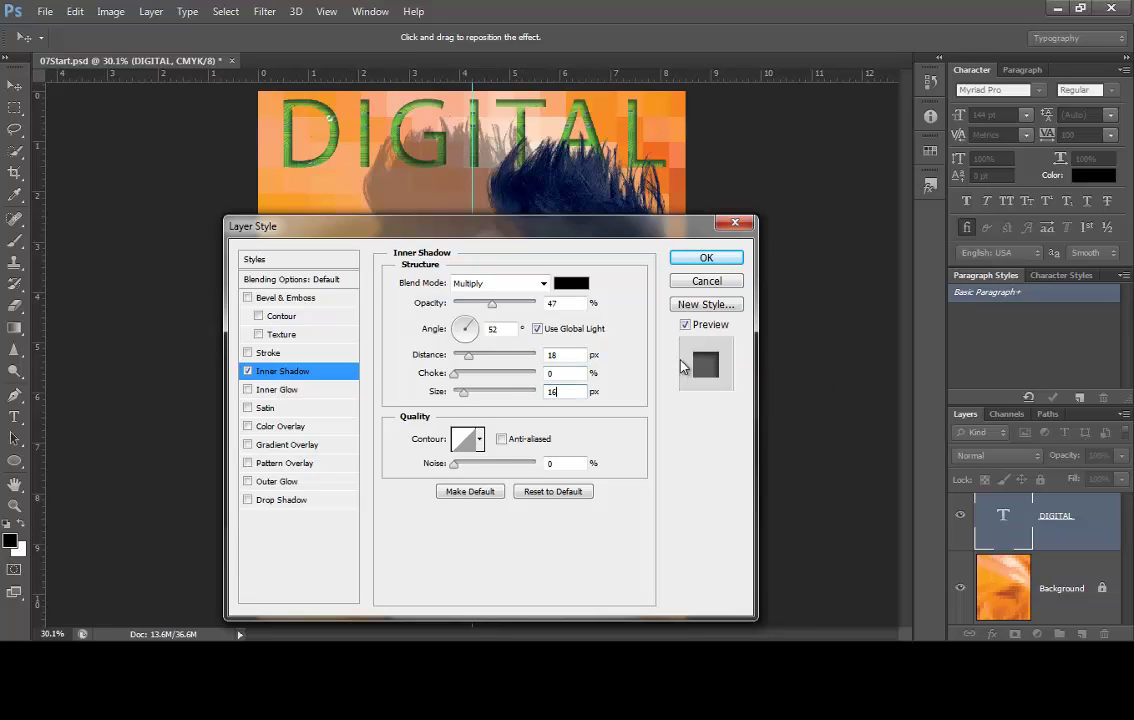
pyautogui.press('Tab')
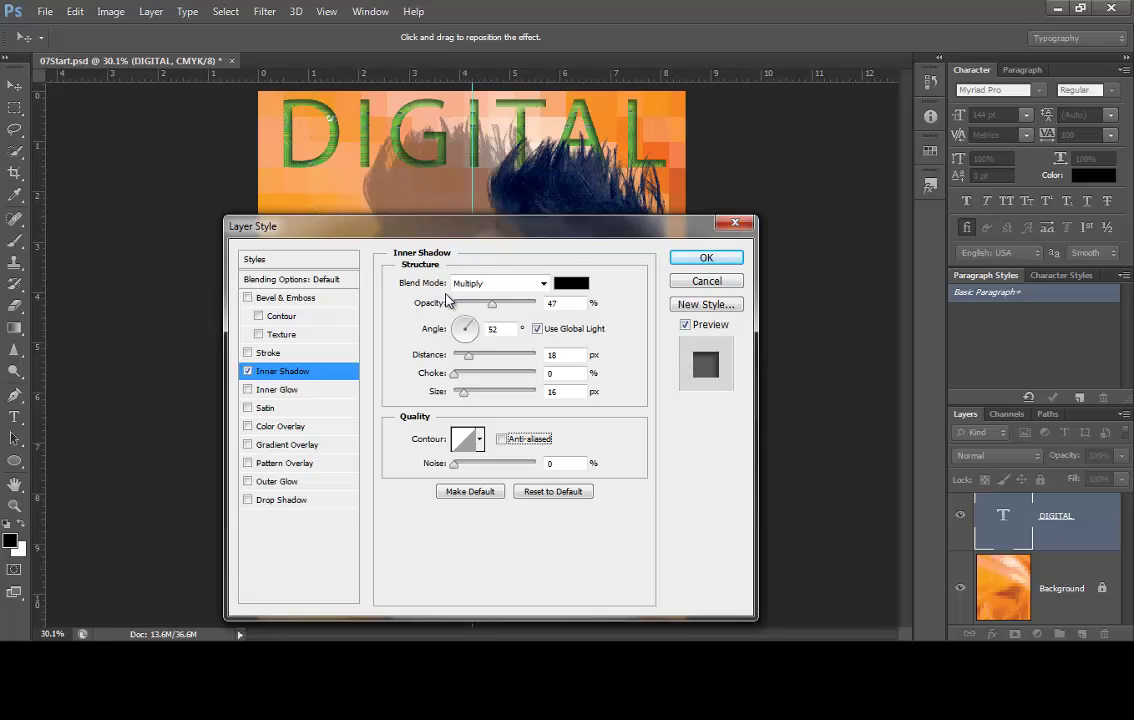
pyautogui.click(705, 258)
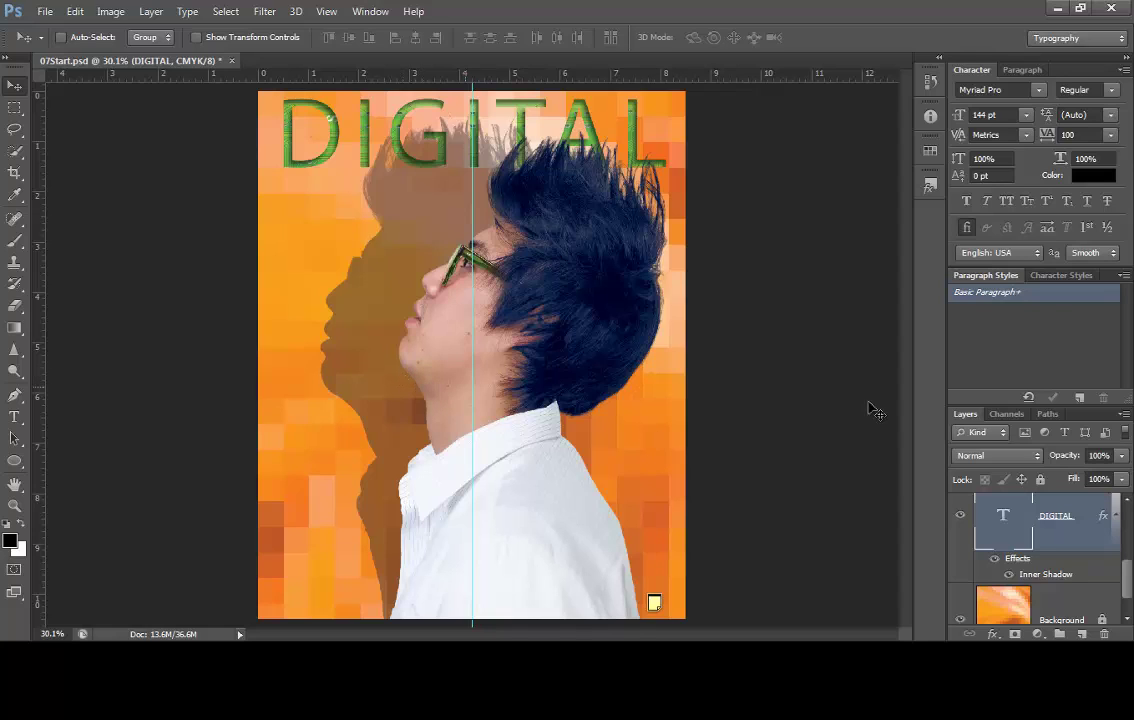
# - Select the Background layer and display the Speech Path on the canvas
pyautogui.scroll(-1, 1128, 565)
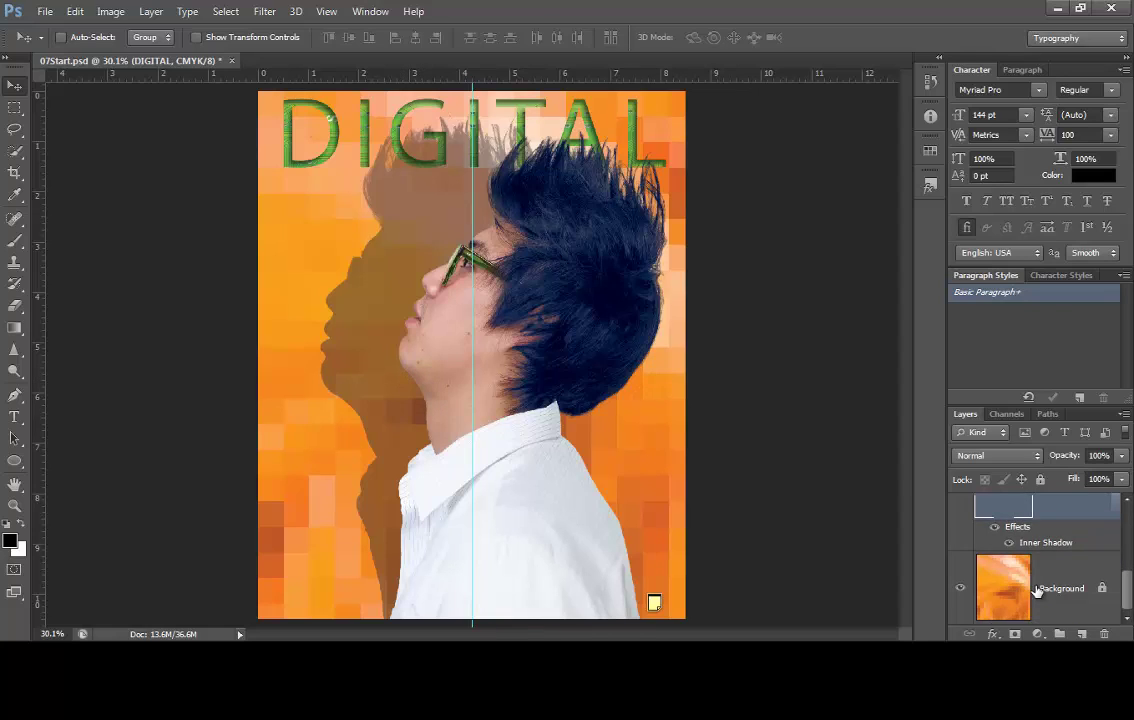
pyautogui.click(1047, 590)
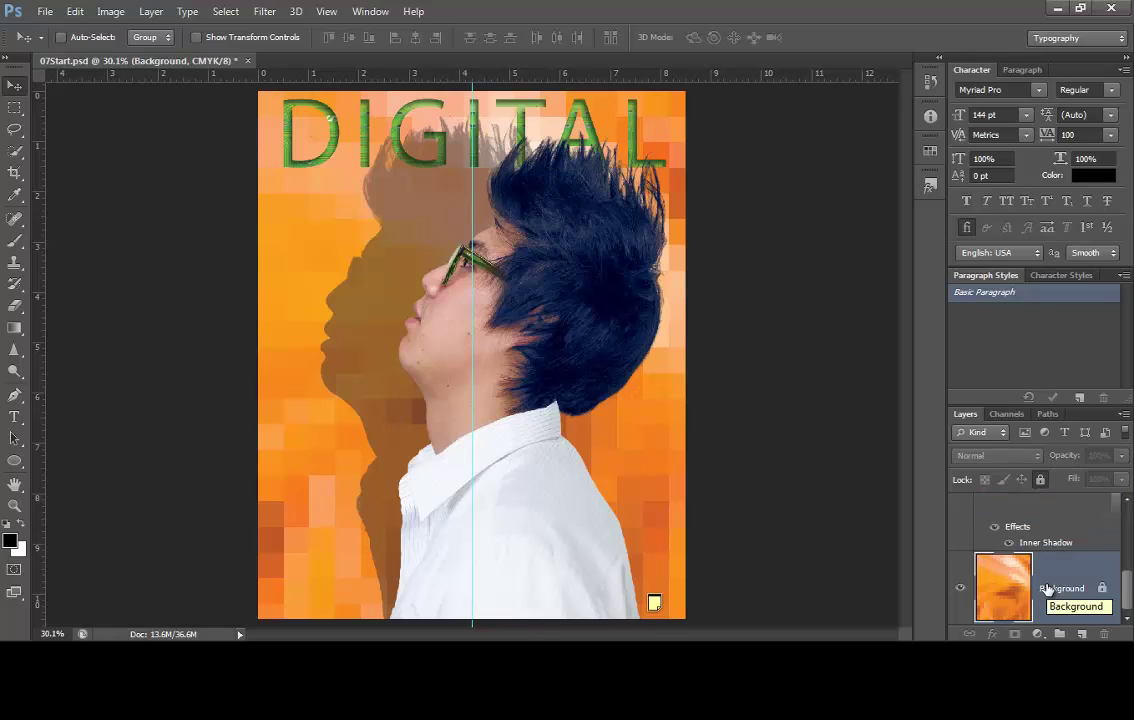
pyautogui.click(1043, 416)
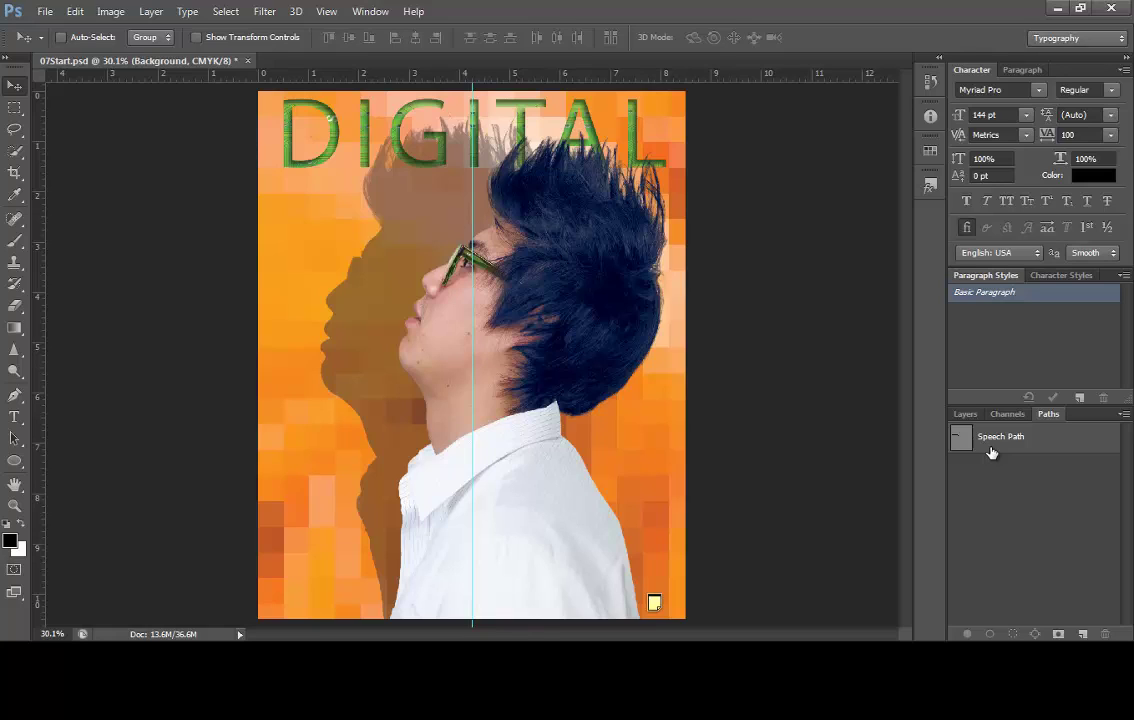
pyautogui.click(1015, 443)
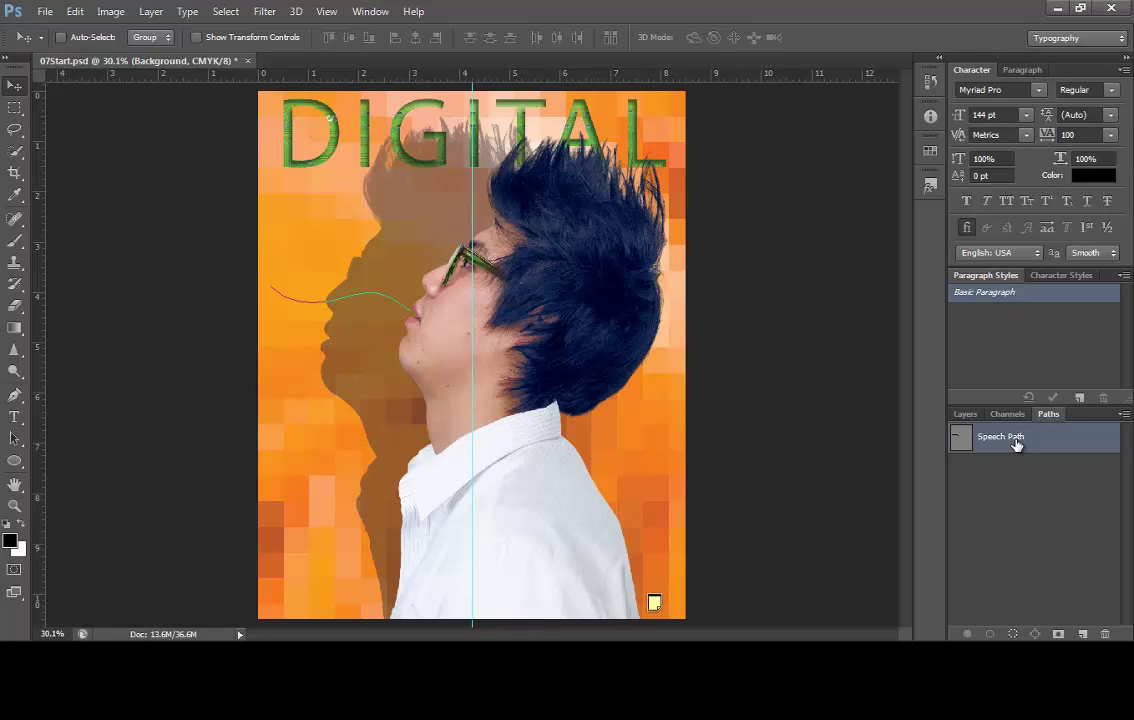
# - With the horizontal Type tool, set the font size to 16 pt and the tracking to -10
pyautogui.click(16, 425)
pyautogui.click(16, 425)
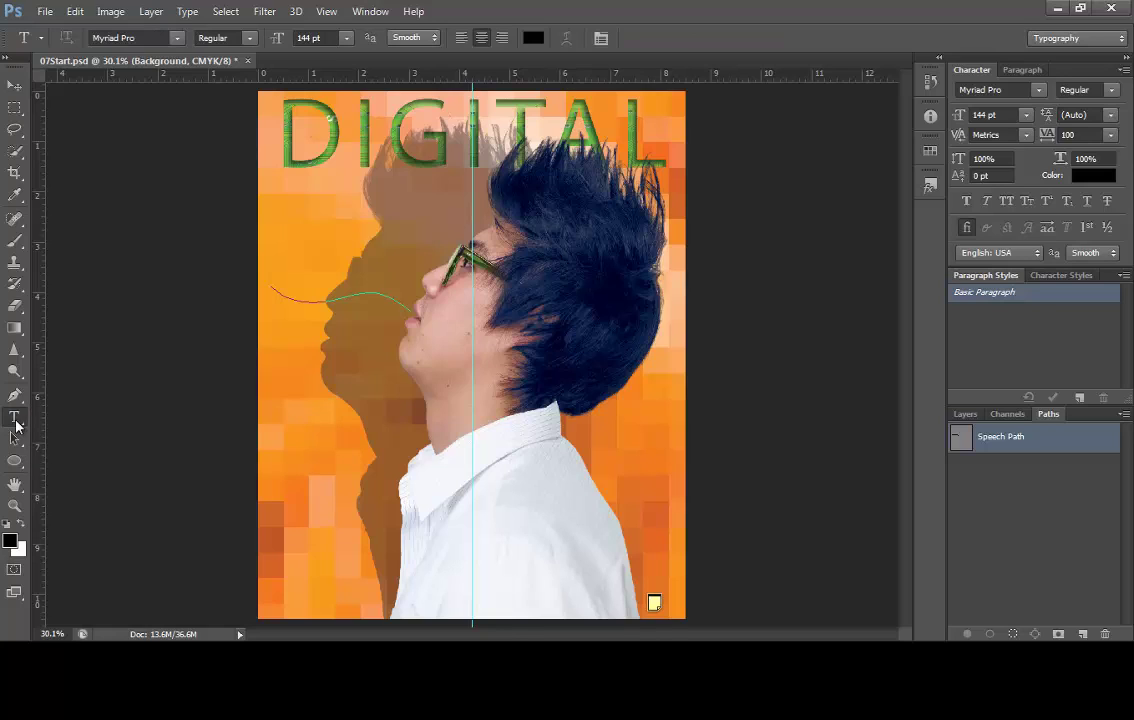
pyautogui.click(1026, 117)
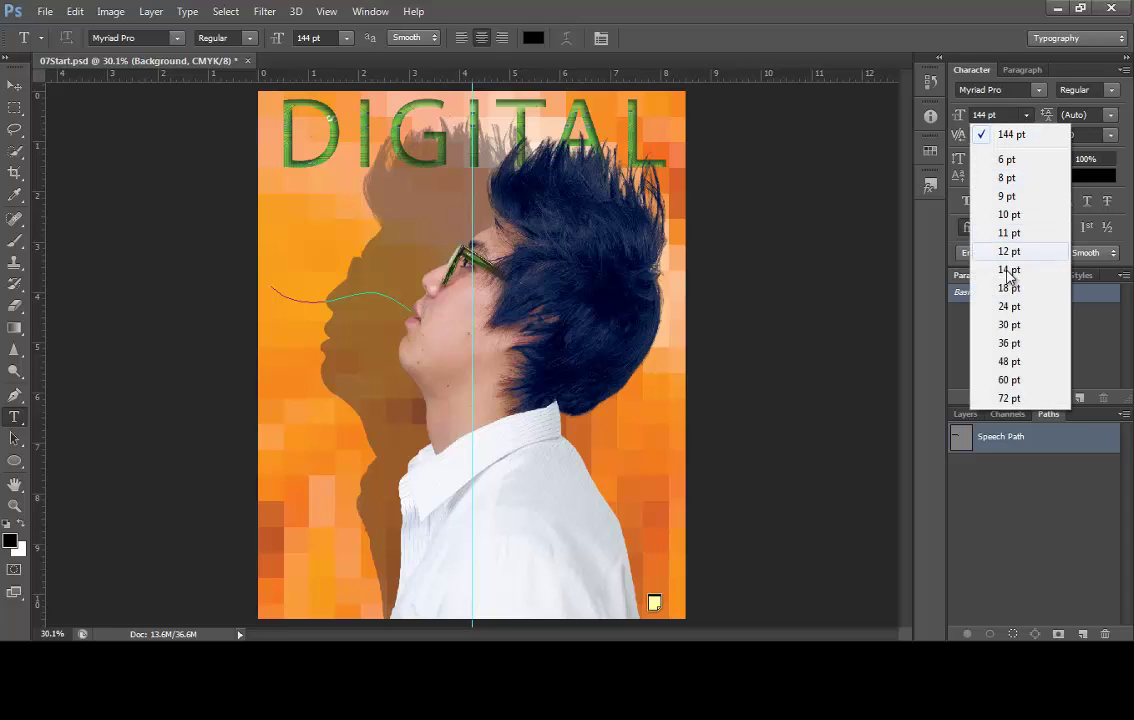
pyautogui.click(1004, 121)
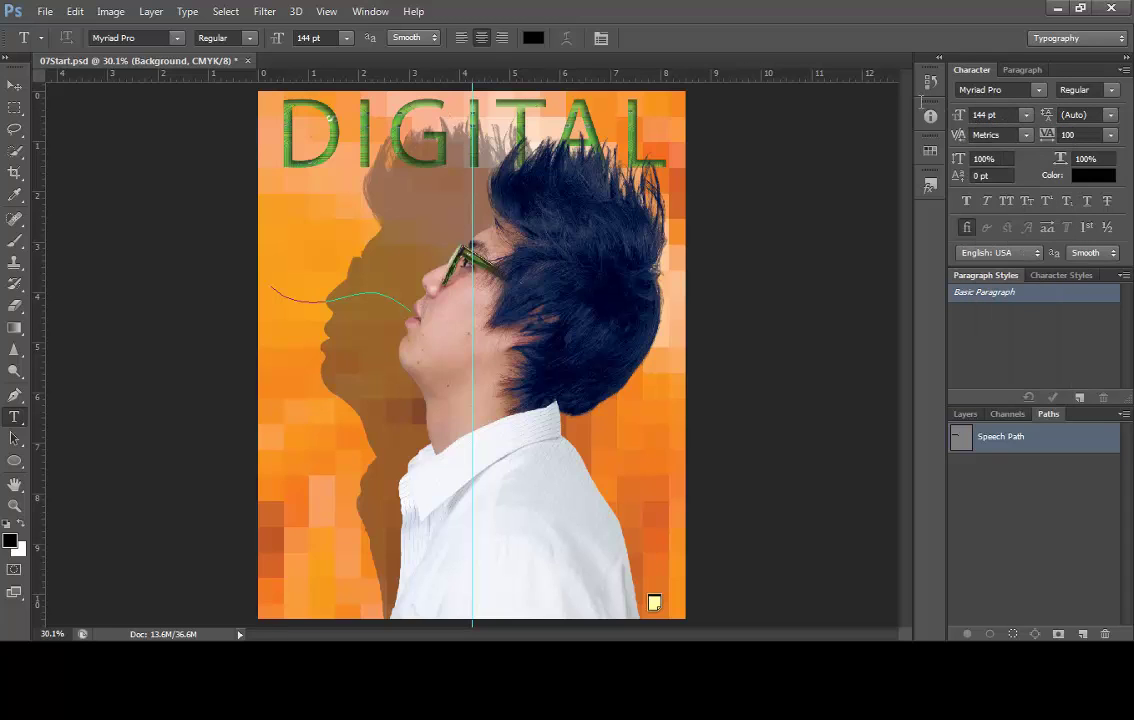
pyautogui.moveTo(998, 114); pyautogui.dragTo(945, 116)
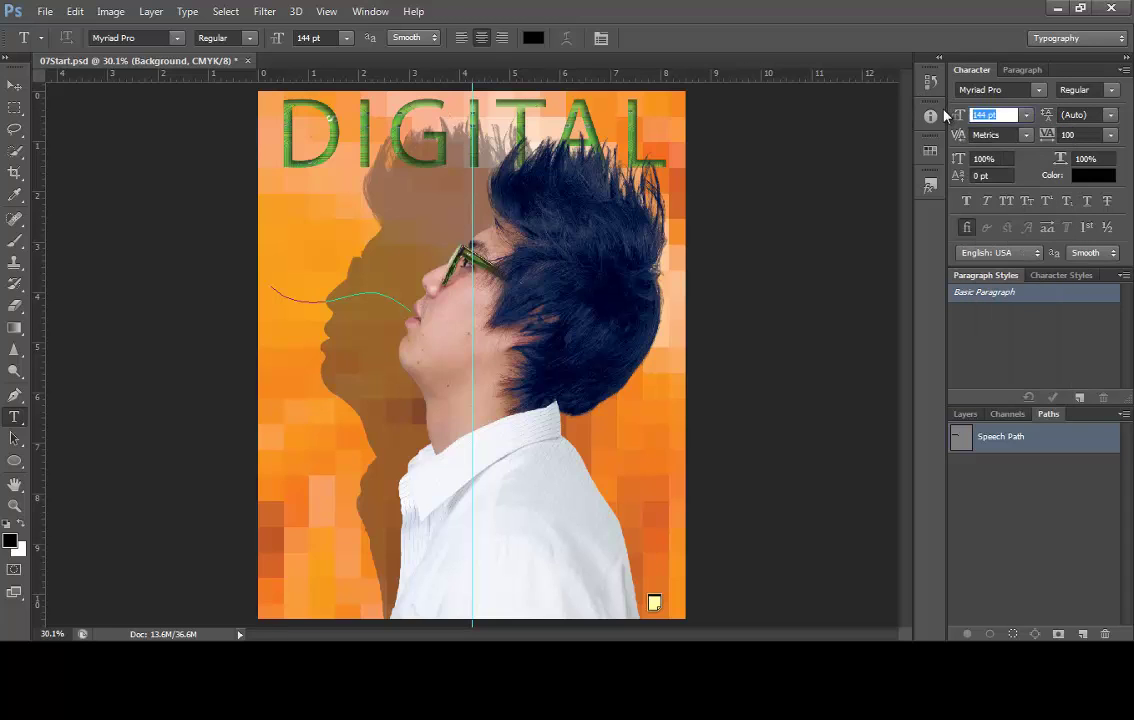
pyautogui.write('16')
pyautogui.press('Return')
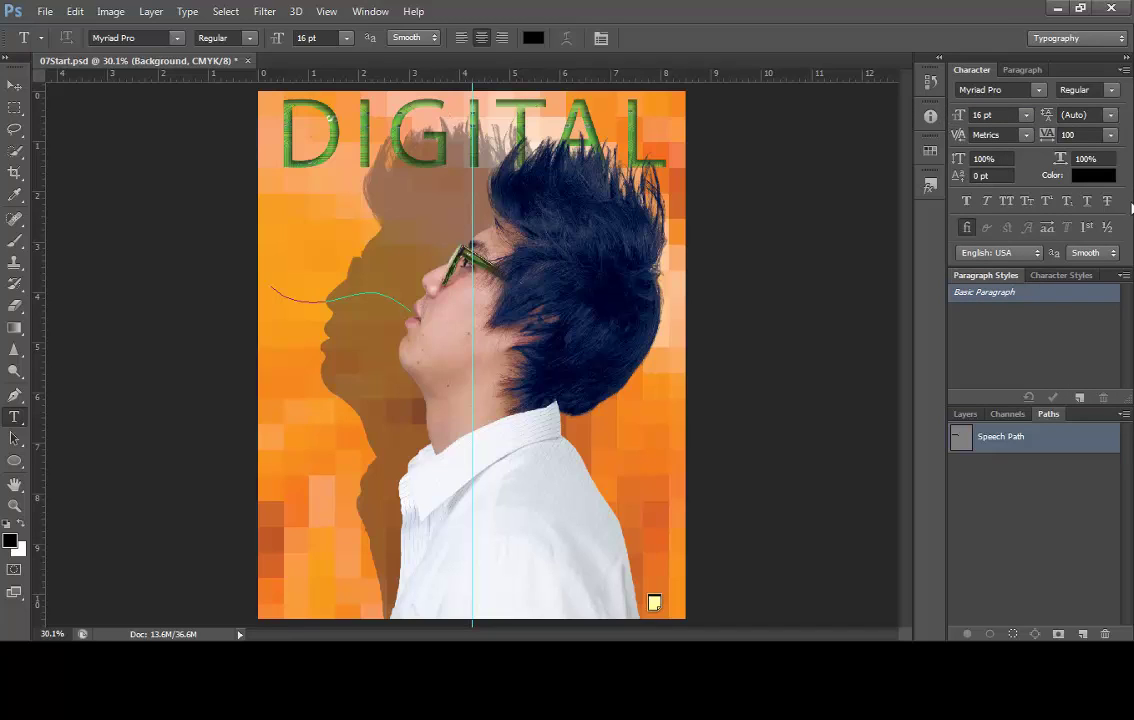
pyautogui.moveTo(1096, 162); pyautogui.dragTo(1040, 132)
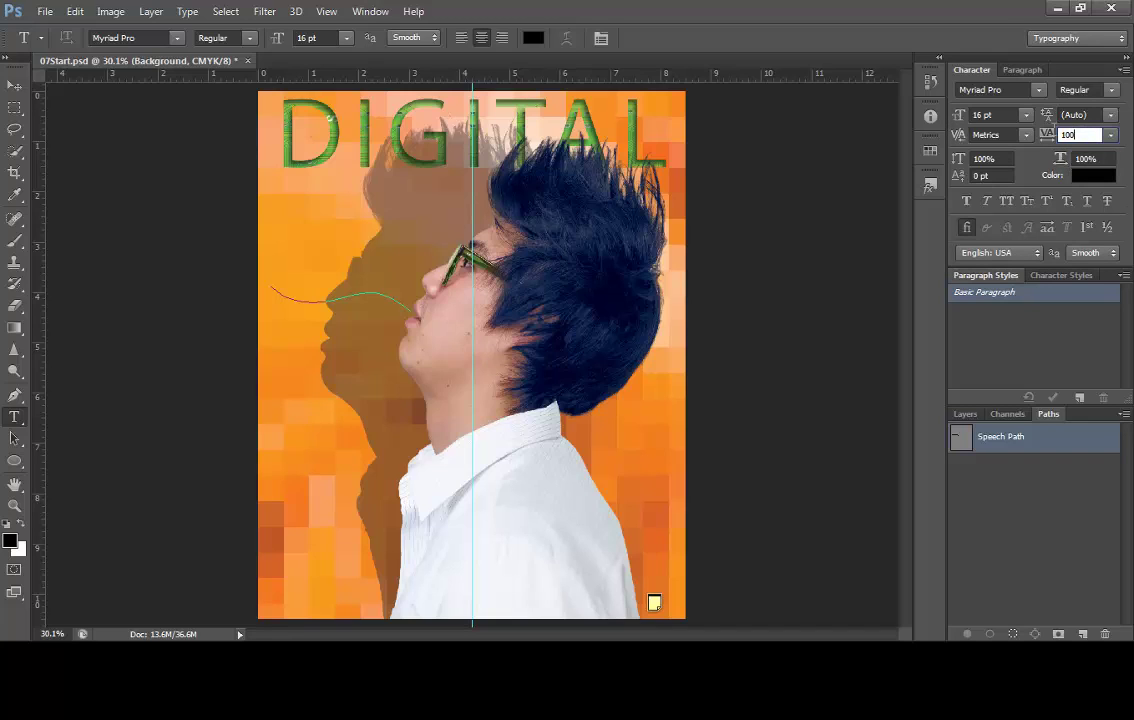
pyautogui.write('-10')
# - Set the text color to near-white, #f7fafa
pyautogui.click(1100, 177)
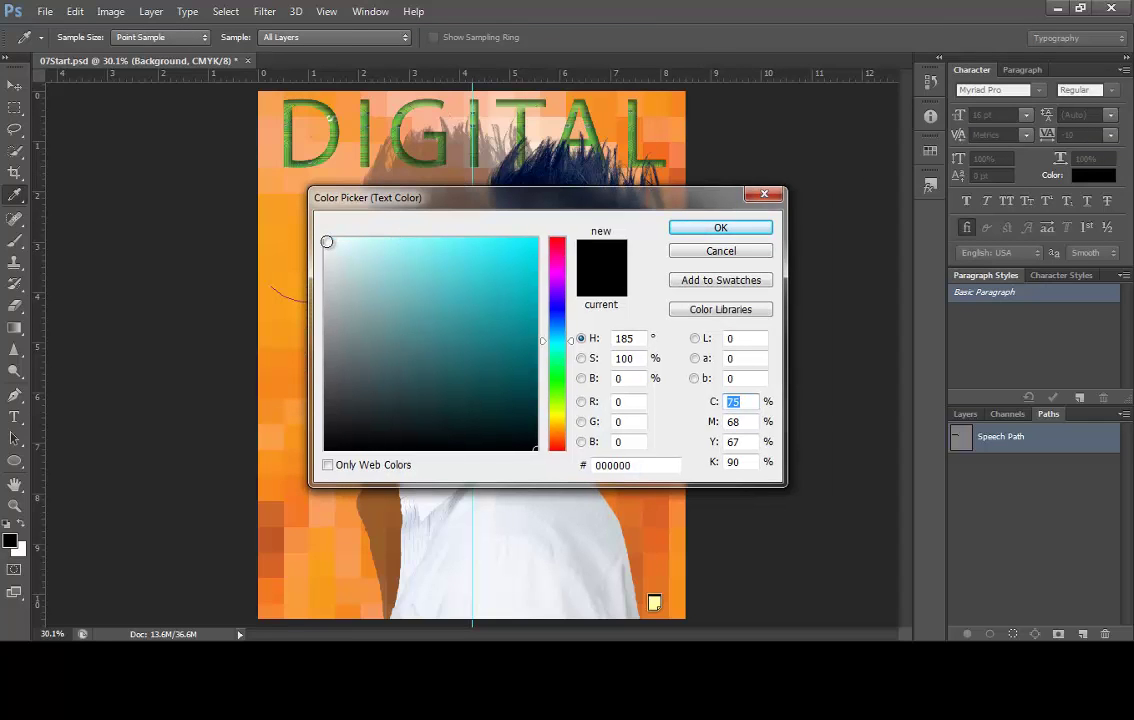
pyautogui.click(327, 242)
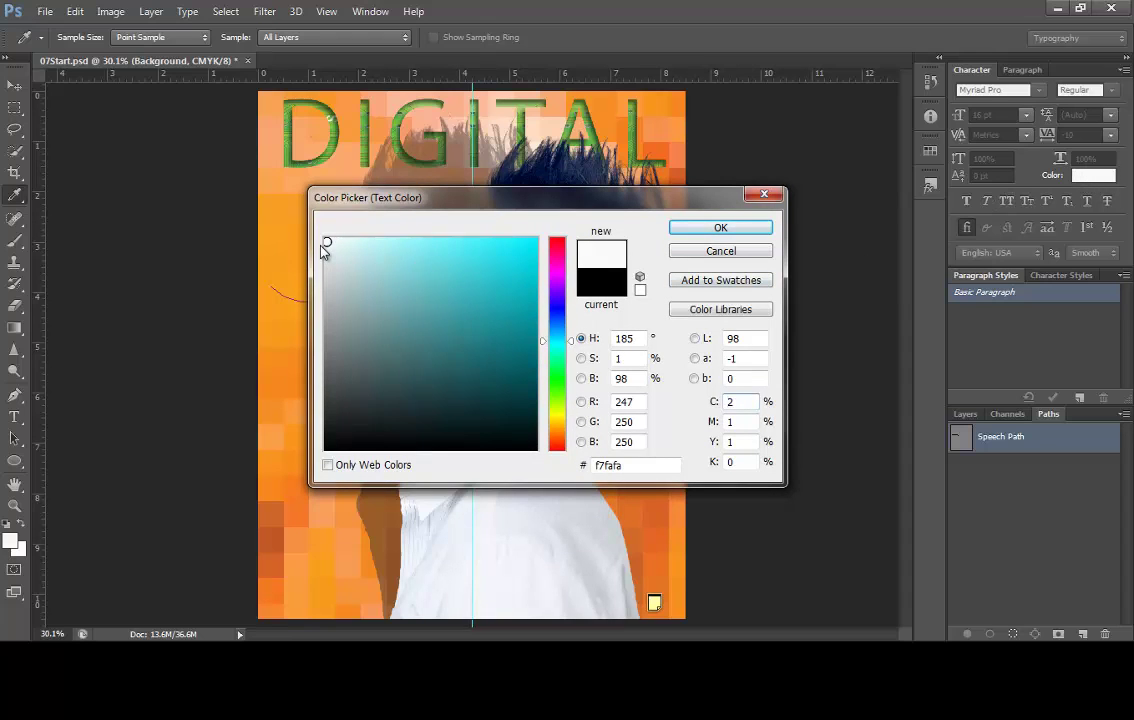
pyautogui.click(721, 228)
pyautogui.click(716, 220)
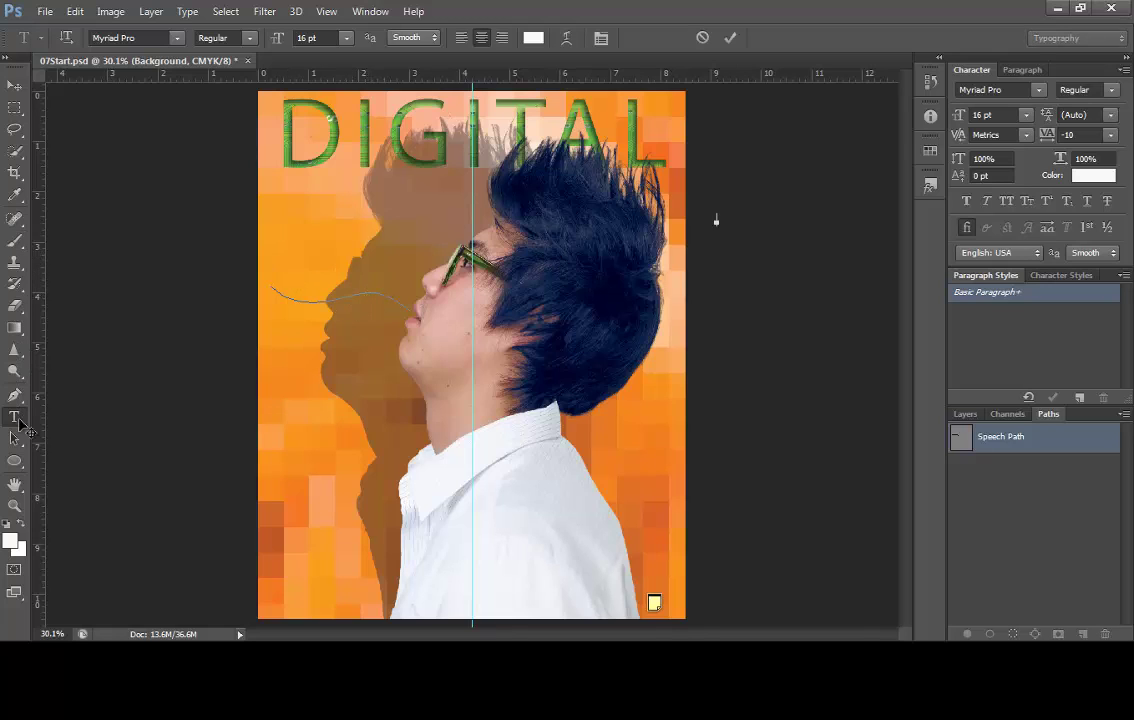
pyautogui.press('Escape')
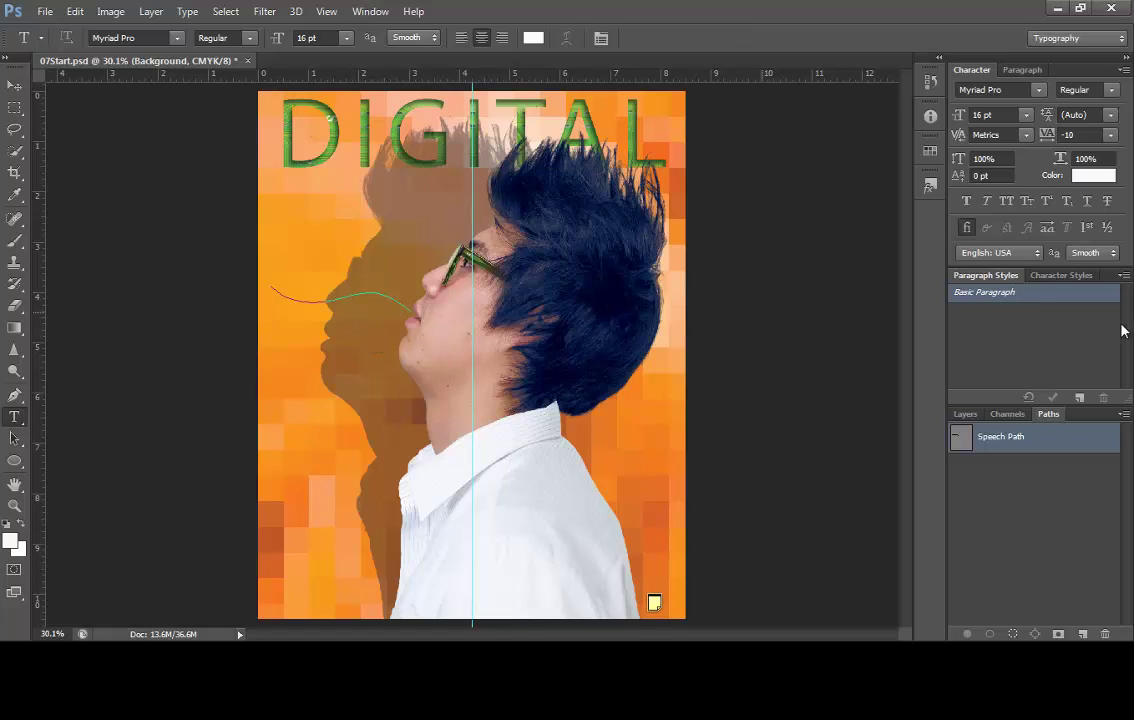
# - Turn on All Caps and enter the text "What's new with games?" along the Speech Path
pyautogui.click(1007, 202)
pyautogui.click(348, 295)
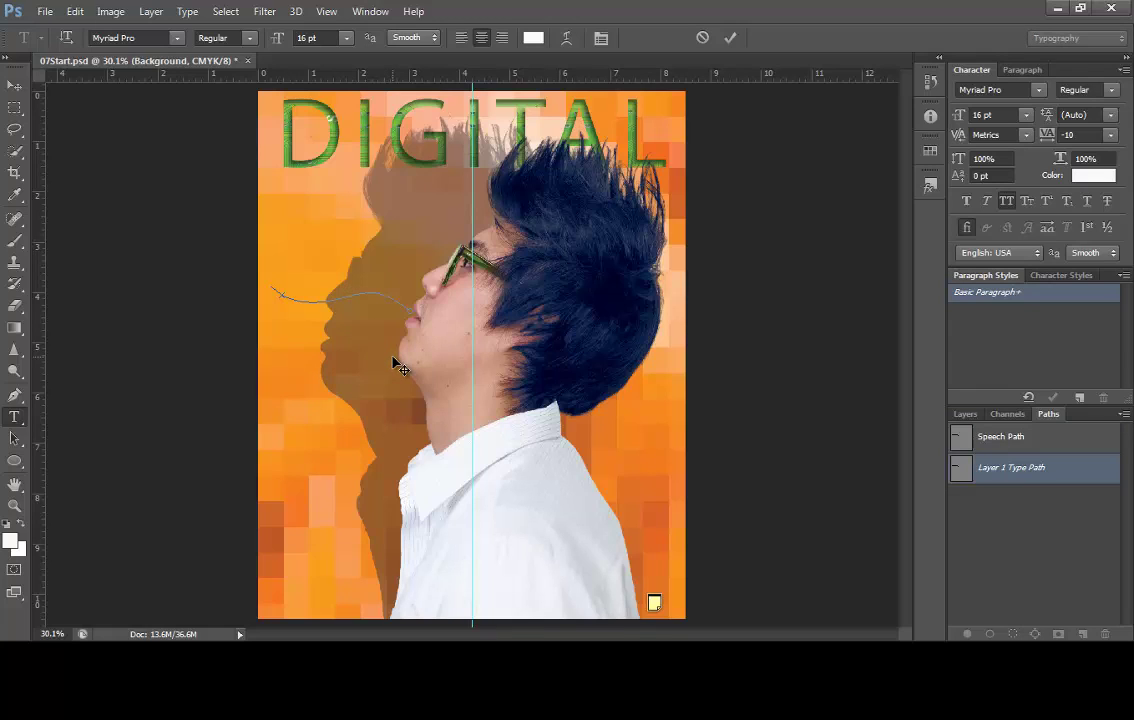
pyautogui.write("What's")
pyautogui.write(' new with it')
pyautogui.write('amer')
pyautogui.write('?')
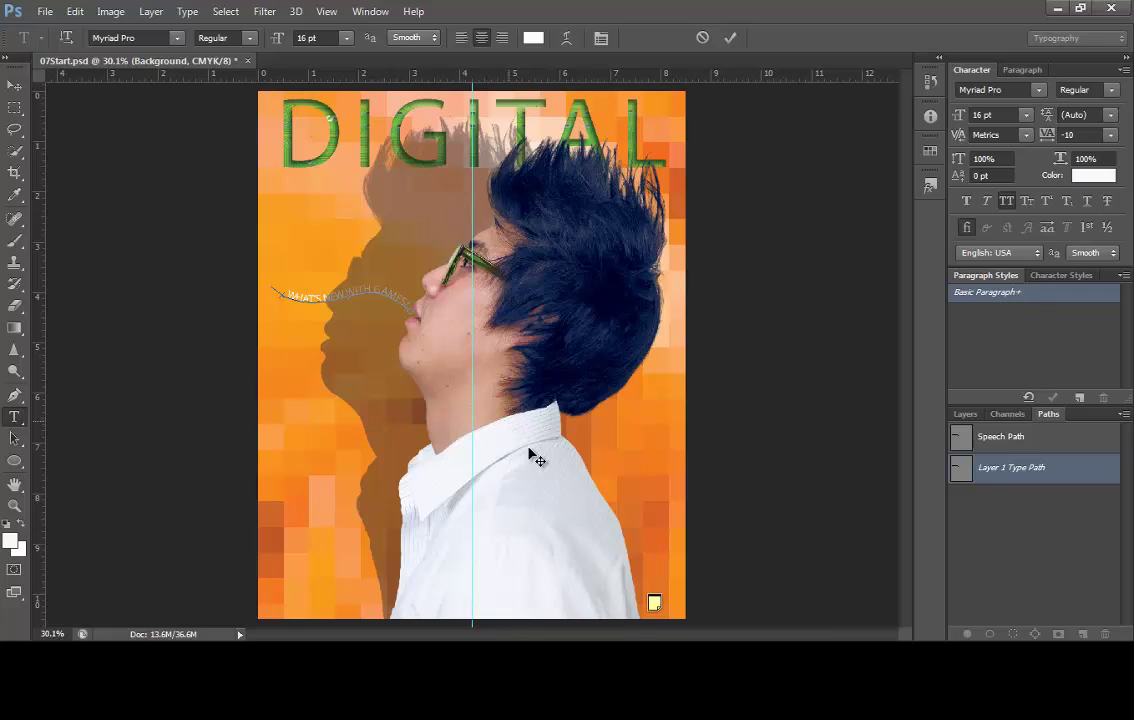
pyautogui.press('BackSpace')
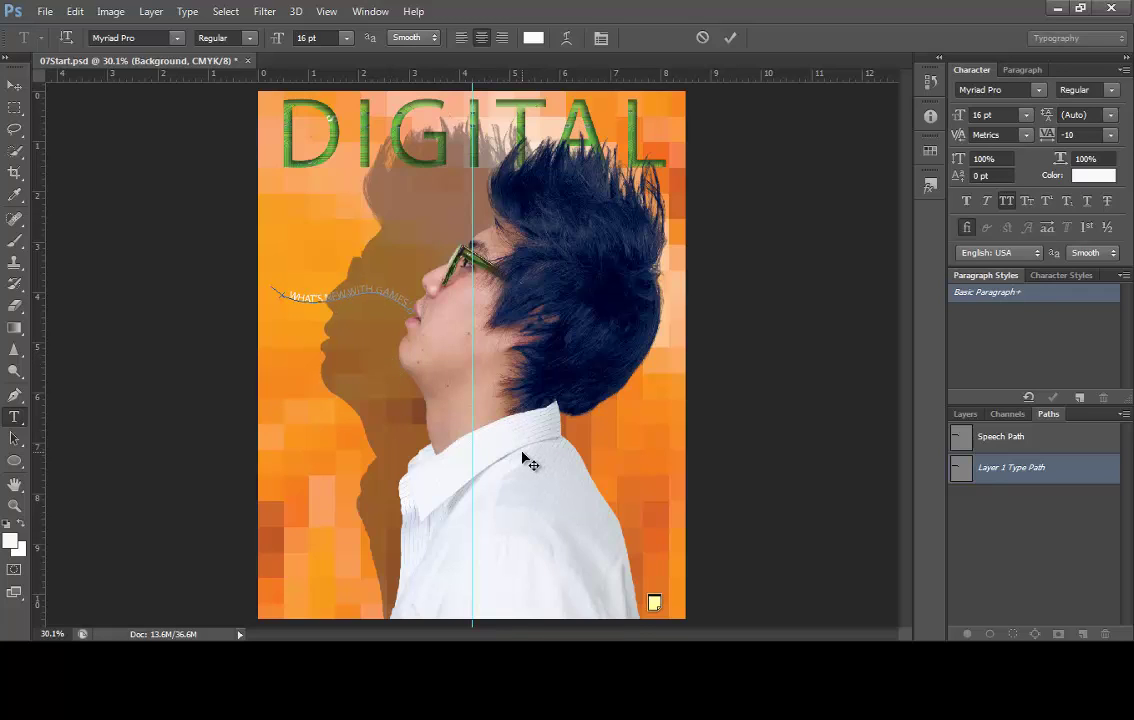
pyautogui.write('?')
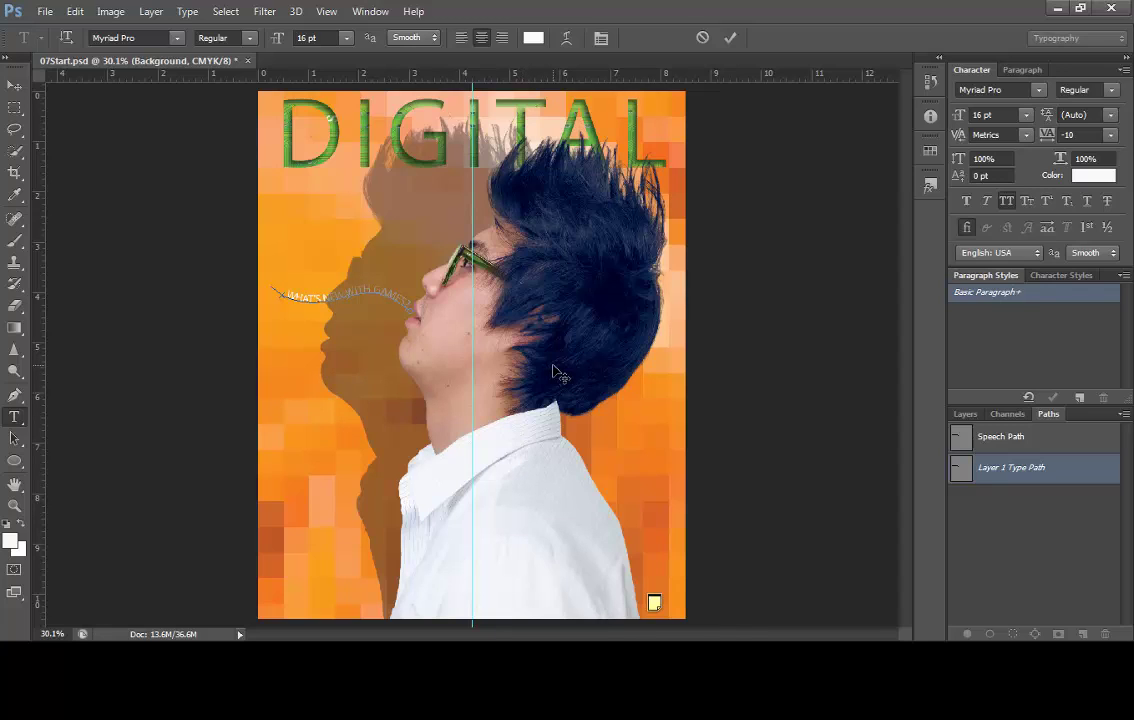
# - Set the word GAMES in the path text to Bold and commit the text
pyautogui.moveTo(327, 295); pyautogui.dragTo(390, 292)
pyautogui.doubleClick(386, 293)
pyautogui.click(1113, 91)
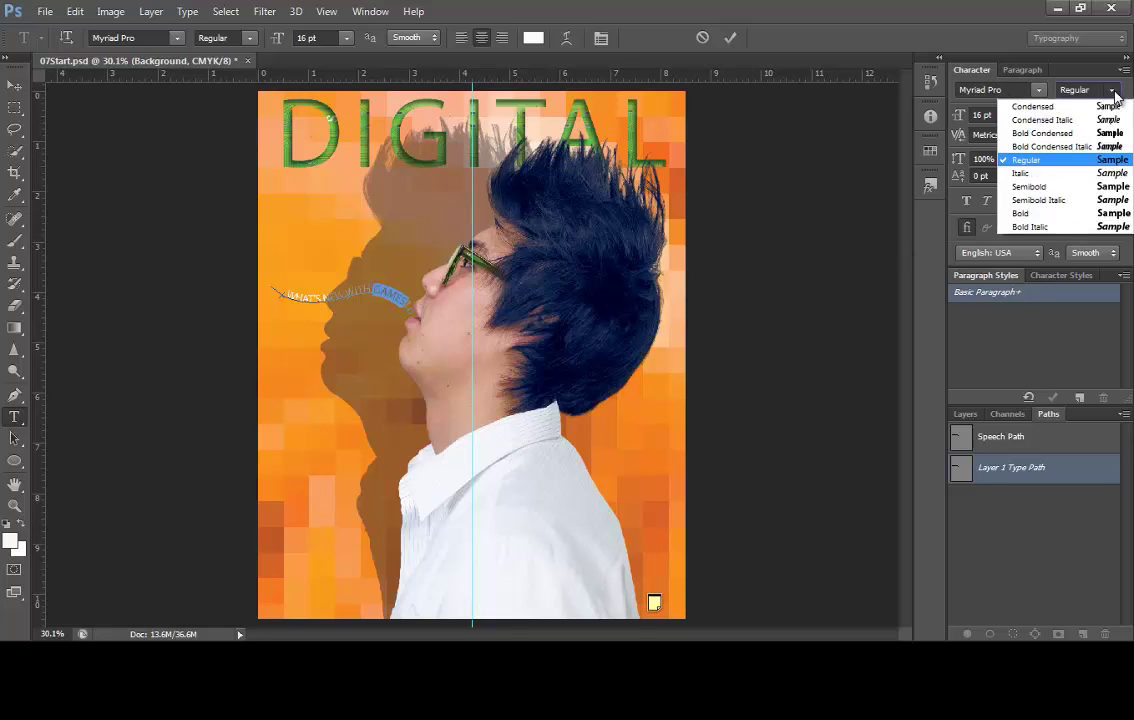
pyautogui.click(1034, 214)
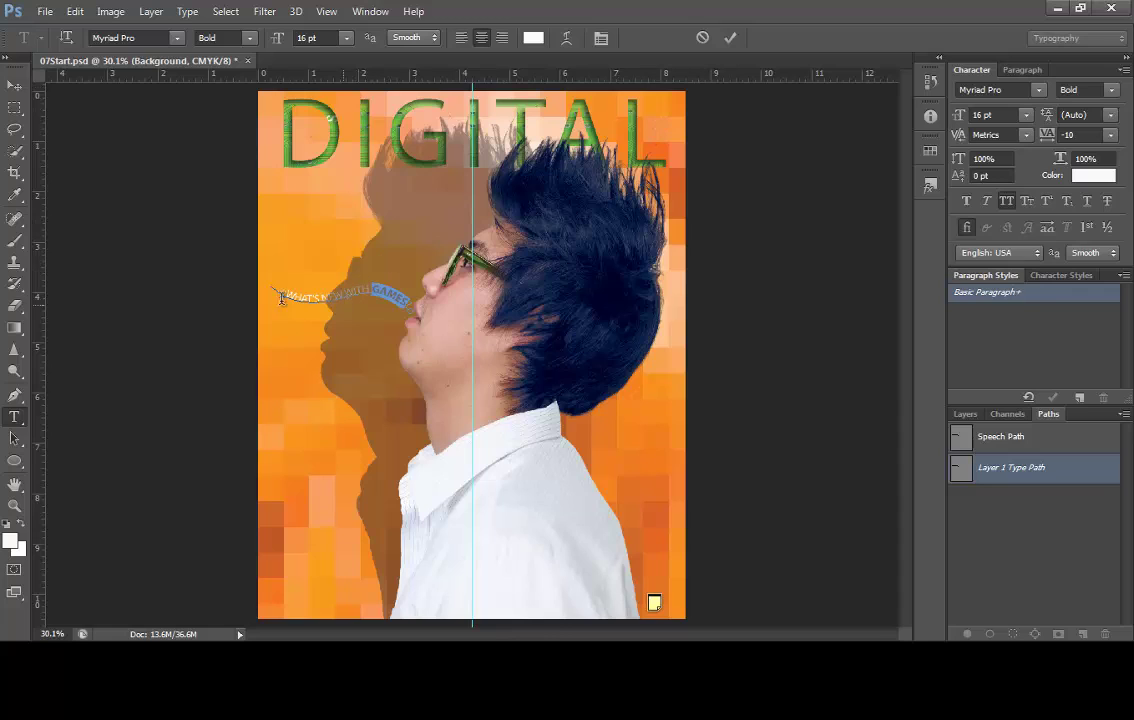
pyautogui.click(734, 42)
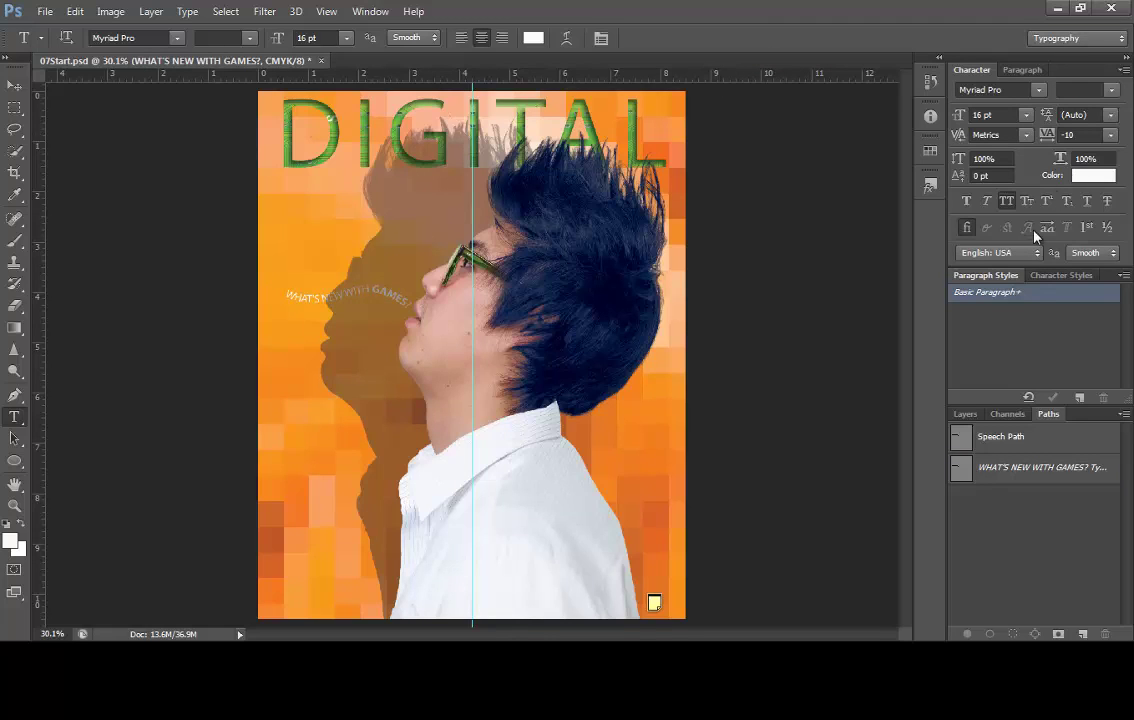
# - Duplicate the WHAT'S NEW WITH GAMES? text layer
pyautogui.click(964, 414)
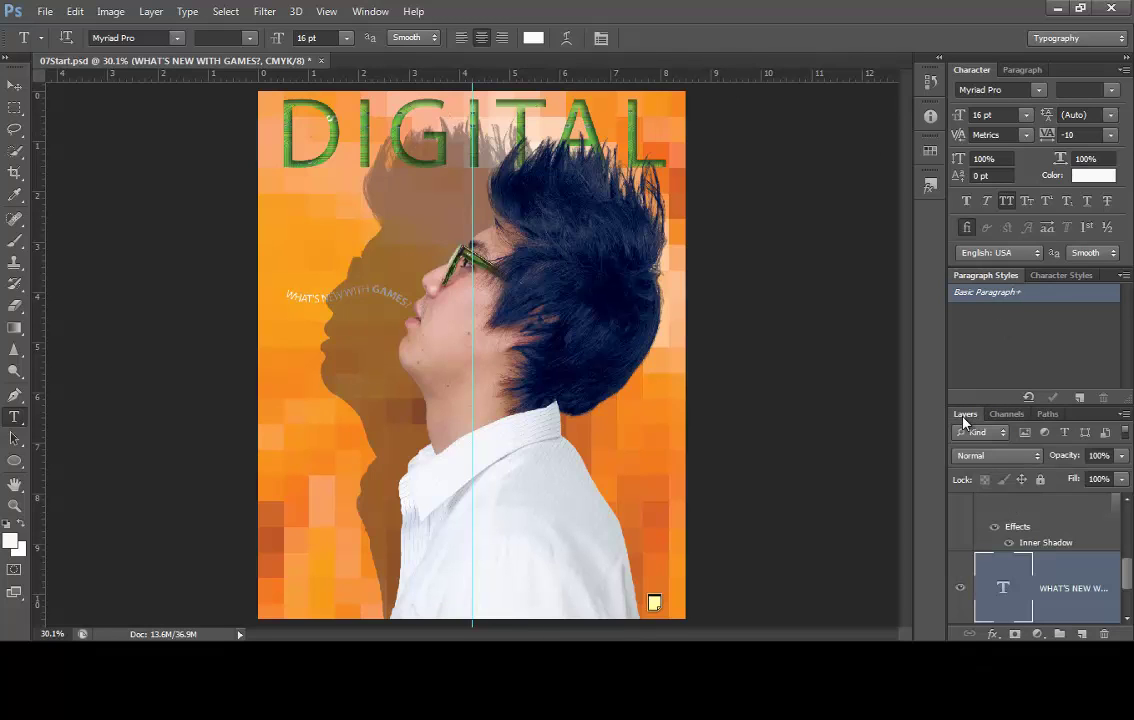
pyautogui.scroll(-1, 1128, 592)
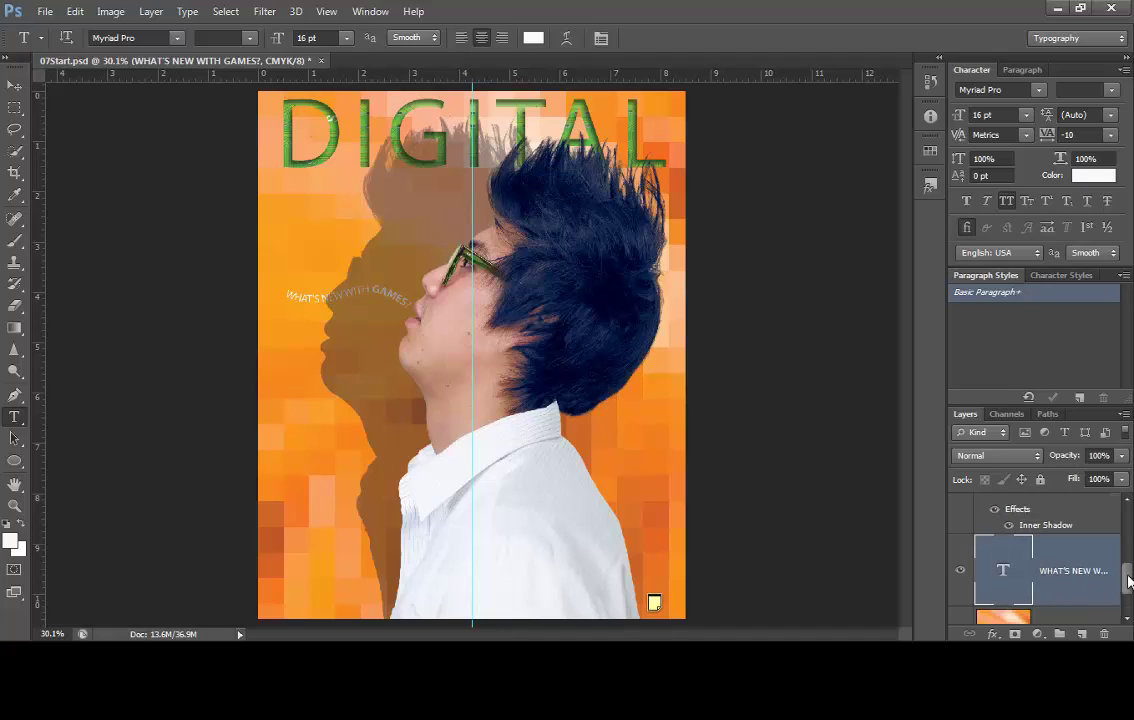
pyautogui.scroll(-1, 1130, 594)
pyautogui.scroll(-1, 1089, 556)
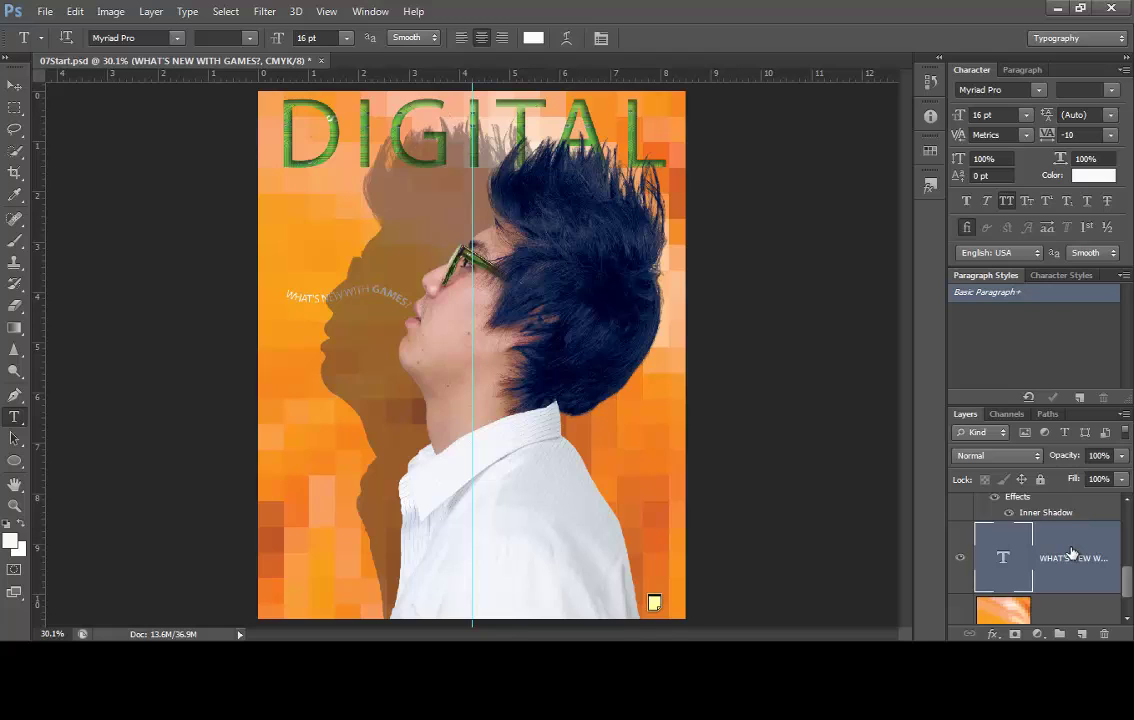
pyautogui.moveTo(1072, 553); pyautogui.dragTo(1085, 639)
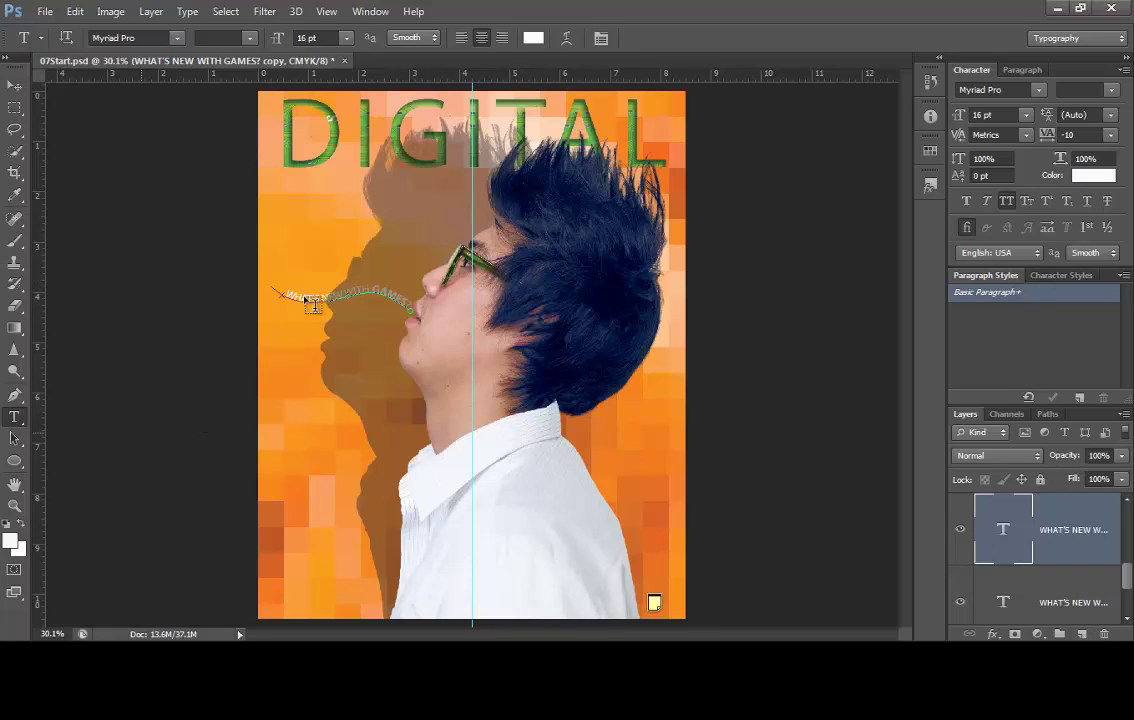
# - Replace the word GAMES with "MP#s?" in the duplicated path text and commit the edit
pyautogui.doubleClick(390, 290)
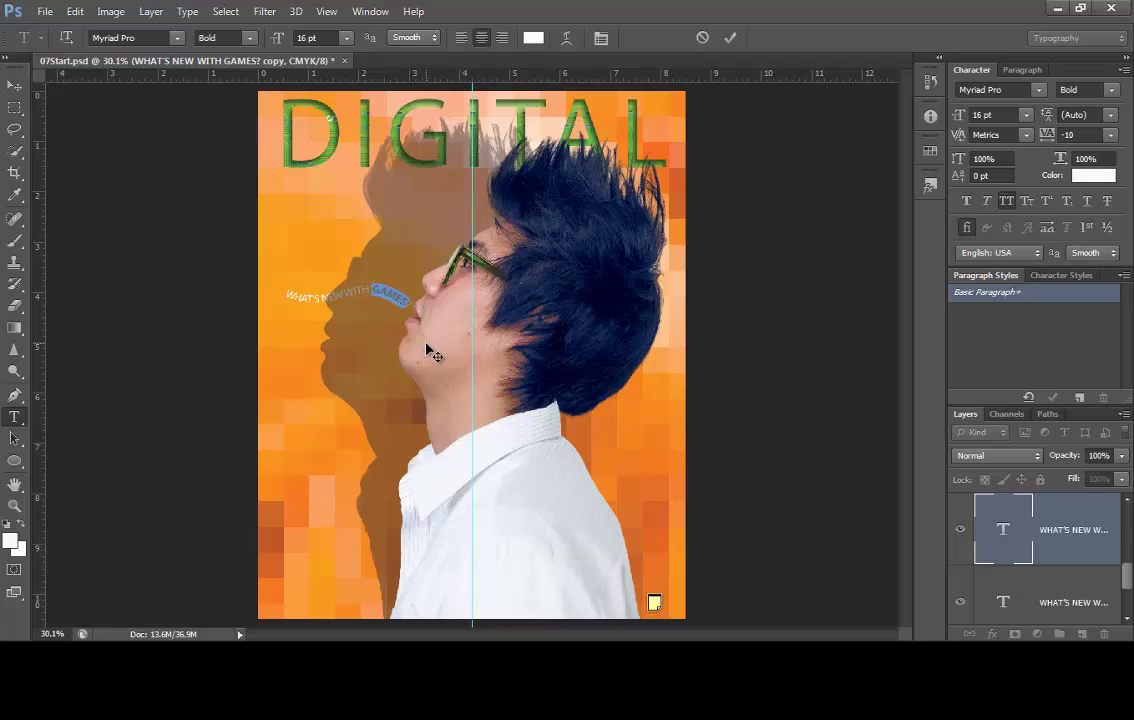
pyautogui.click(430, 350)
pyautogui.hotkey('ctrl', 'a')
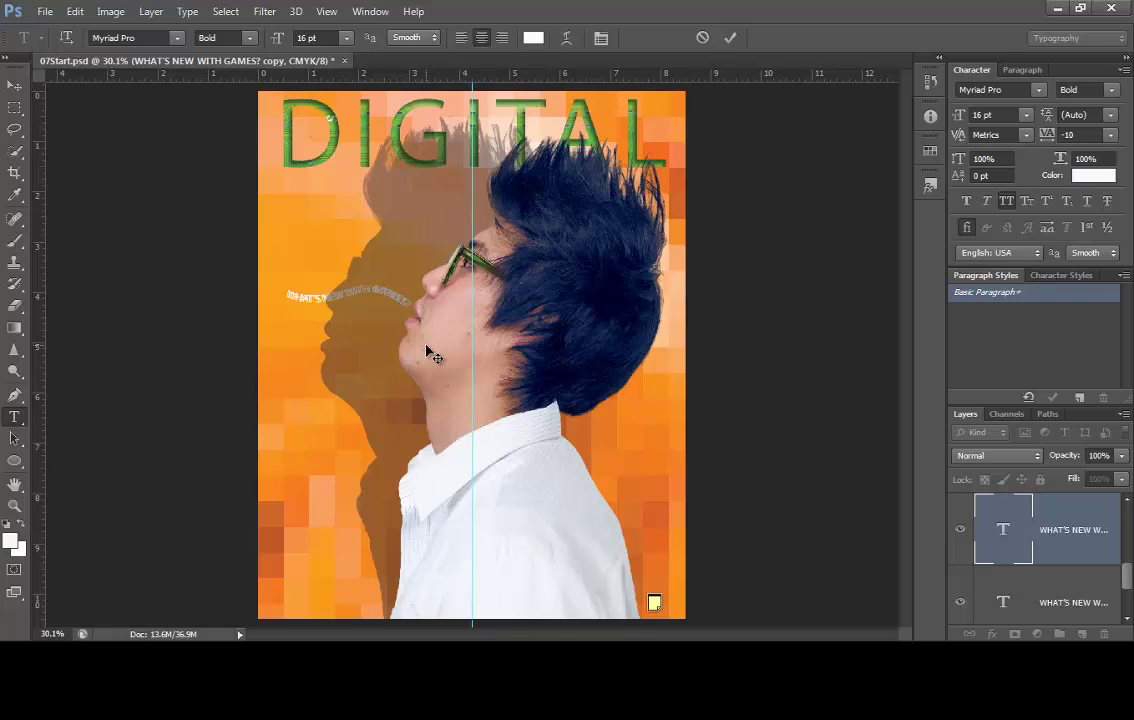
pyautogui.click(730, 38)
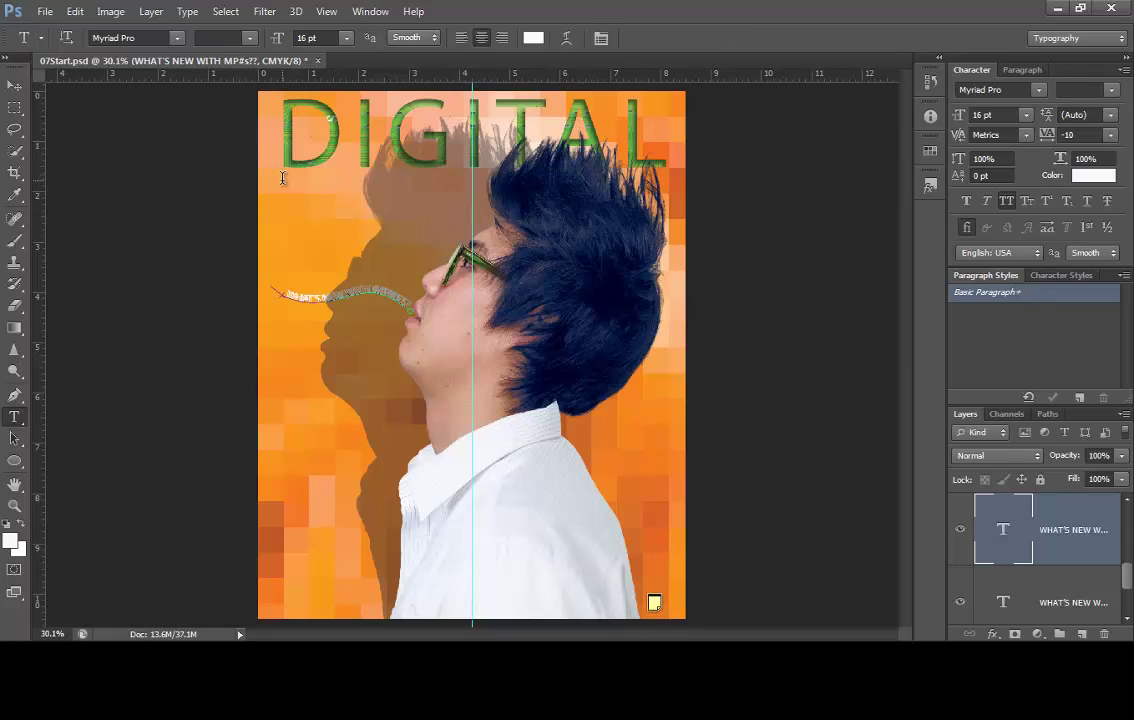
# - Free-transform the duplicated text's path, rotating it about 27.84° and moving it up above the original line, and apply it
pyautogui.click(77, 12)
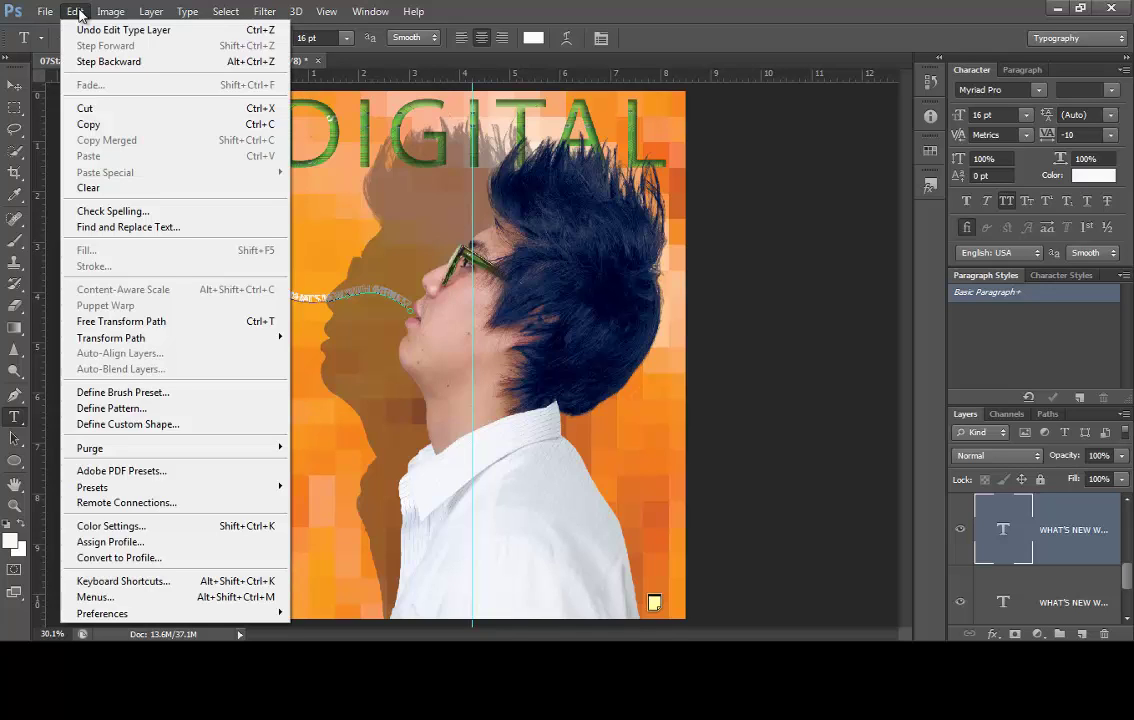
pyautogui.click(127, 321)
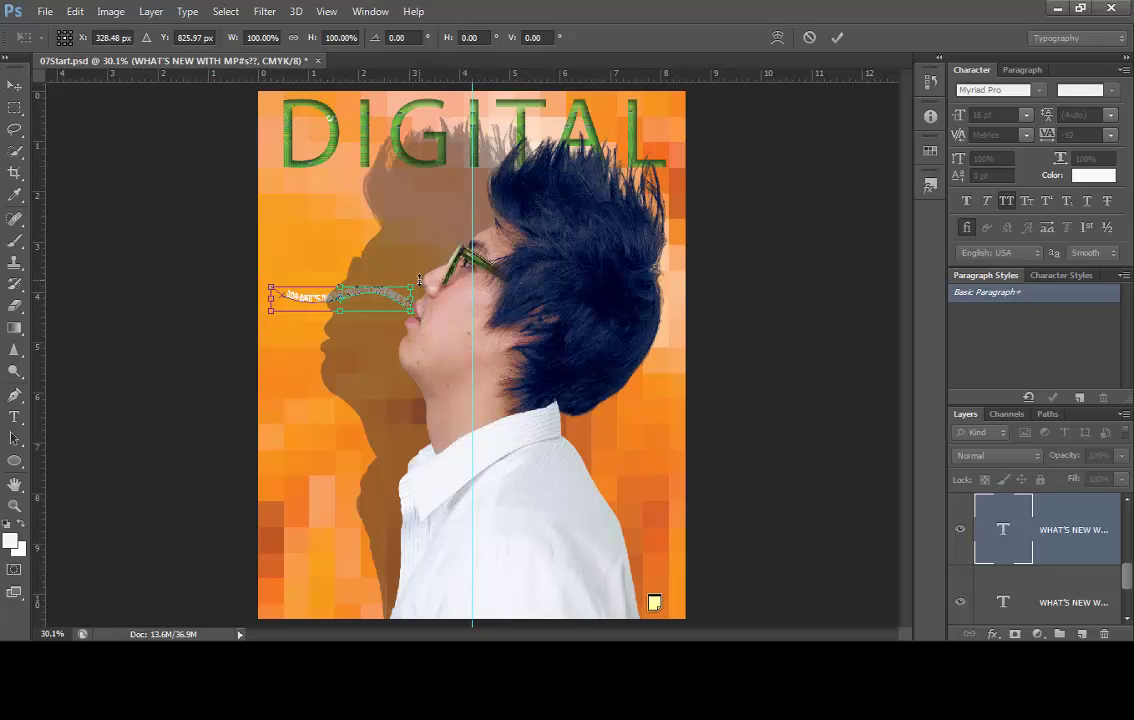
pyautogui.moveTo(428, 283); pyautogui.dragTo(420, 317)
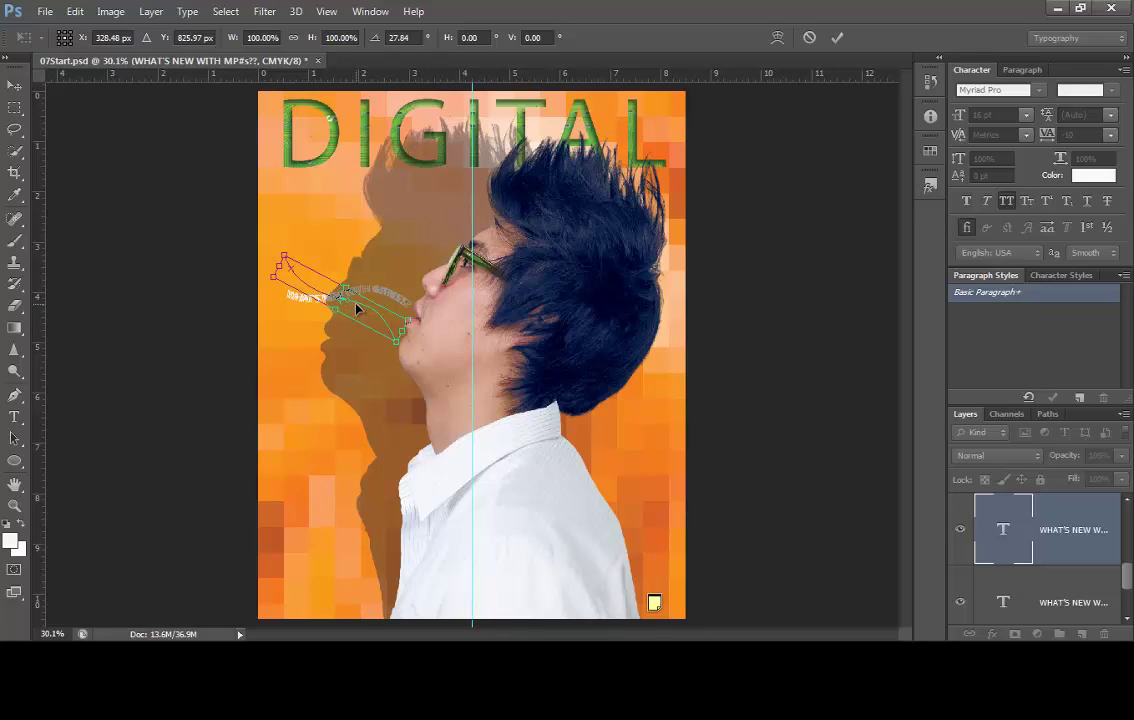
pyautogui.moveTo(357, 308); pyautogui.dragTo(363, 273)
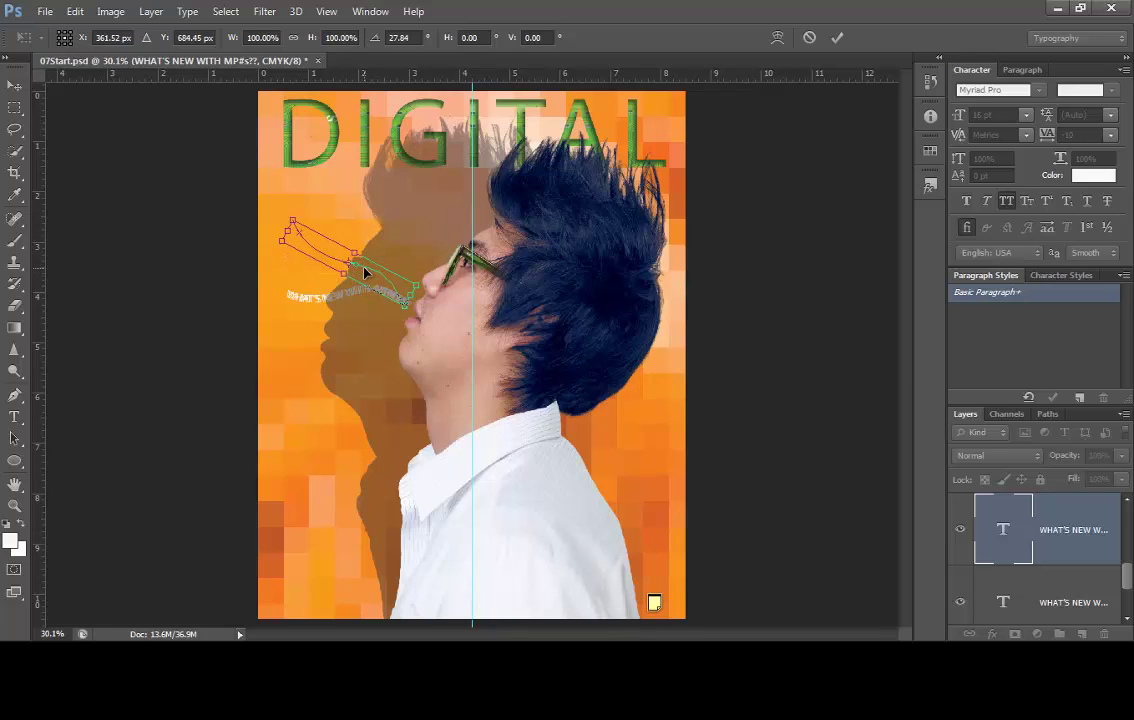
pyautogui.click(838, 37)
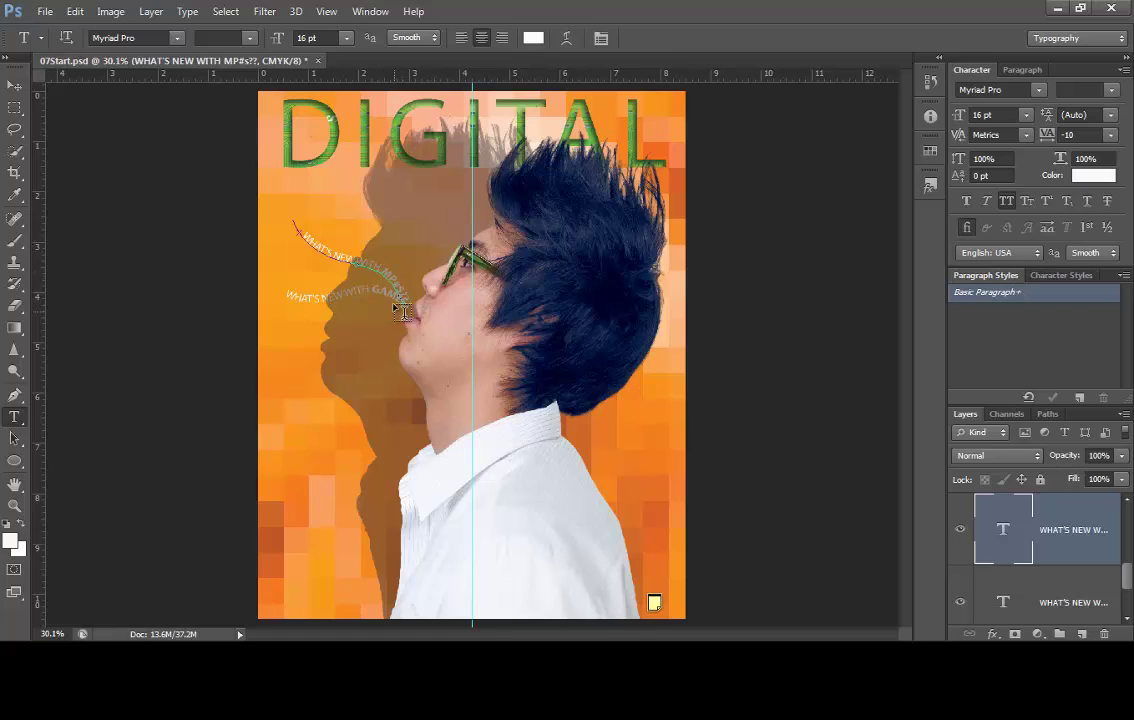
# - Nudge the duplicated path text slightly right and up with the Move tool
pyautogui.click(15, 89)
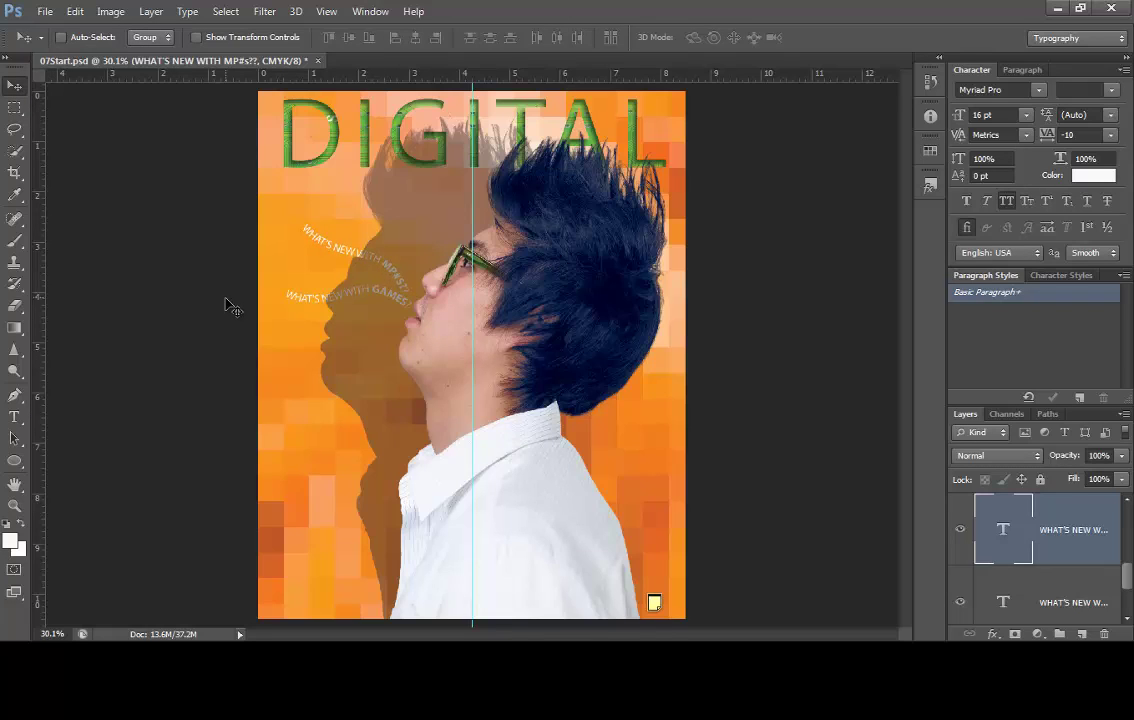
pyautogui.press('Right')
pyautogui.press('Up')
pyautogui.press('Right')
pyautogui.press('Up')
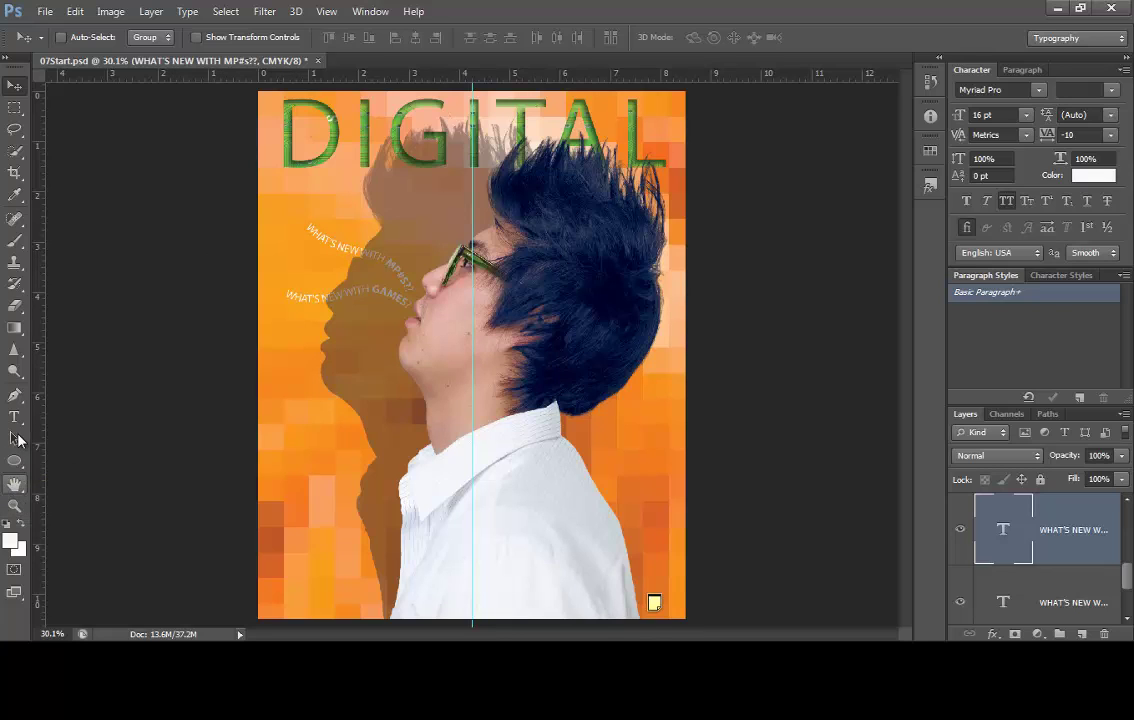
# - Correct "MP#s" to "MP3s" in the upper path text line and commit the edit
pyautogui.click(14, 417)
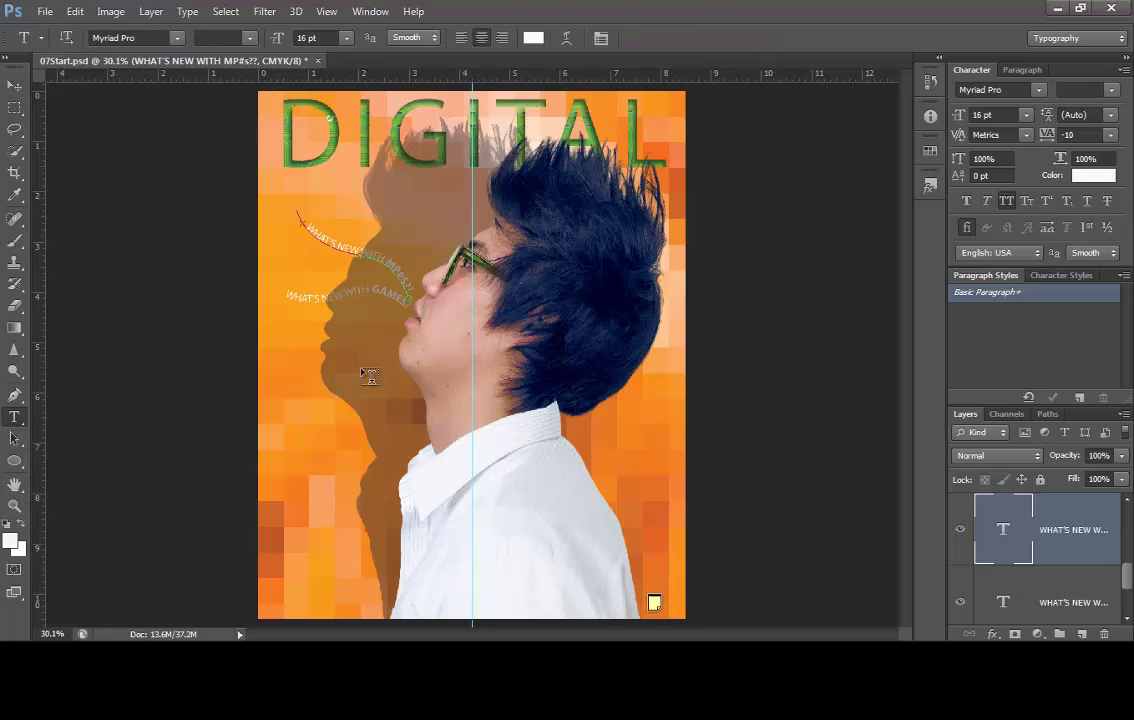
pyautogui.click(398, 275)
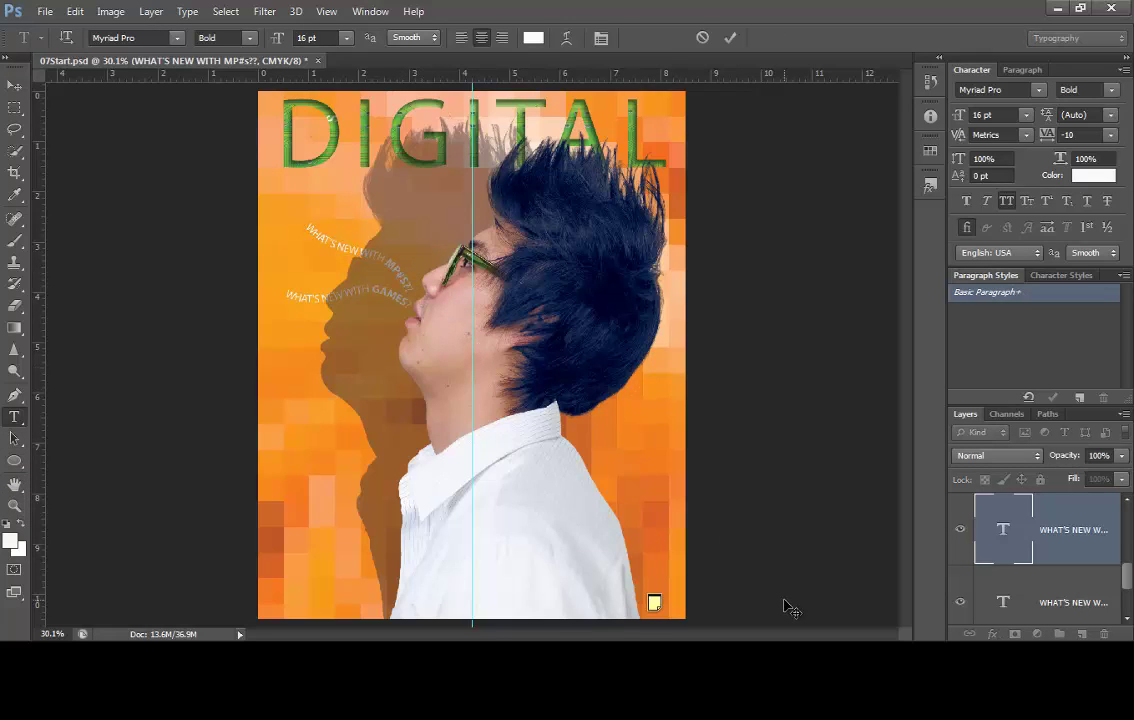
pyautogui.press('BackSpace')
pyautogui.write('3')
pyautogui.click(14, 86)
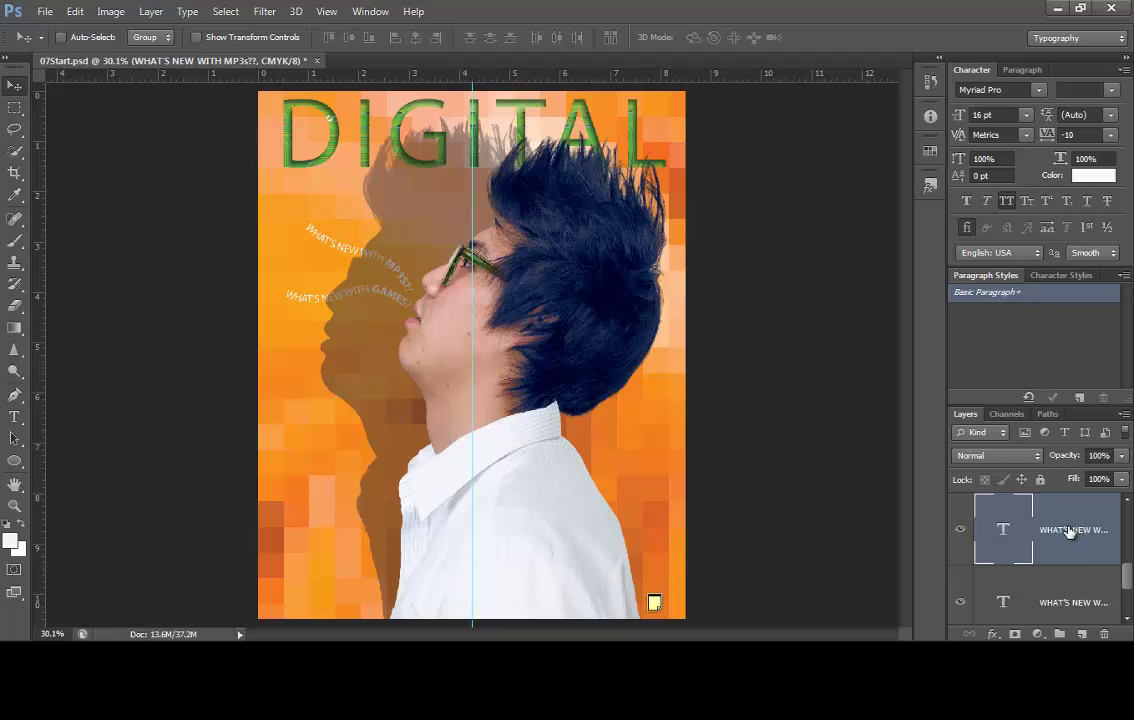
# - Duplicate the WHAT'S NEW WITH GAMES? text layer once more
pyautogui.click(1087, 603)
pyautogui.scroll(-1, 1042, 588)
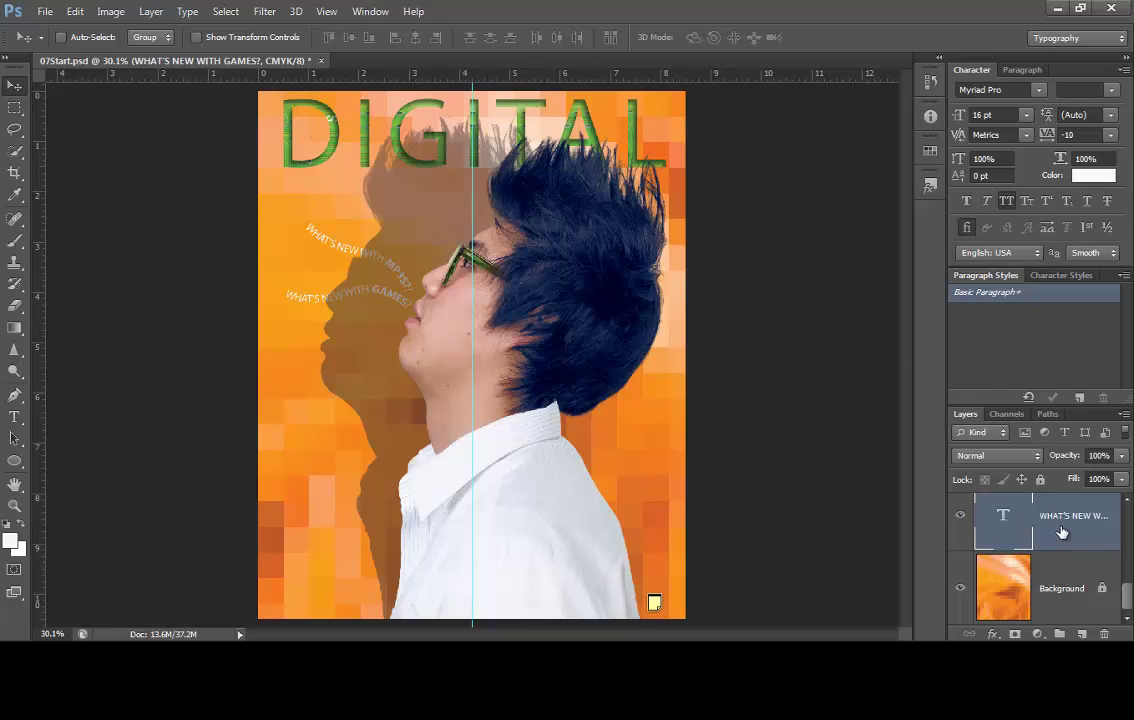
pyautogui.moveTo(1061, 530); pyautogui.dragTo(1081, 632)
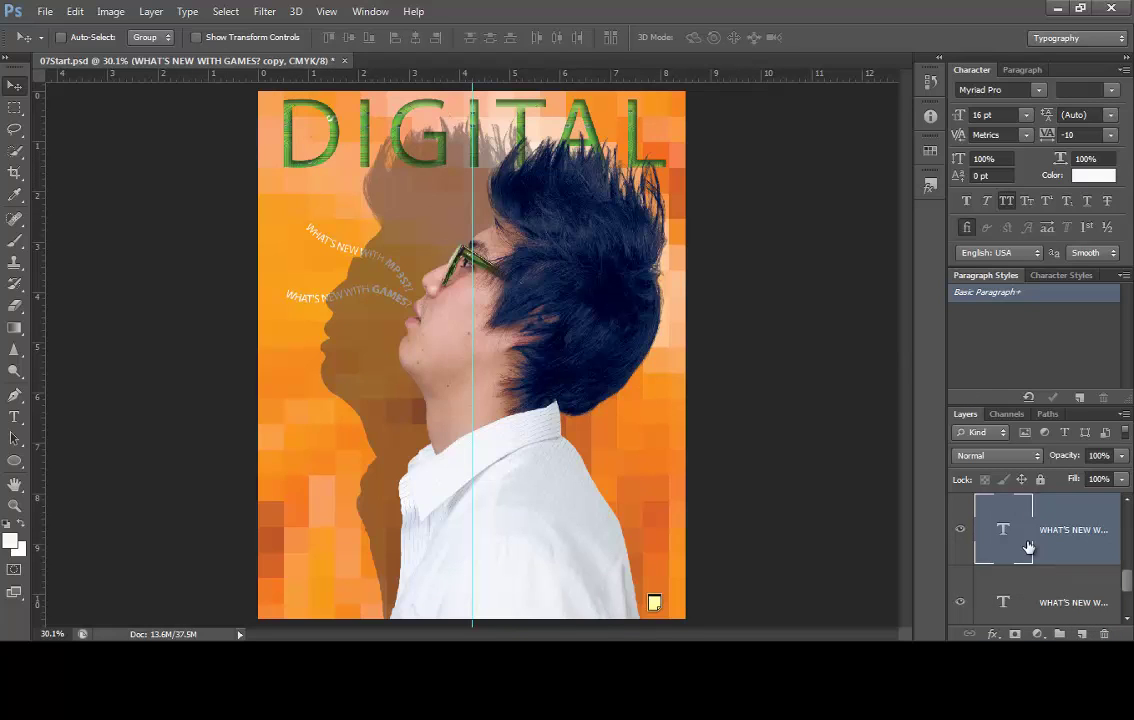
# - Replace the word GAMES with "Phones" in the duplicated path text and commit the edit
pyautogui.click(14, 417)
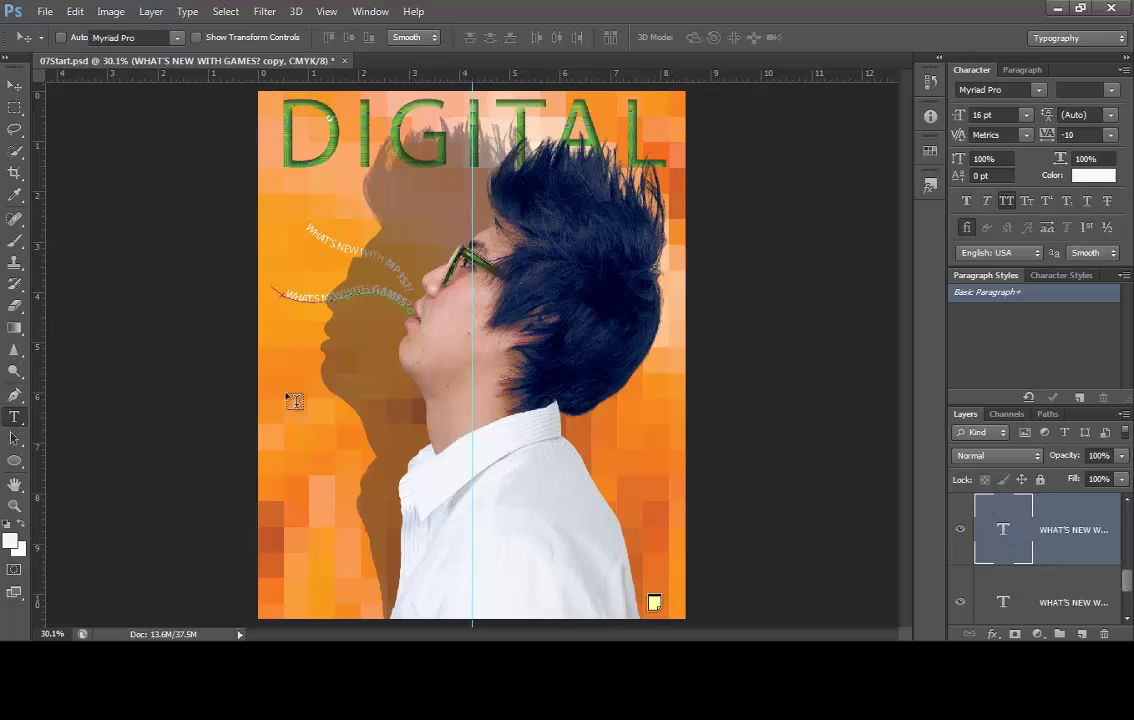
pyautogui.doubleClick(389, 295)
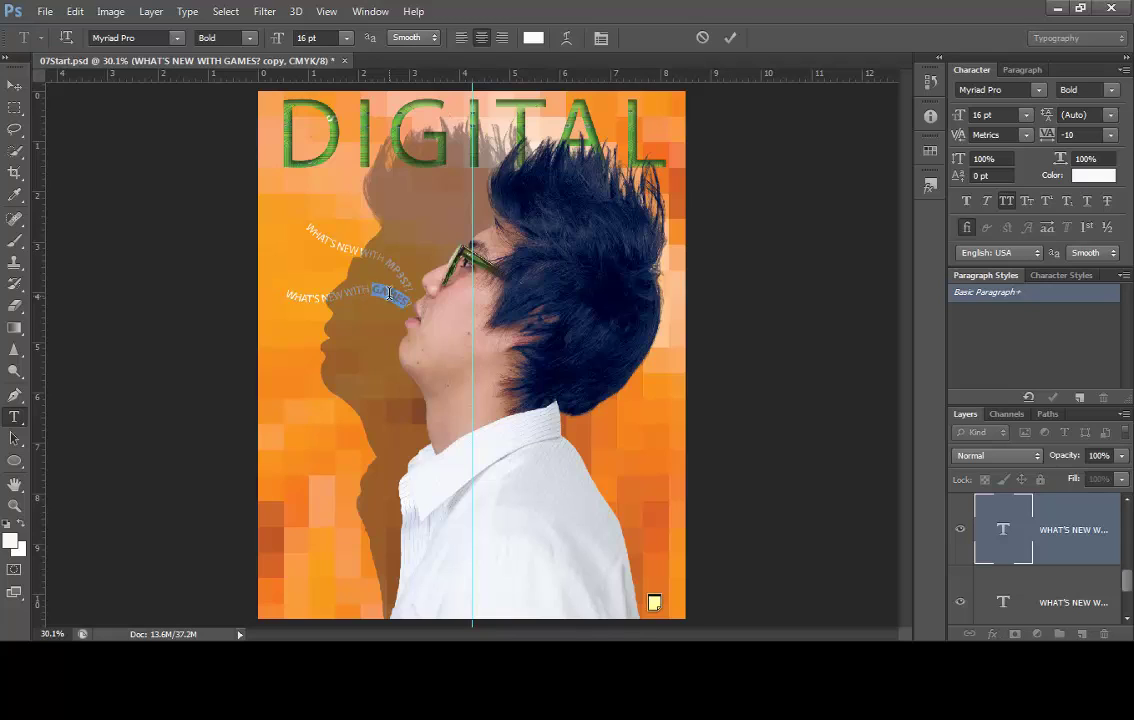
pyautogui.hotkey('ctrl', 'a')
pyautogui.click(727, 40)
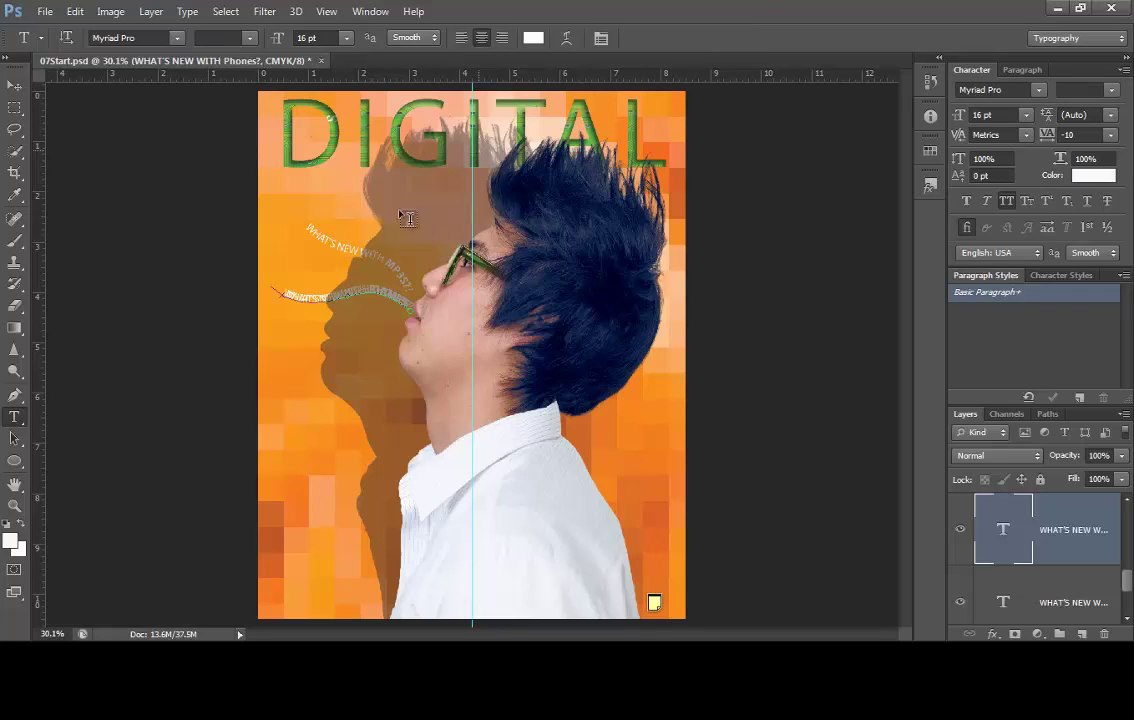
# - Free-transform the Phones text's path, rotating it -30.06° and moving it down below the GAMES line at the mouth, and apply it
pyautogui.click(76, 12)
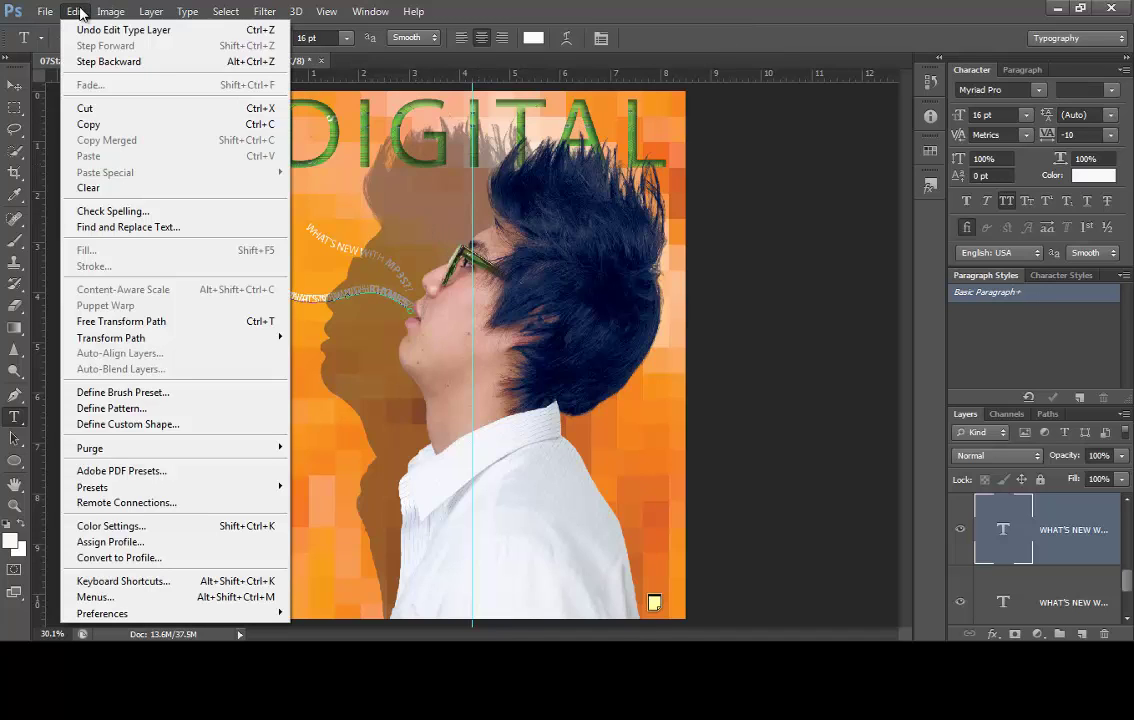
pyautogui.click(121, 321)
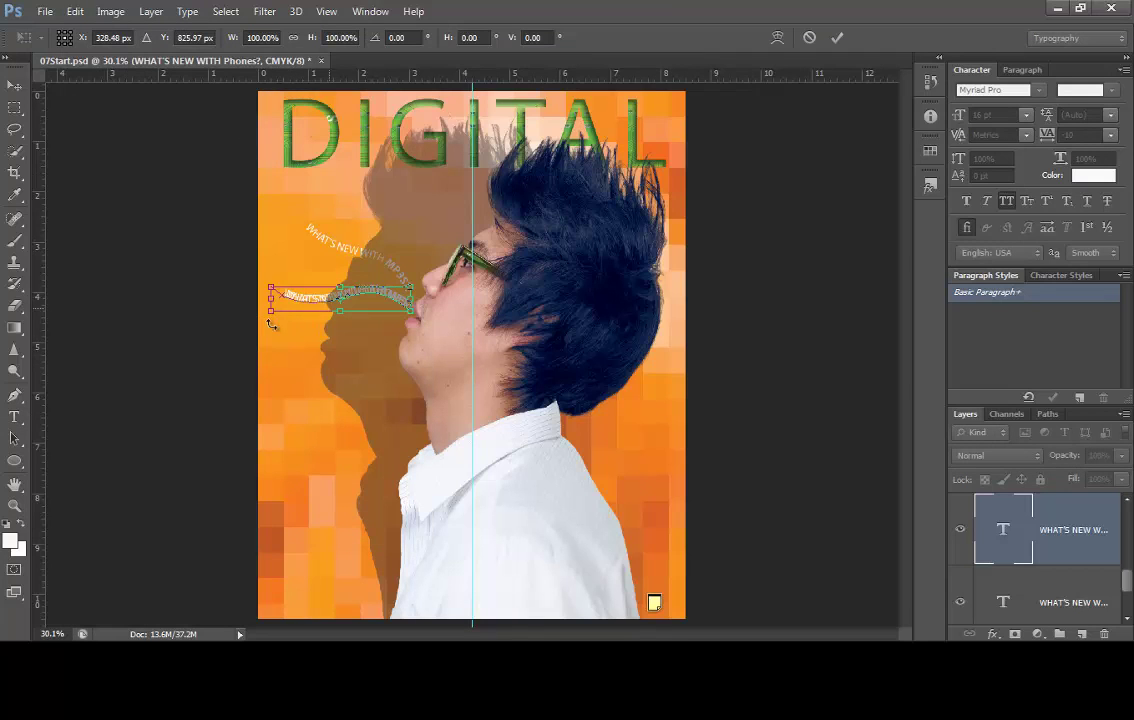
pyautogui.moveTo(262, 328); pyautogui.dragTo(287, 371)
pyautogui.moveTo(286, 370); pyautogui.dragTo(282, 364)
pyautogui.moveTo(363, 290); pyautogui.dragTo(362, 334)
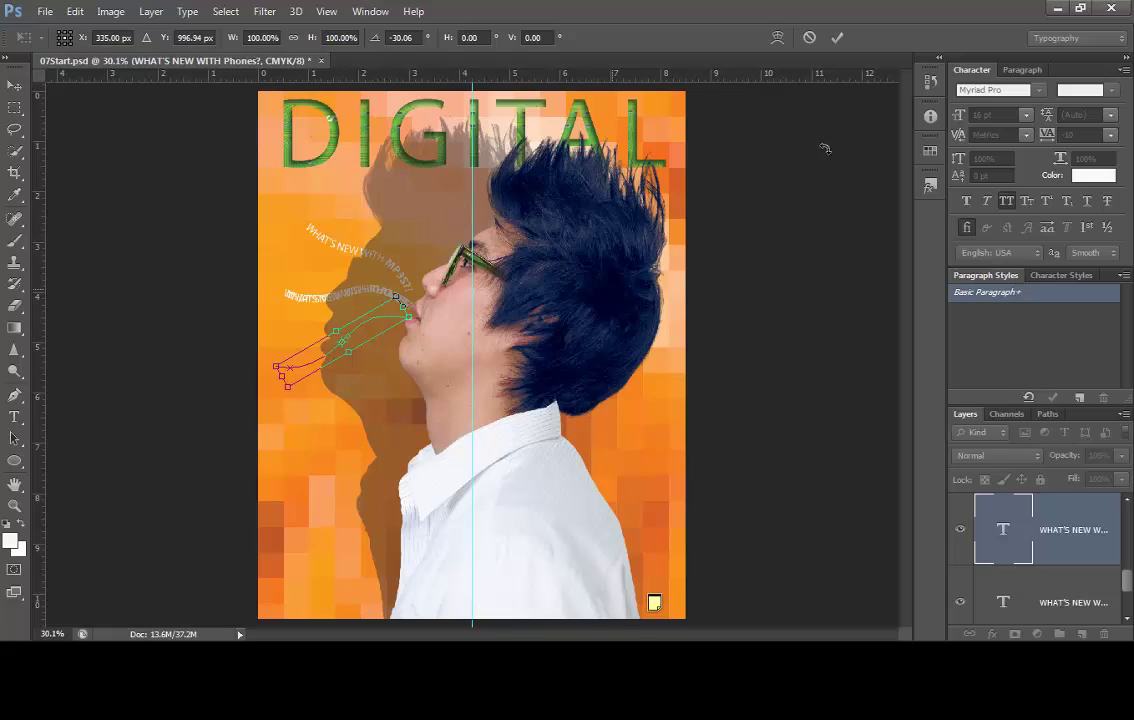
pyautogui.click(838, 37)
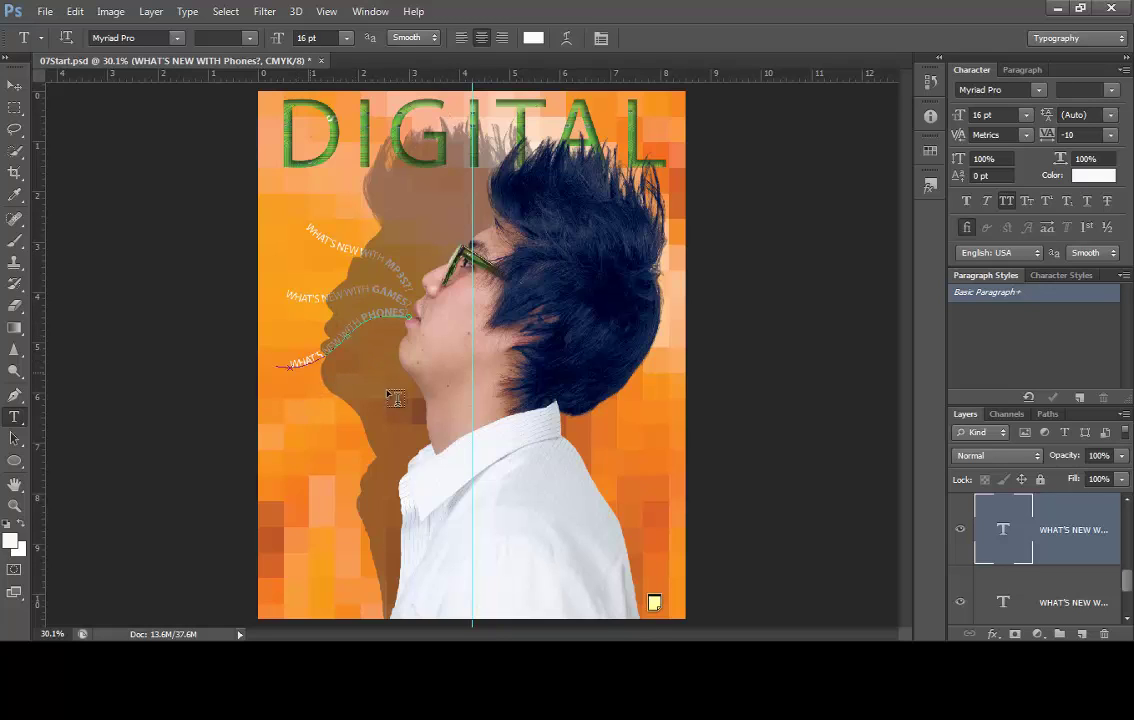
# - Start a text warp on the WHAT'S NEW WITH GAMES? layer with the horizontal Wave style
pyautogui.click(14, 85)
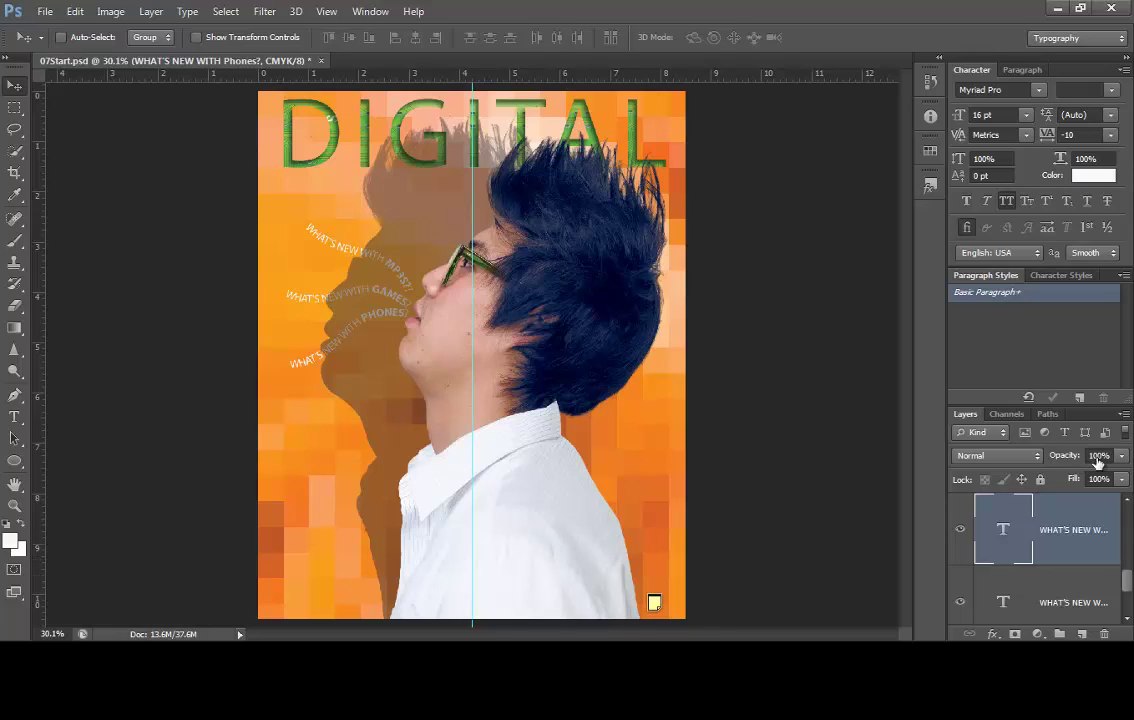
pyautogui.scroll(-2, 1127, 581)
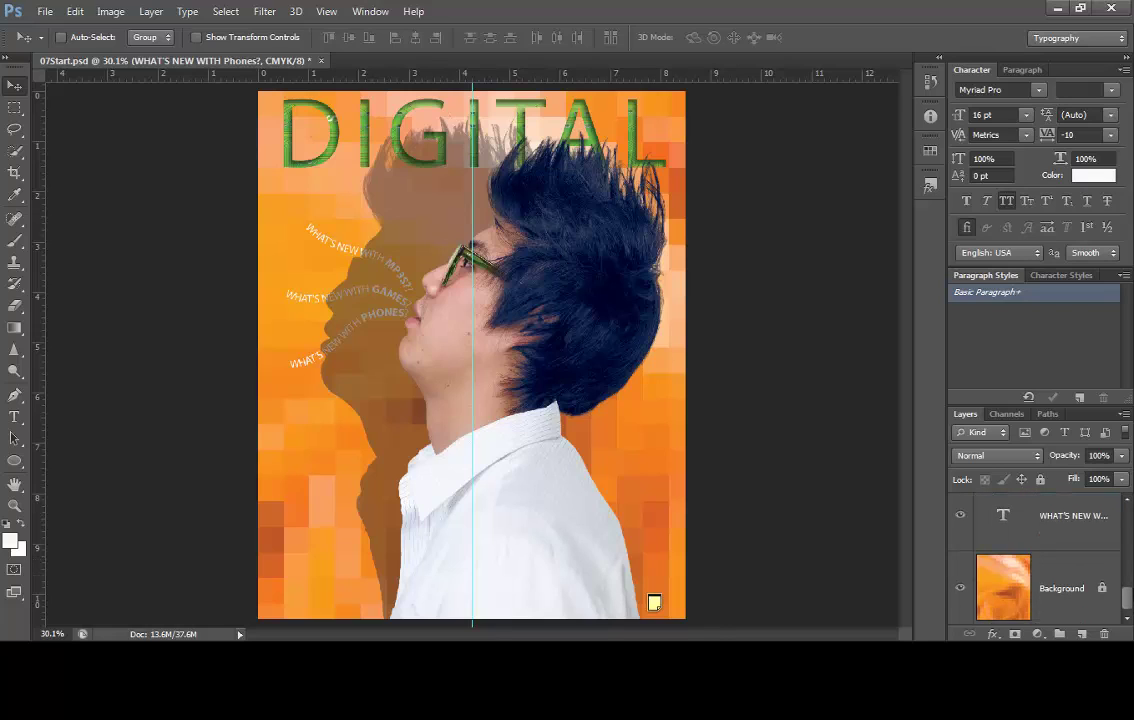
pyautogui.click(1069, 572)
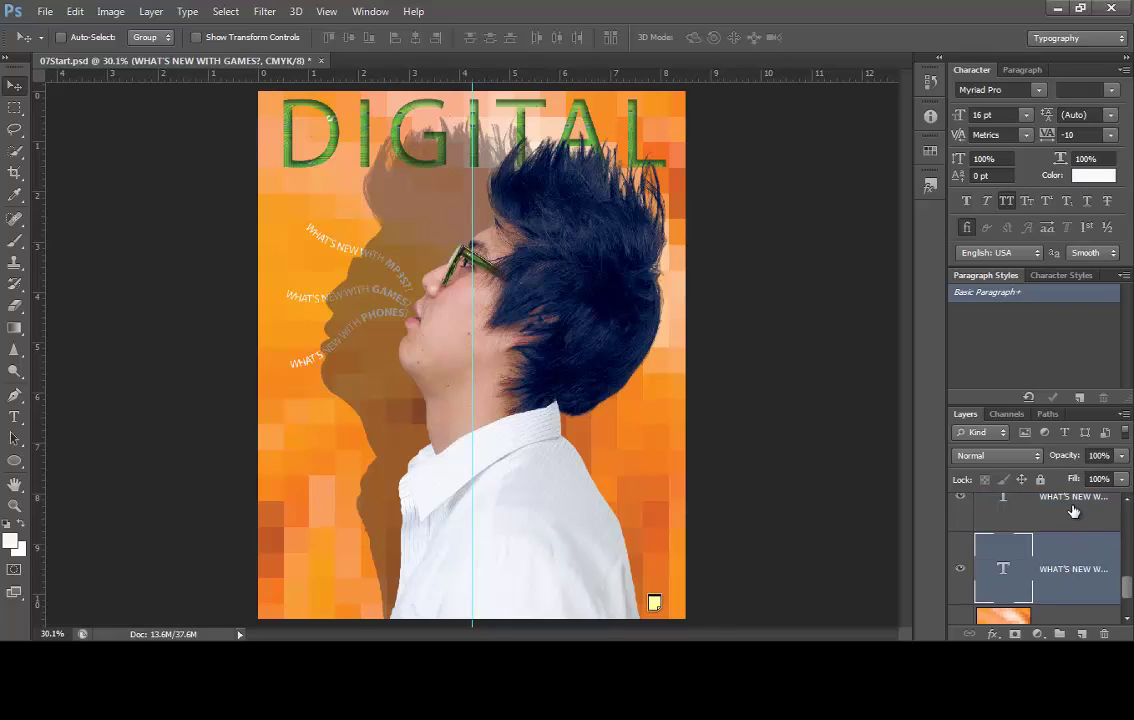
pyautogui.rightClick(1066, 568)
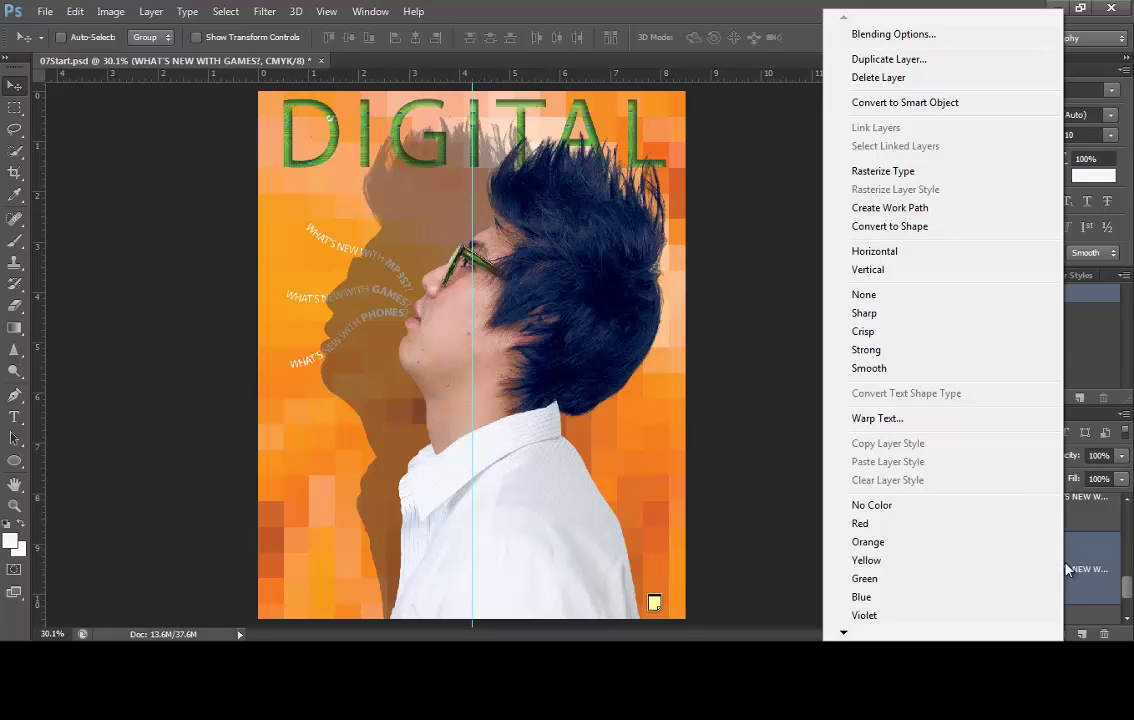
pyautogui.click(887, 420)
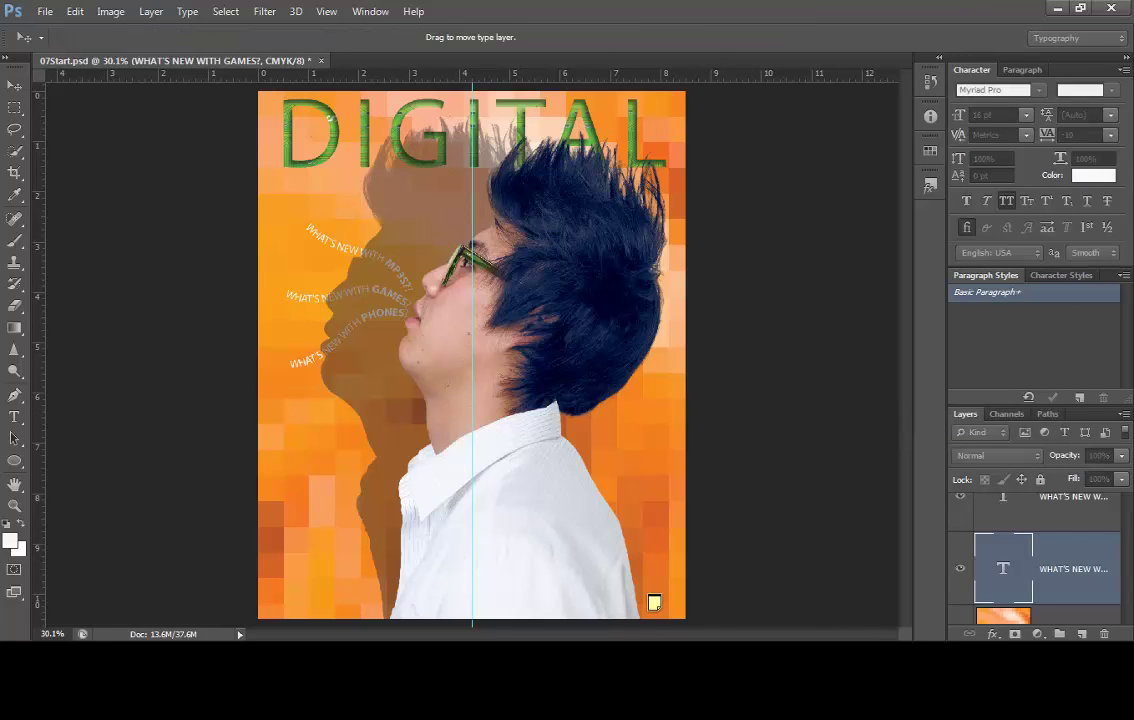
pyautogui.moveTo(246, 358); pyautogui.dragTo(641, 244)
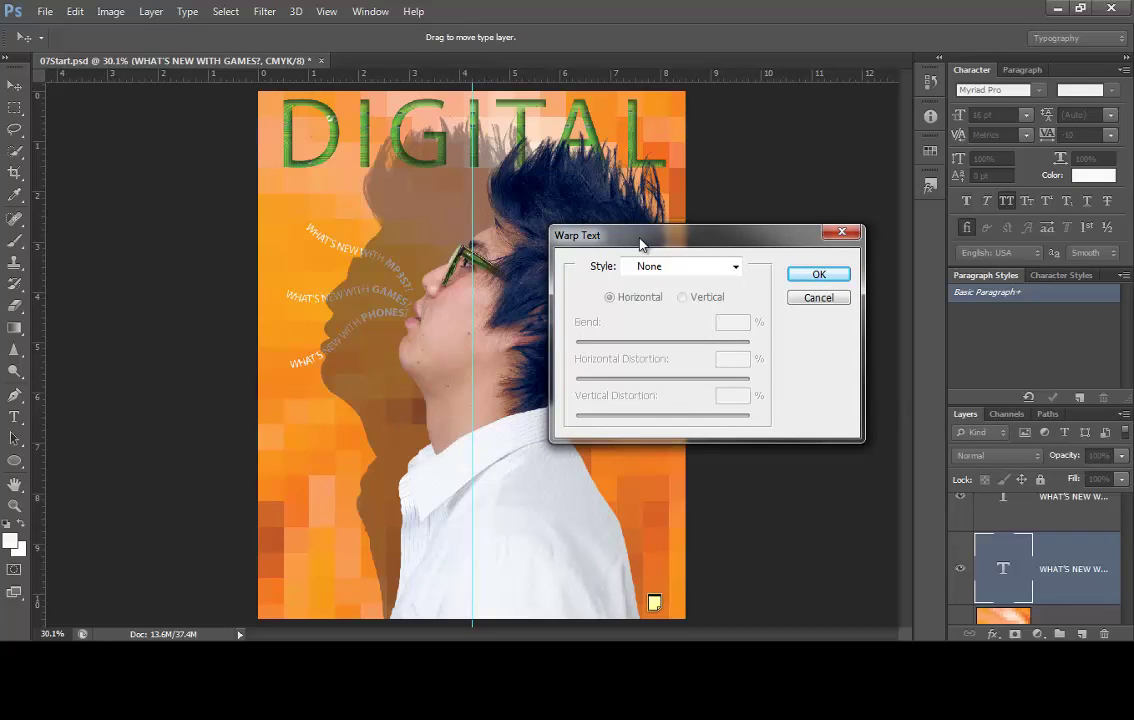
pyautogui.click(696, 268)
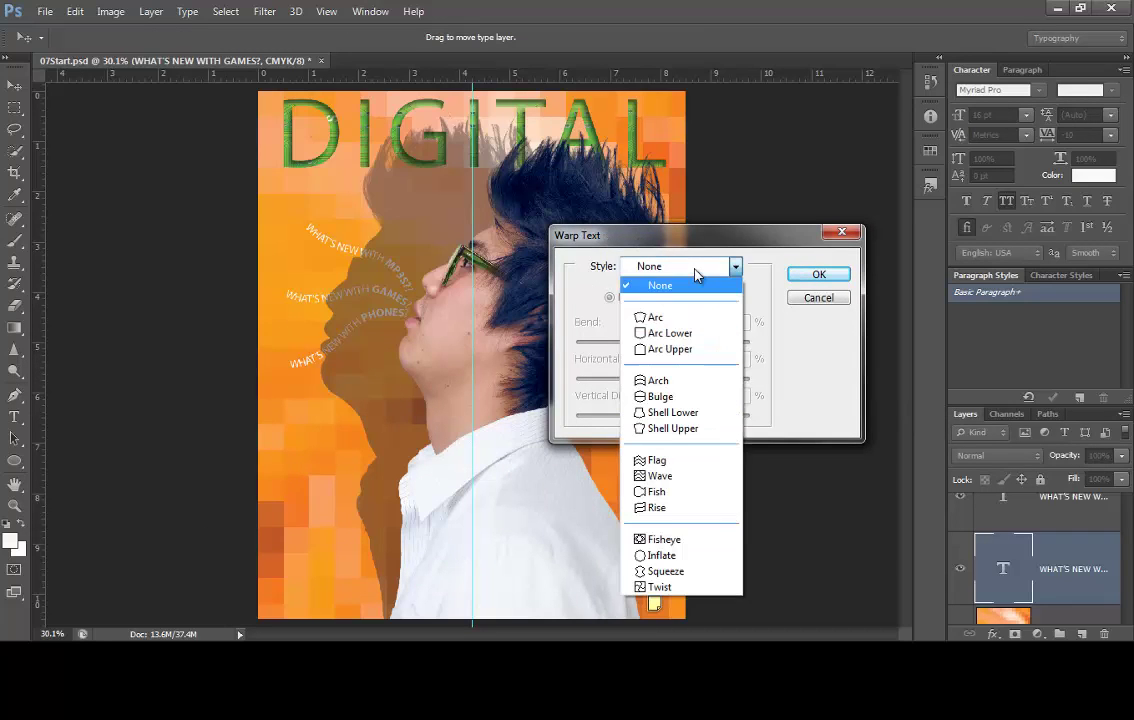
pyautogui.click(677, 478)
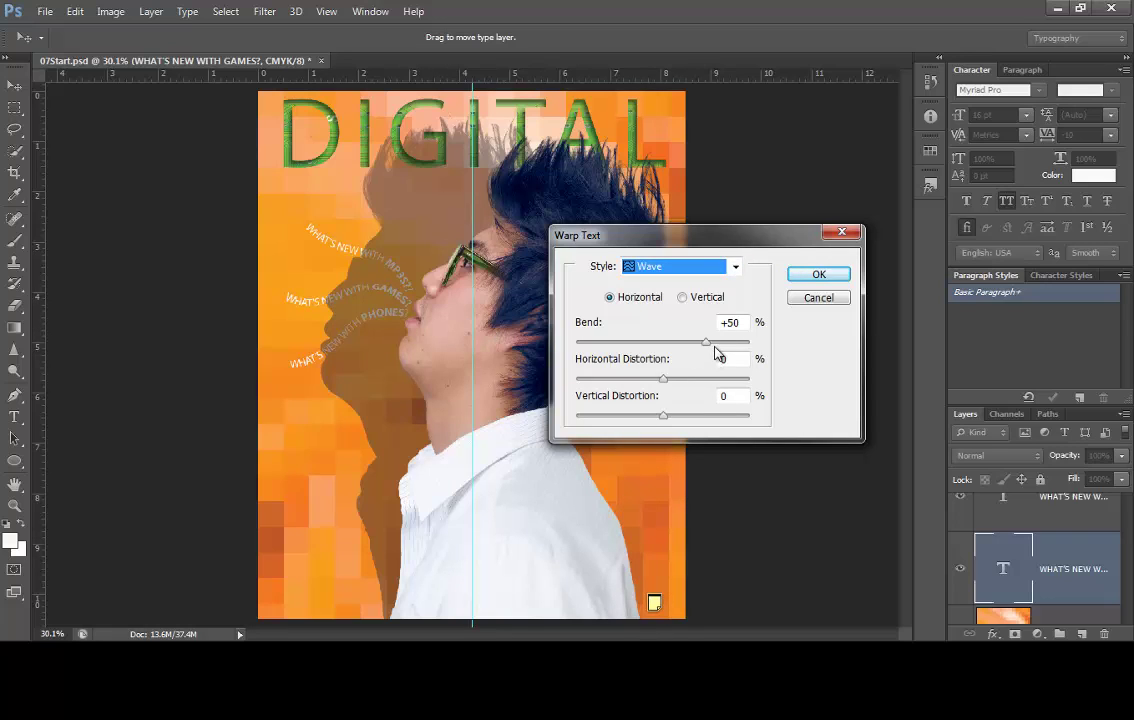
# - Set the Wave warp to 33% bend, -23% horizontal distortion and 5% vertical distortion, and apply it
pyautogui.moveTo(707, 344); pyautogui.dragTo(693, 348)
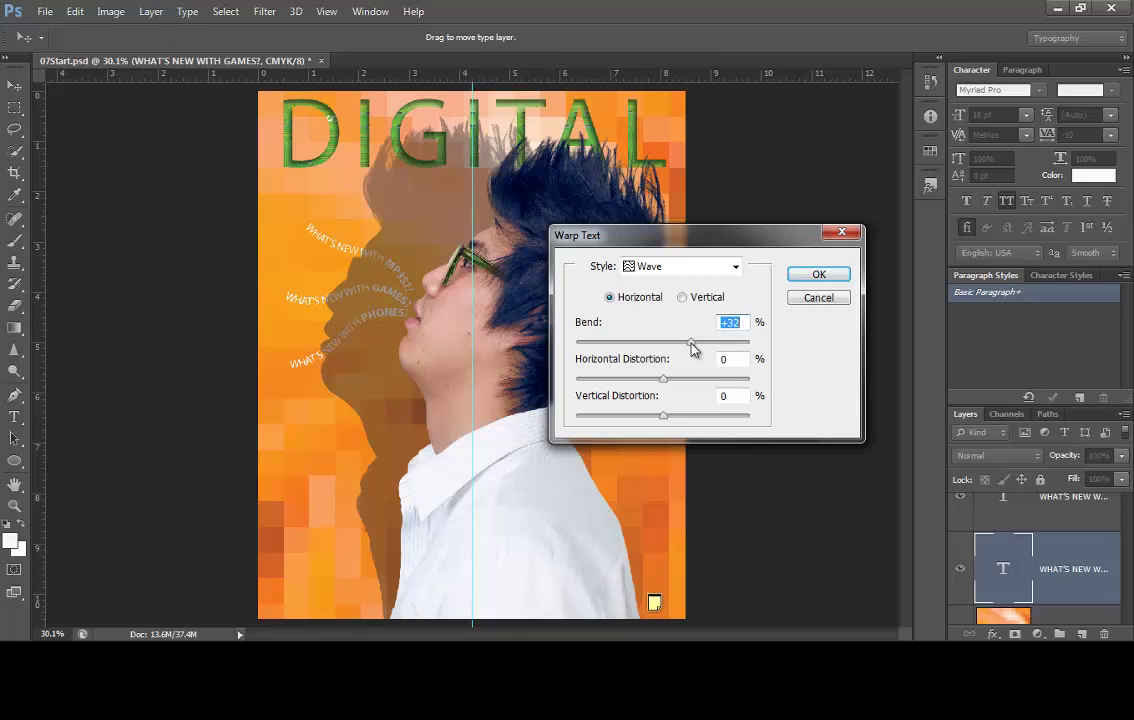
pyautogui.write('33')
pyautogui.press('Tab')
pyautogui.write('-23')
pyautogui.press('Tab')
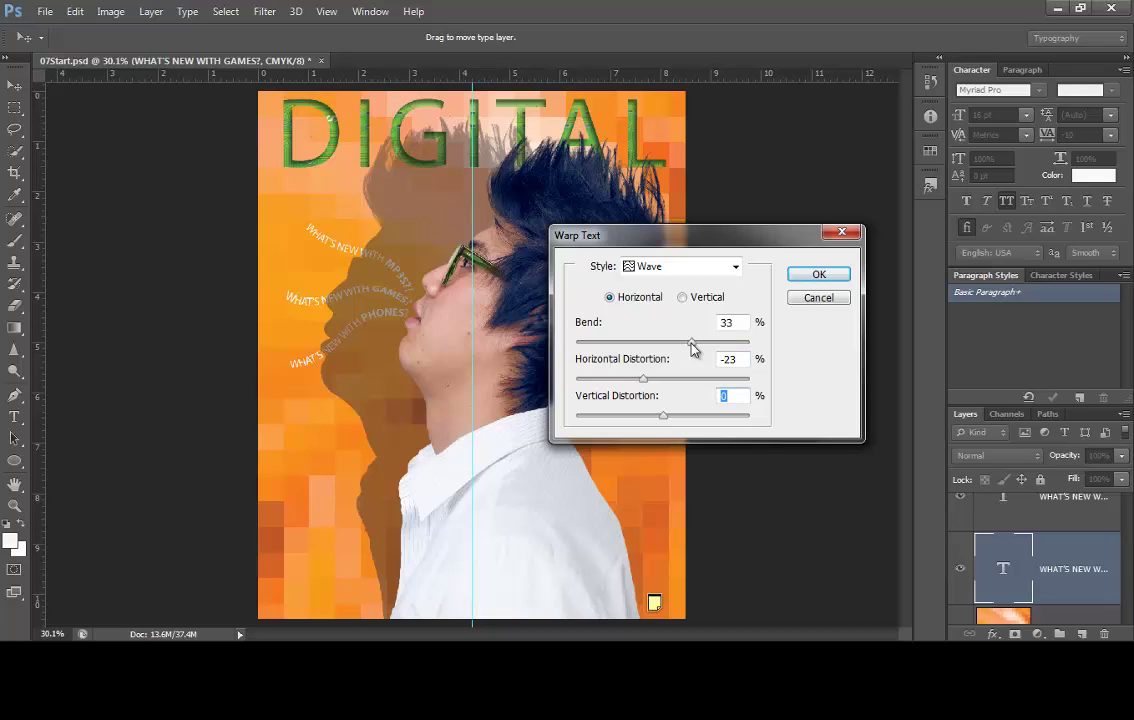
pyautogui.write('5')
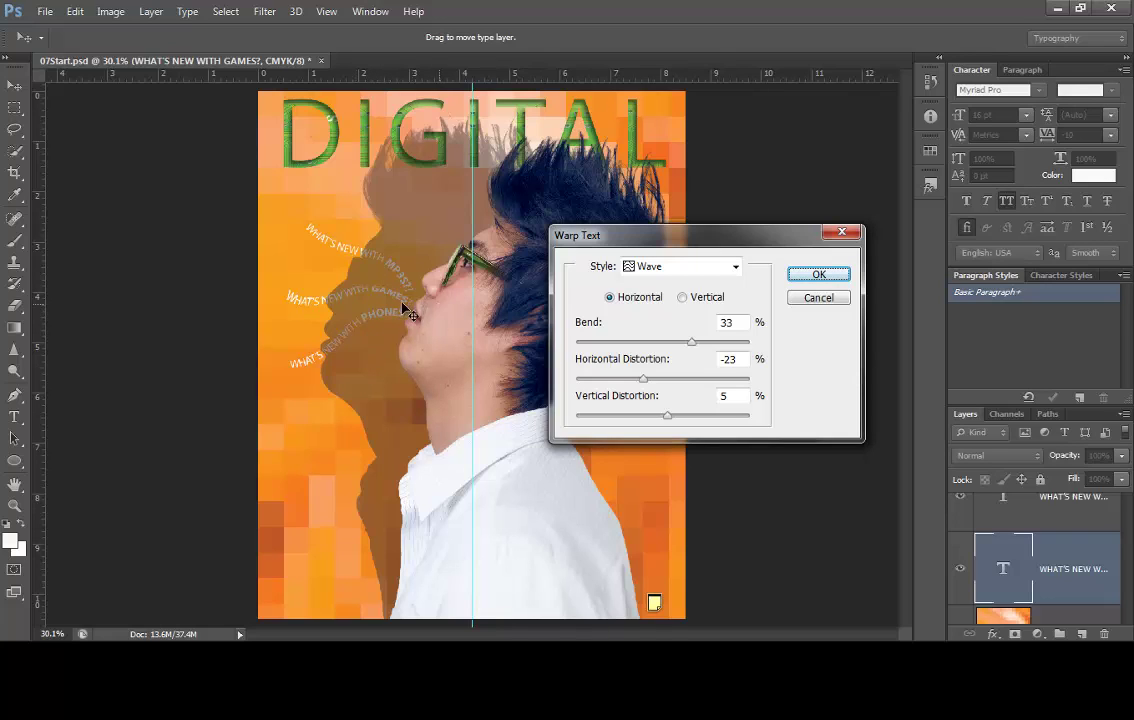
pyautogui.click(818, 274)
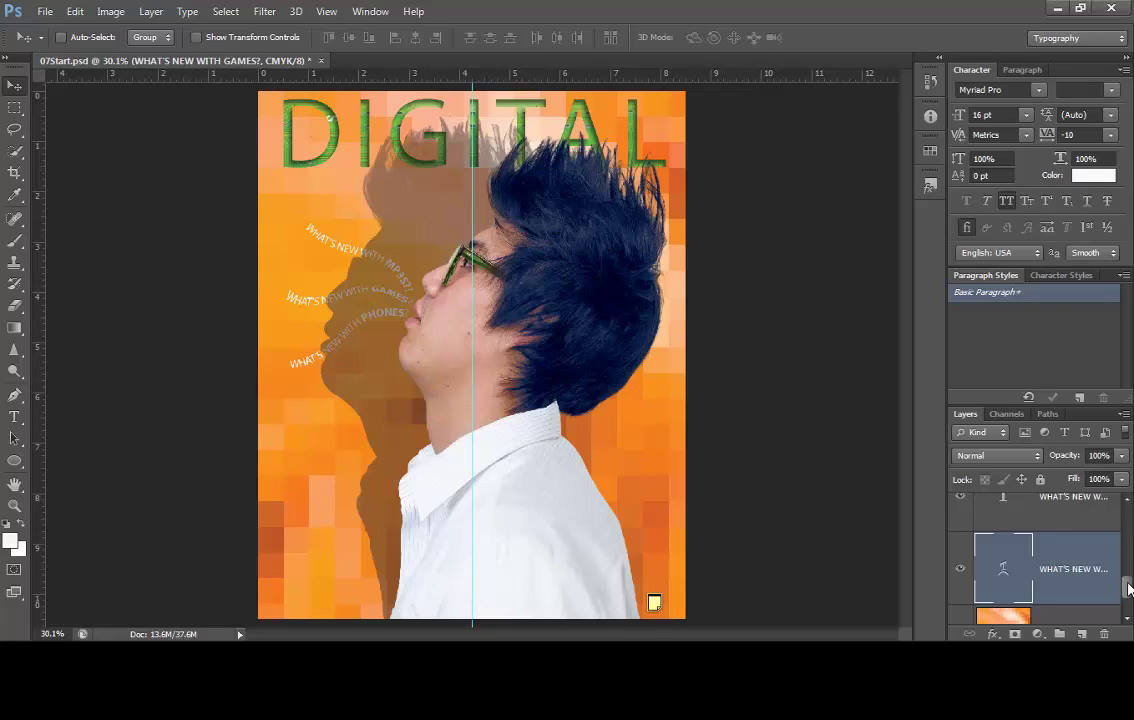
pyautogui.moveTo(1130, 590); pyautogui.dragTo(1129, 578)
pyautogui.rightClick(1044, 546)
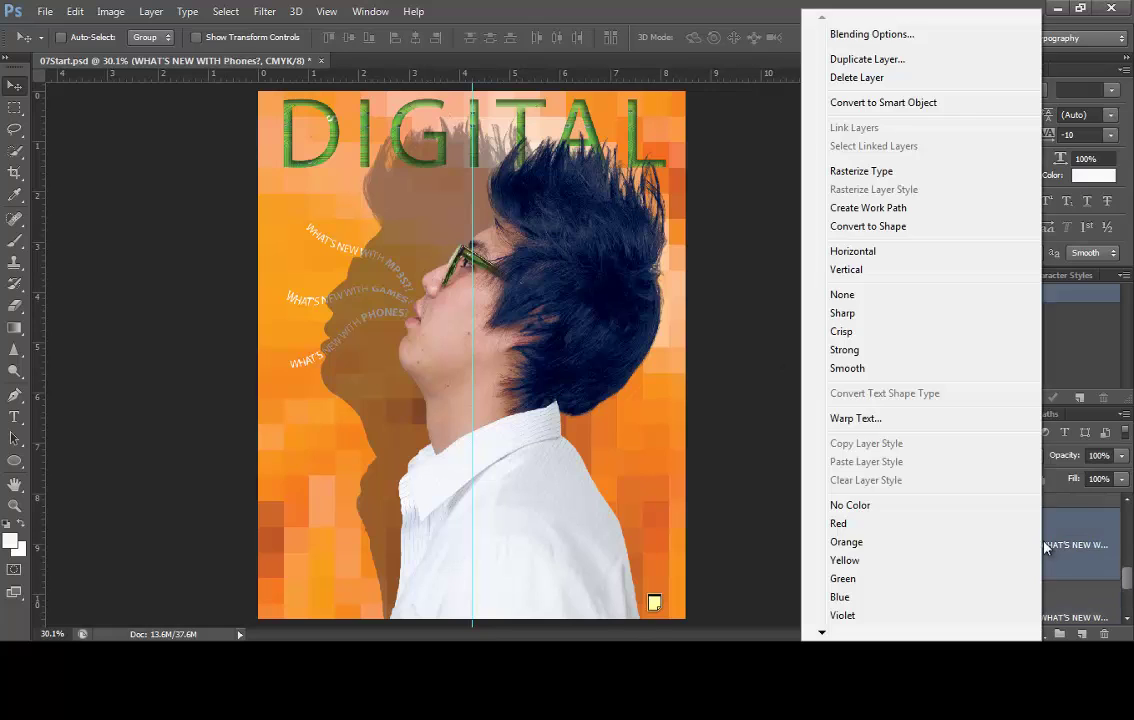
pyautogui.click(925, 423)
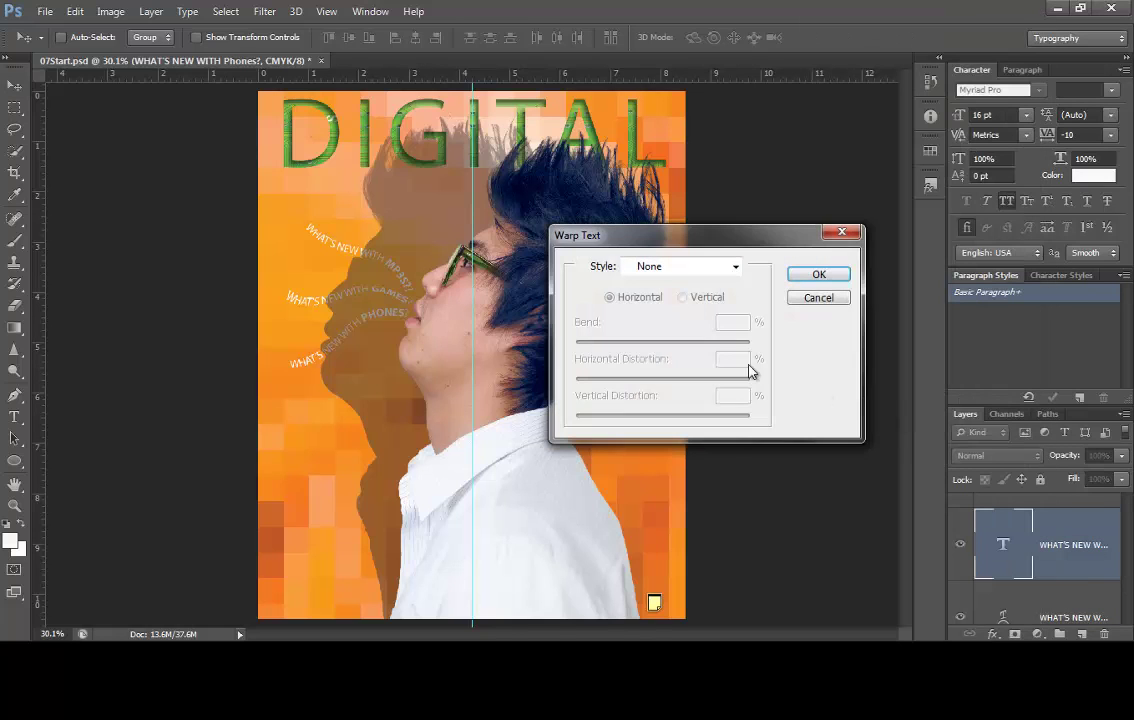
pyautogui.click(671, 267)
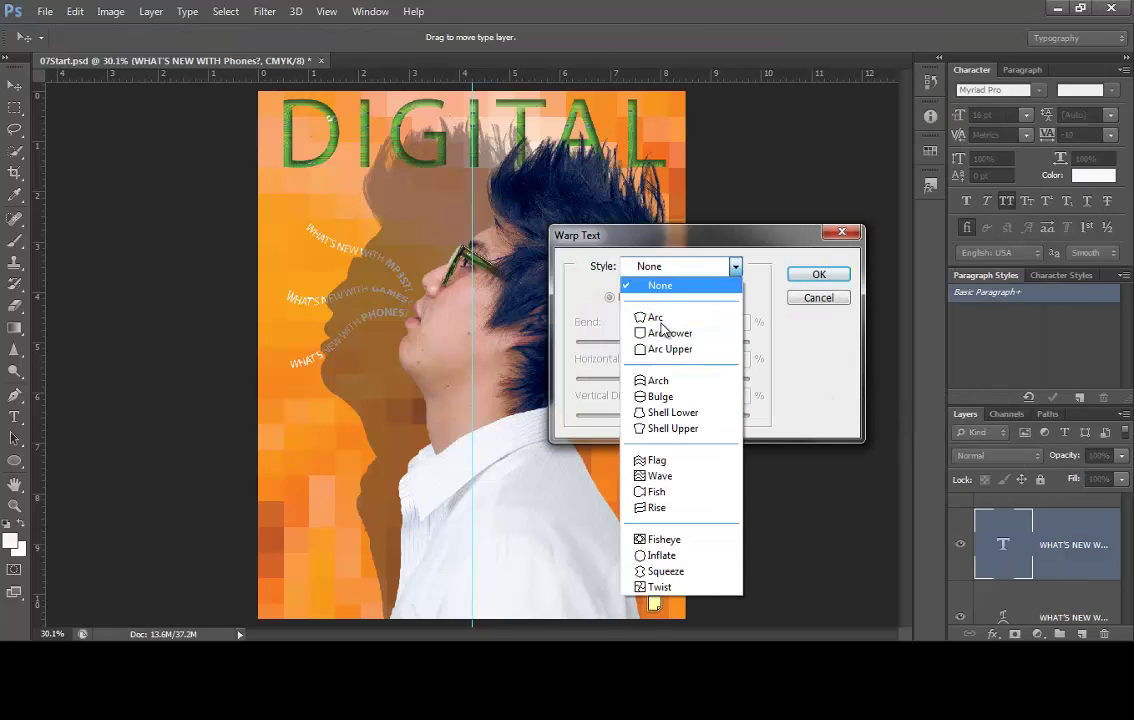
pyautogui.click(668, 476)
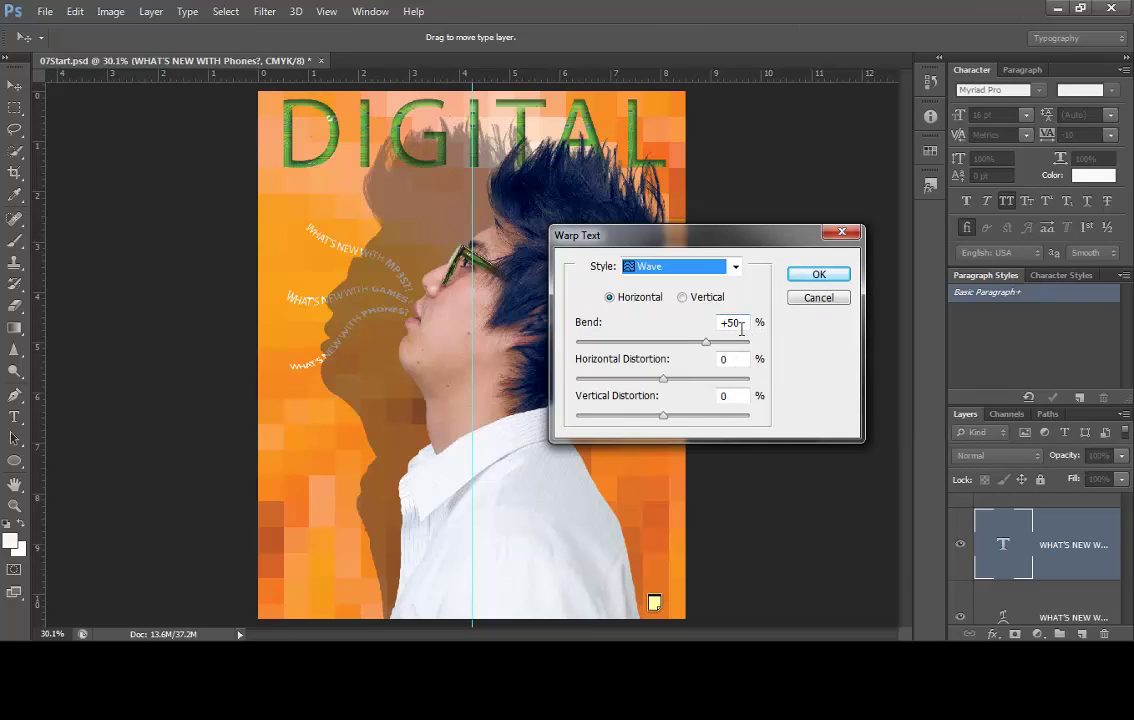
pyautogui.click(817, 298)
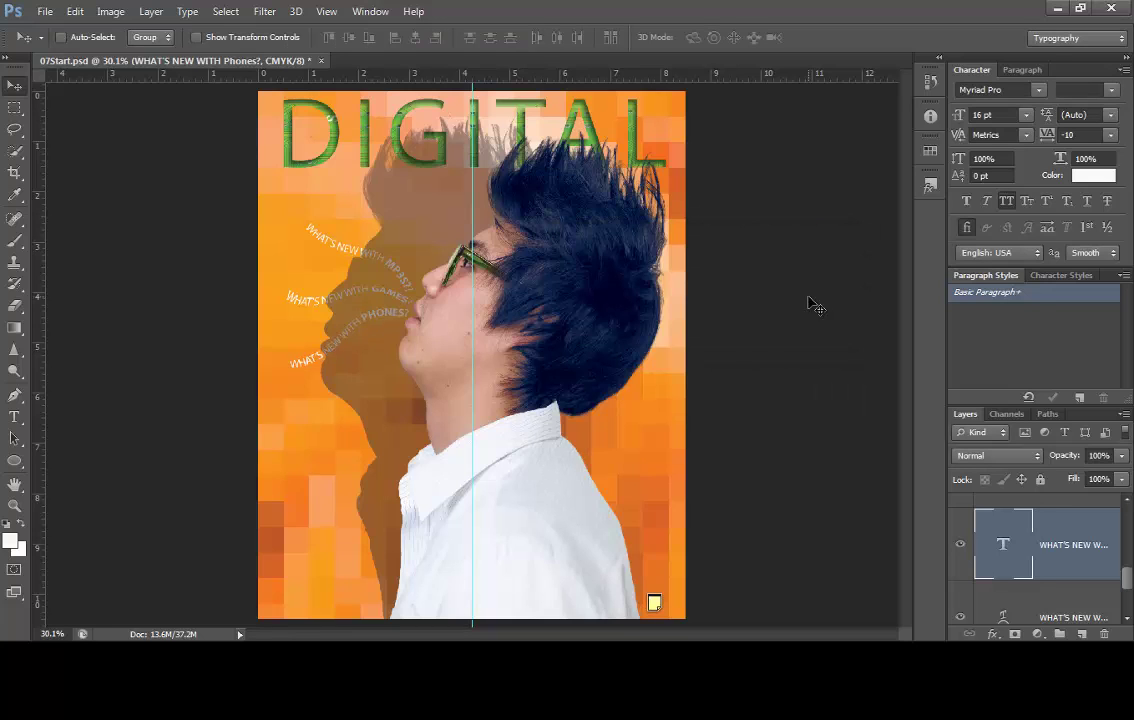